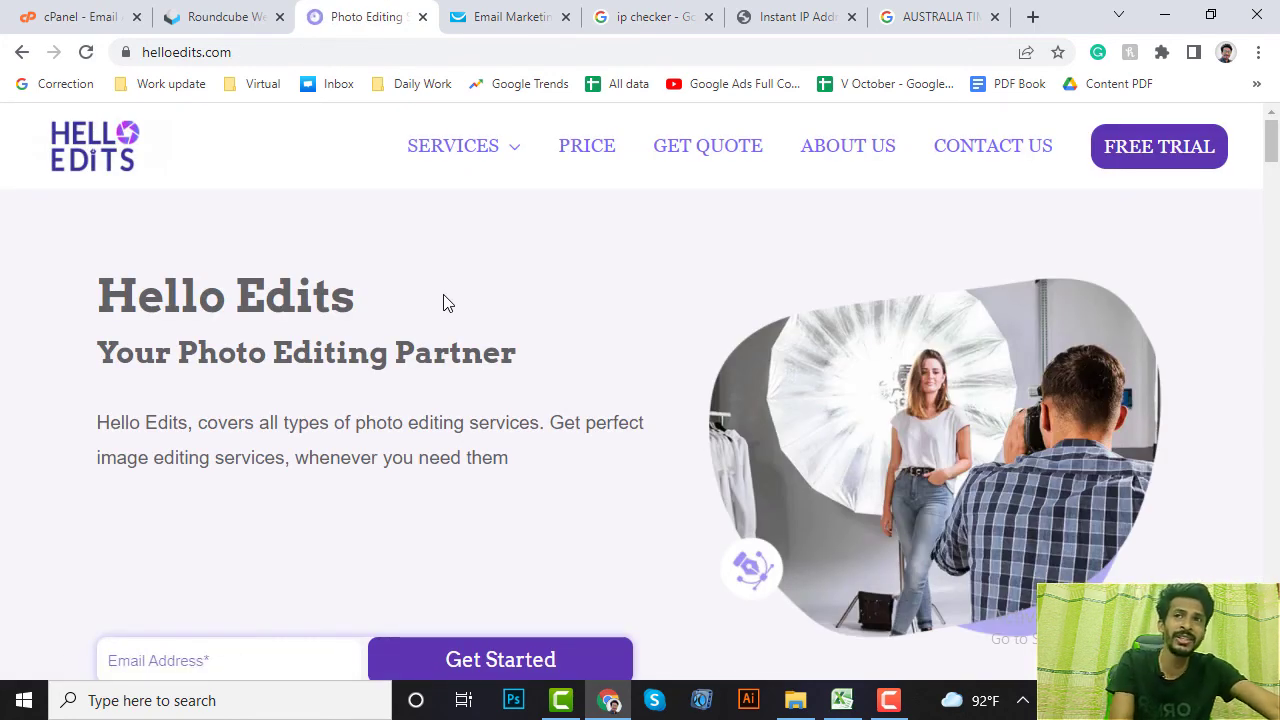
left_click_drag(153, 352, 554, 494)
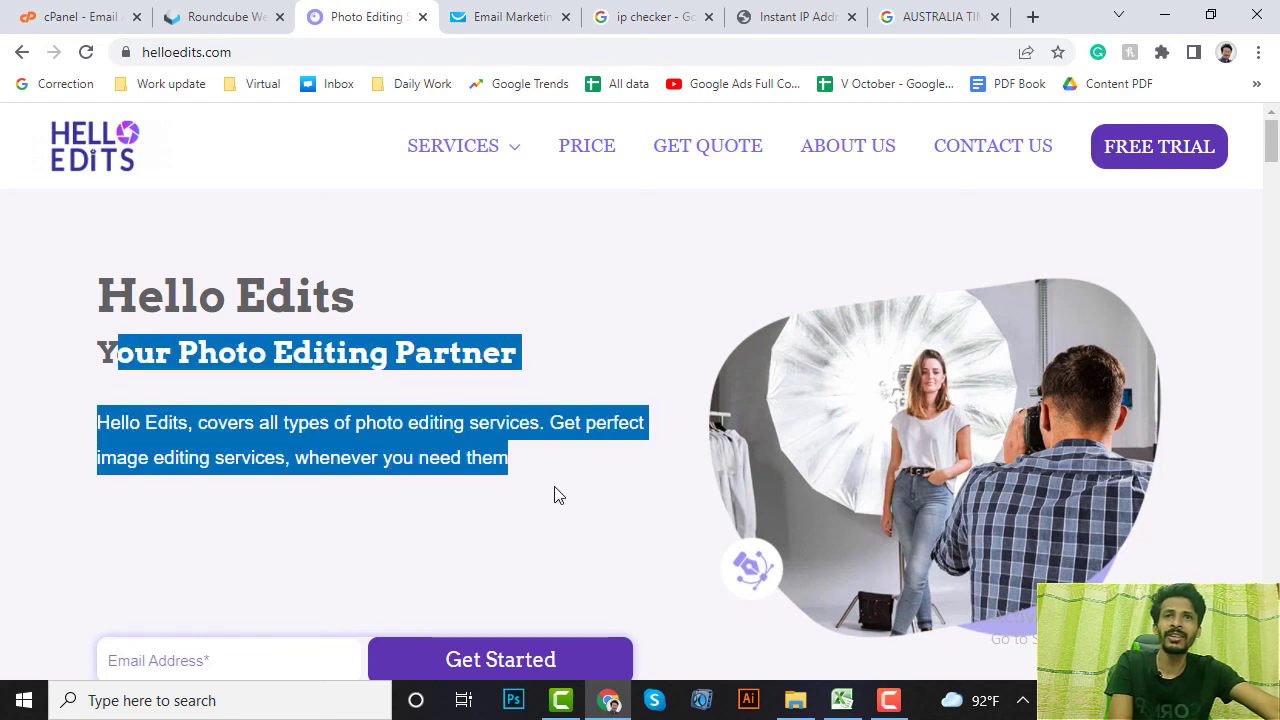
left_click(590, 472)
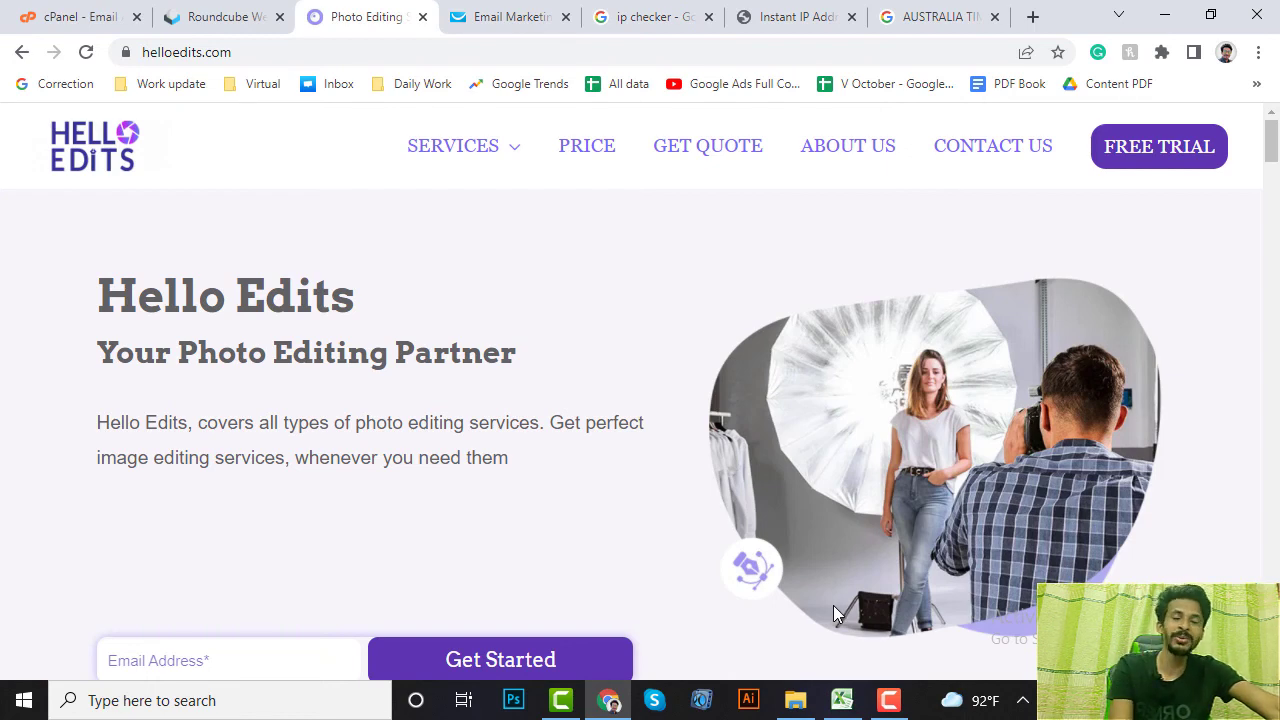
In File Explorer, open the "HE Project 3 98x Done" folder within Project 3 98 on the Hello Edits (E:) drive.
left_click(796, 700)
double_click(800, 385)
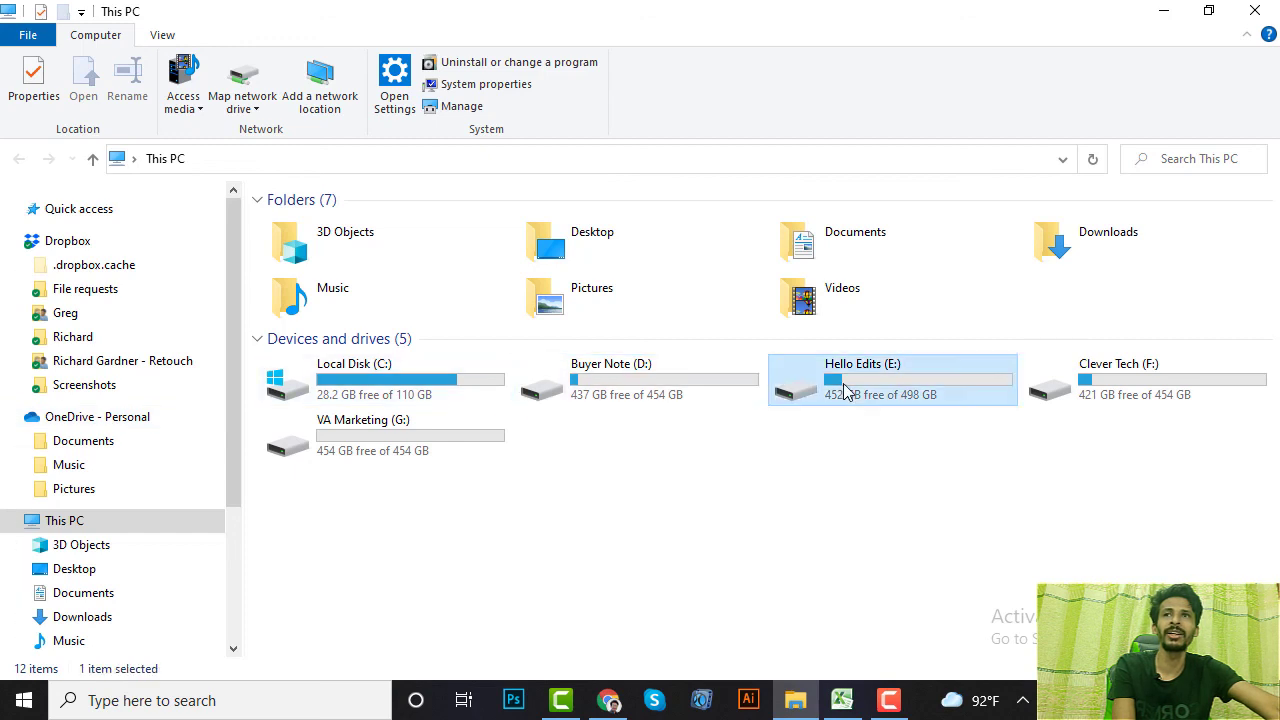
double_click(452, 205)
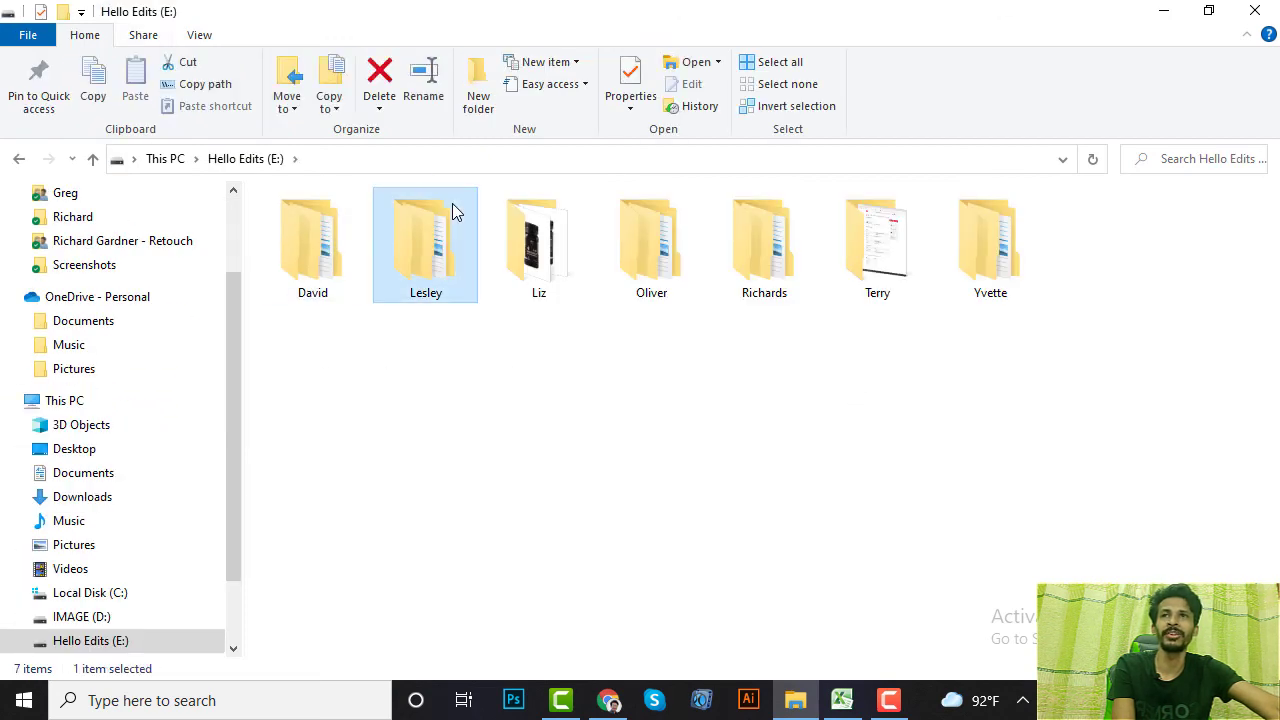
double_click(345, 285)
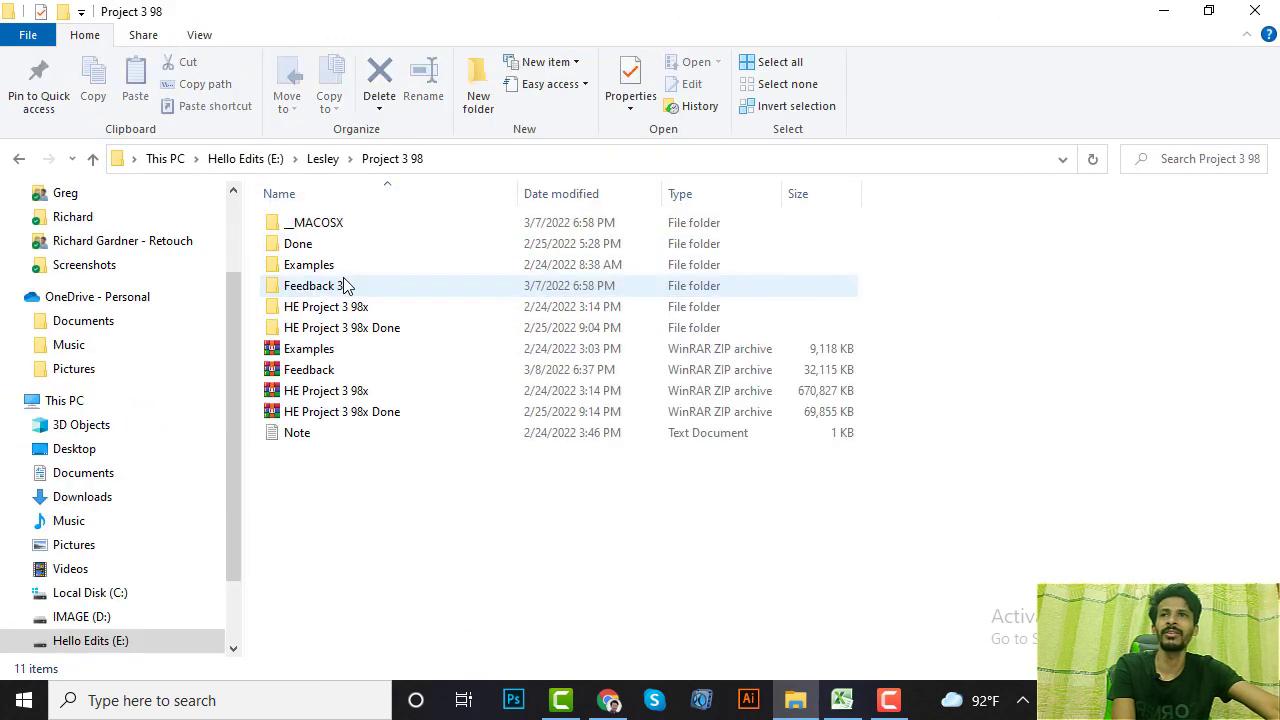
double_click(388, 338)
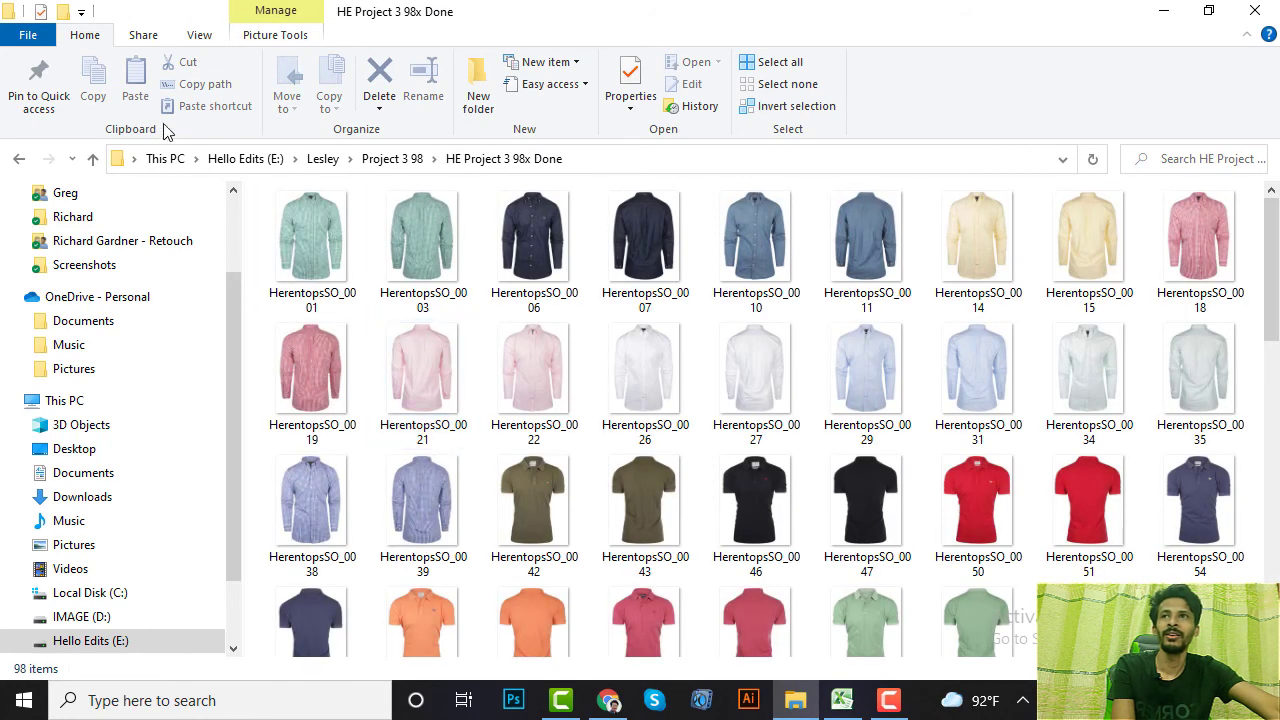
left_click(94, 161)
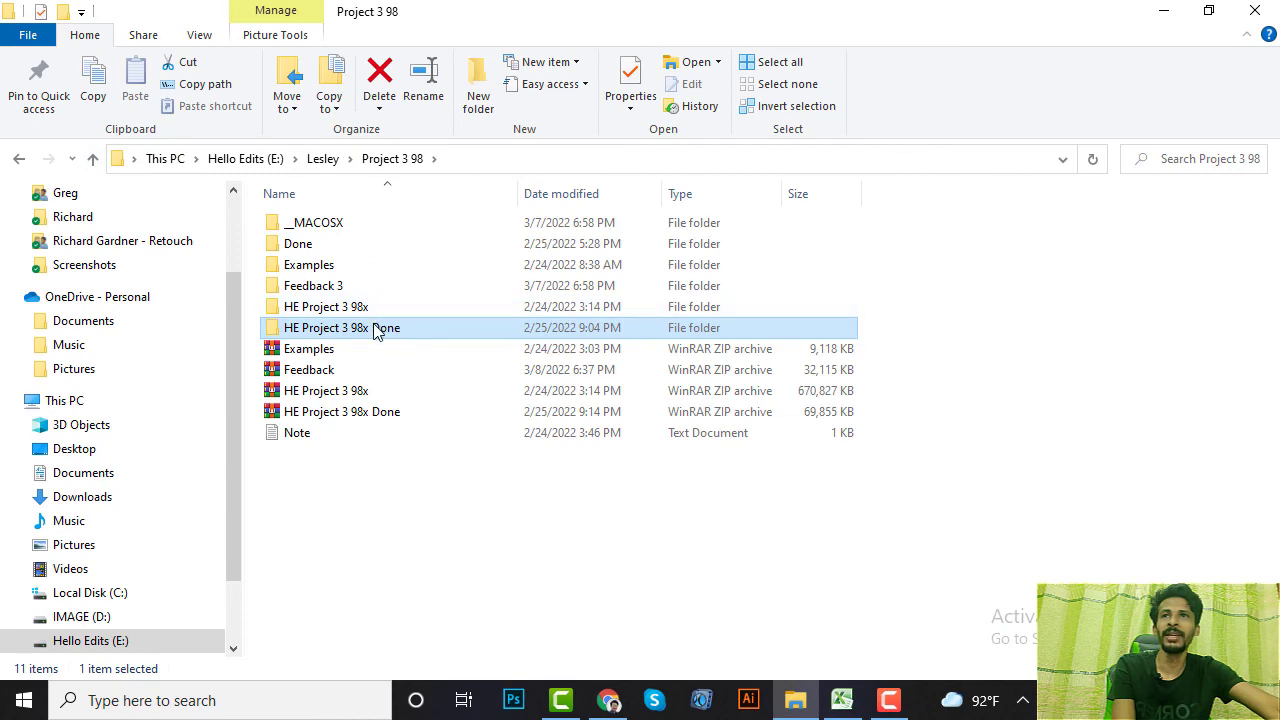
double_click(378, 332)
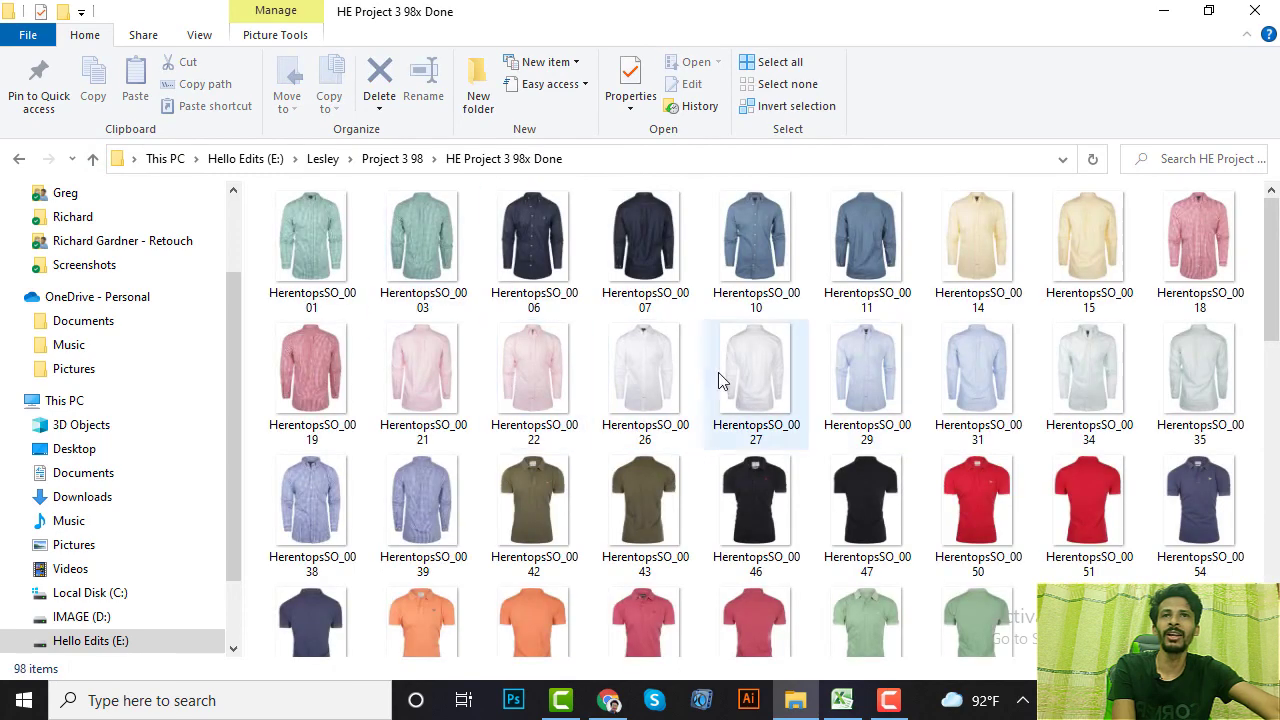
View the finished white shirt photo HerentopsSO_0027 at full size and close it.
left_click(723, 371)
double_click(723, 371)
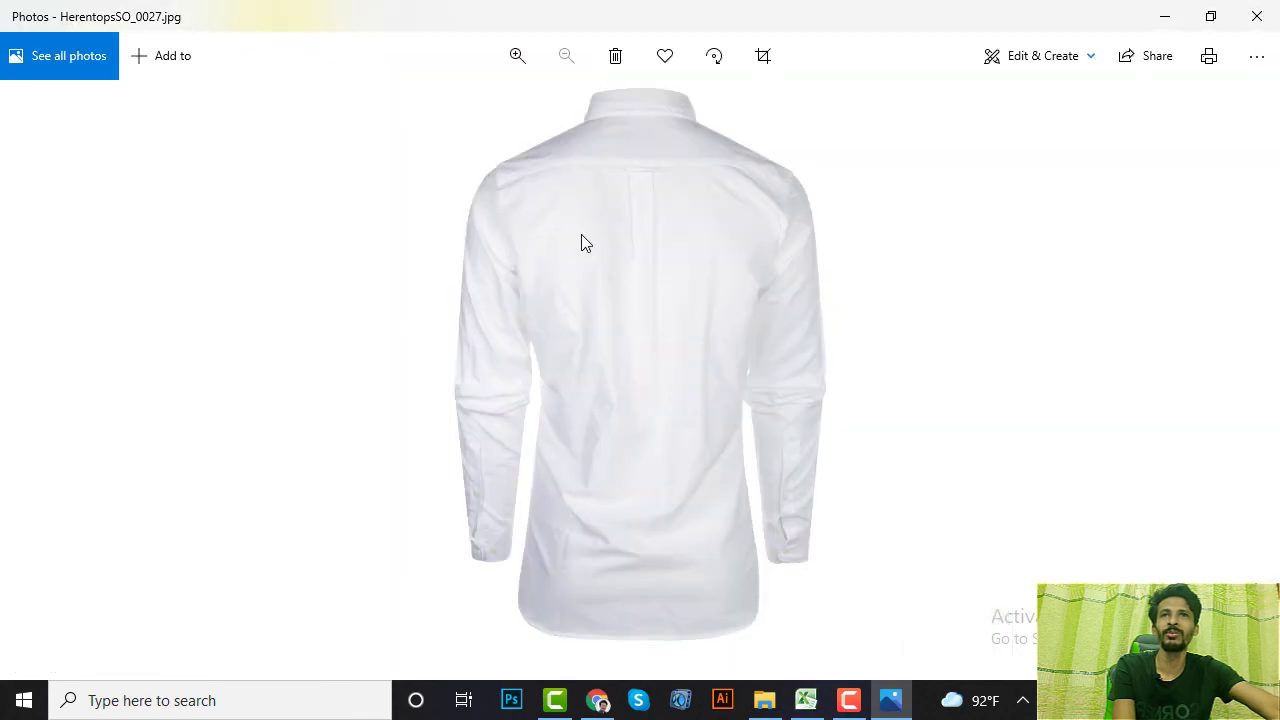
left_click(1257, 16)
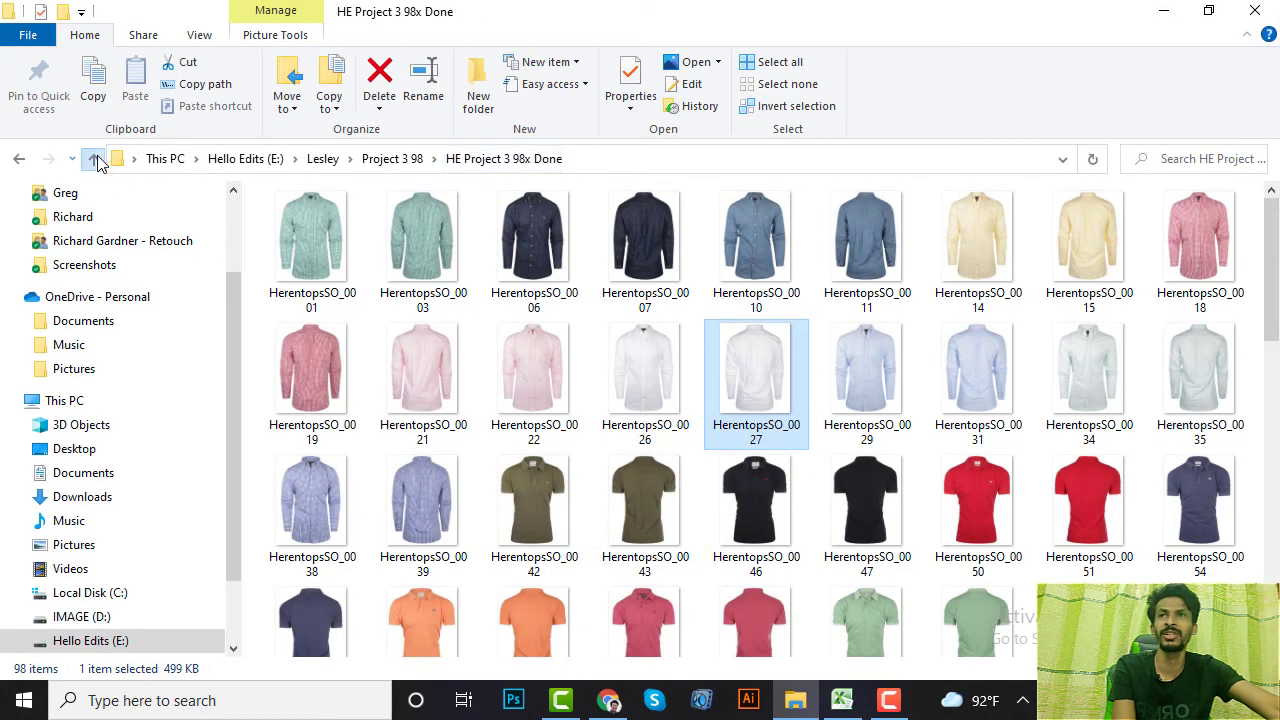
View the unedited photo DamestopsSO_0003 from the "HE Project 3 98x" folder, then close the photo and the folder window.
left_click(93, 159)
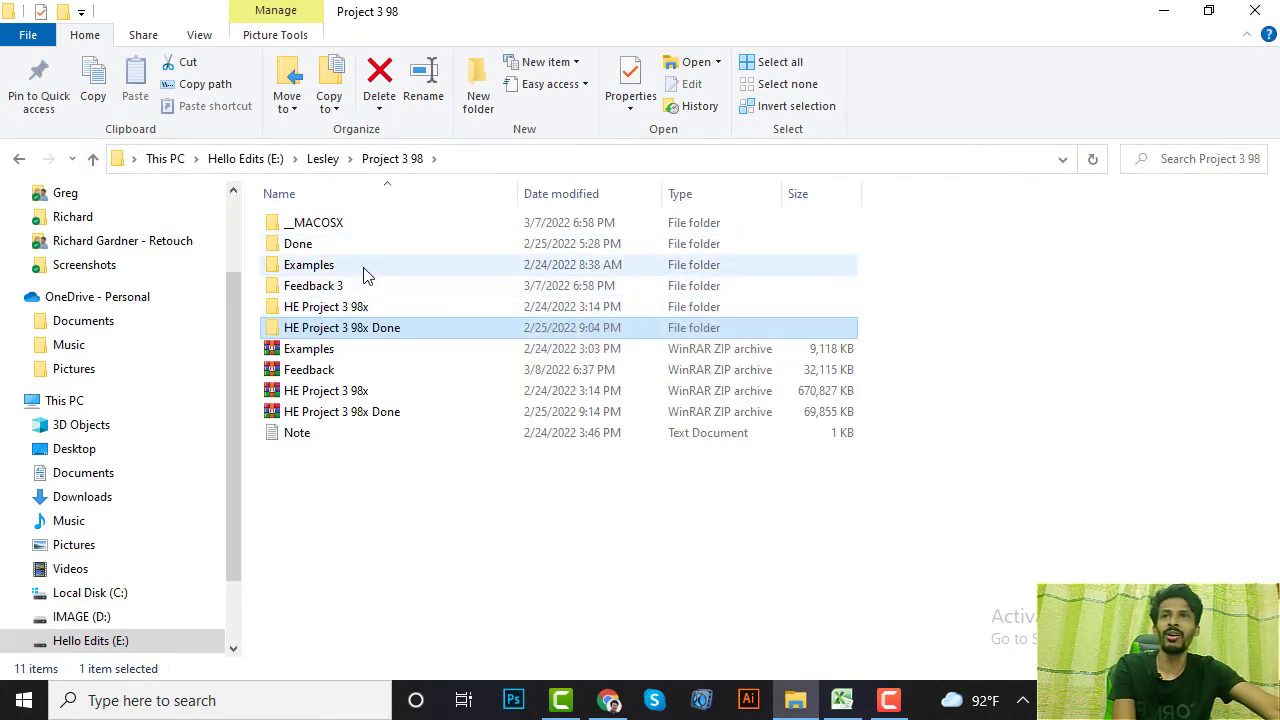
double_click(366, 306)
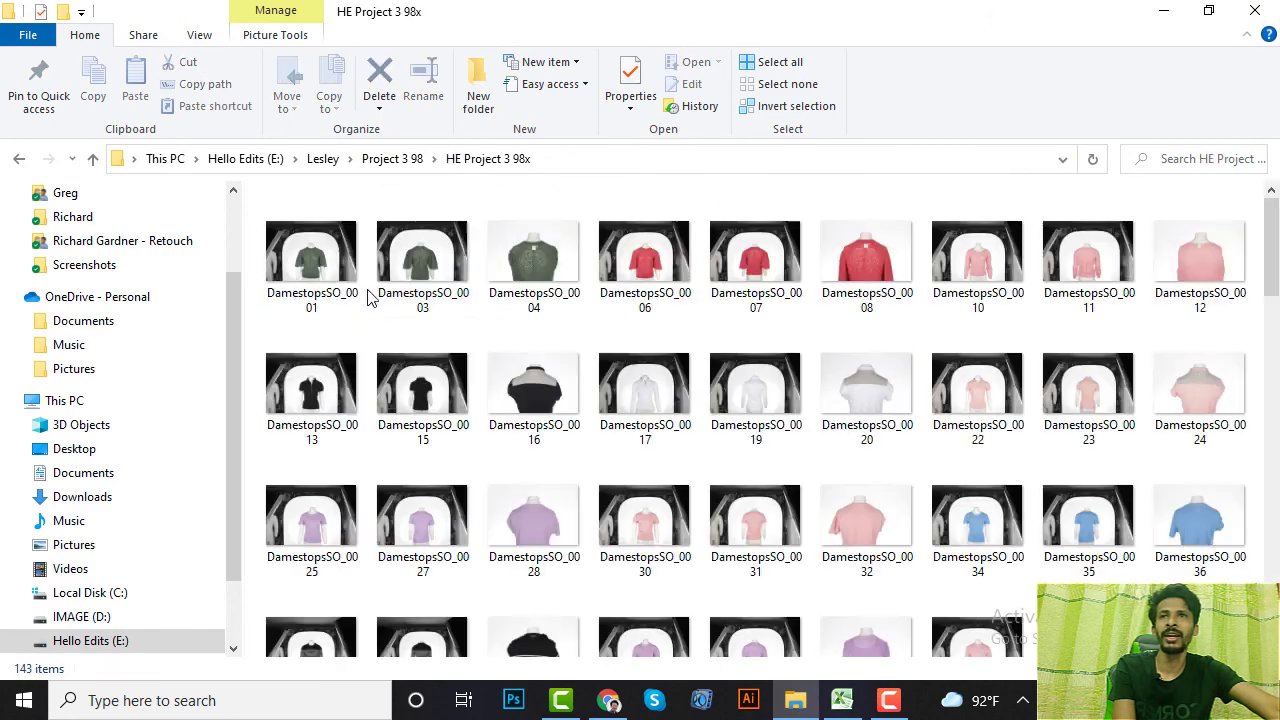
left_click(450, 285)
double_click(431, 270)
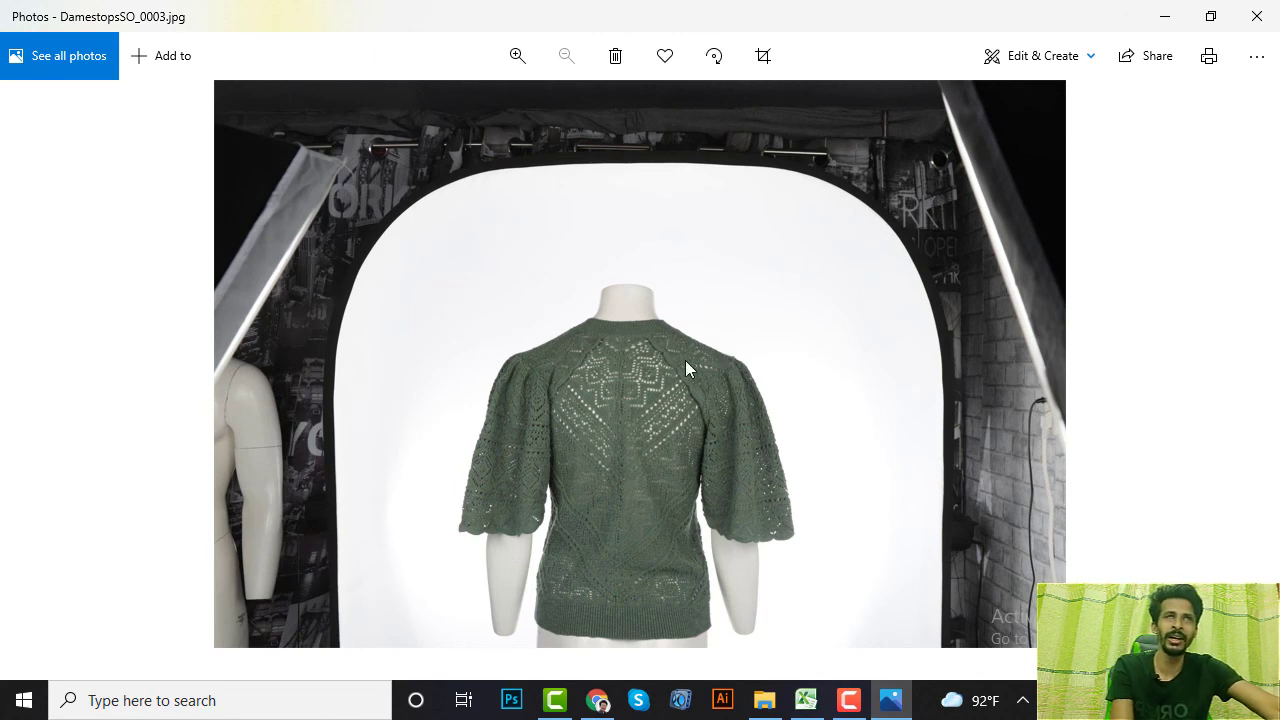
left_click(1265, 22)
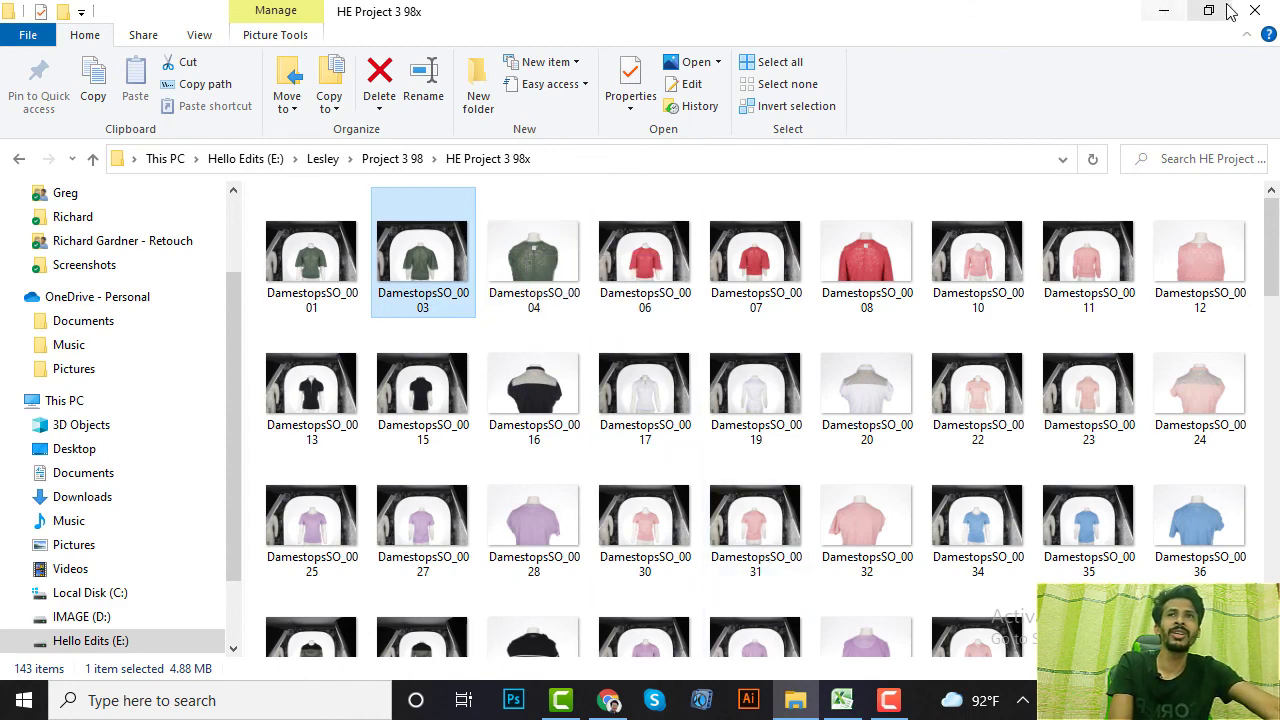
left_click(1257, 10)
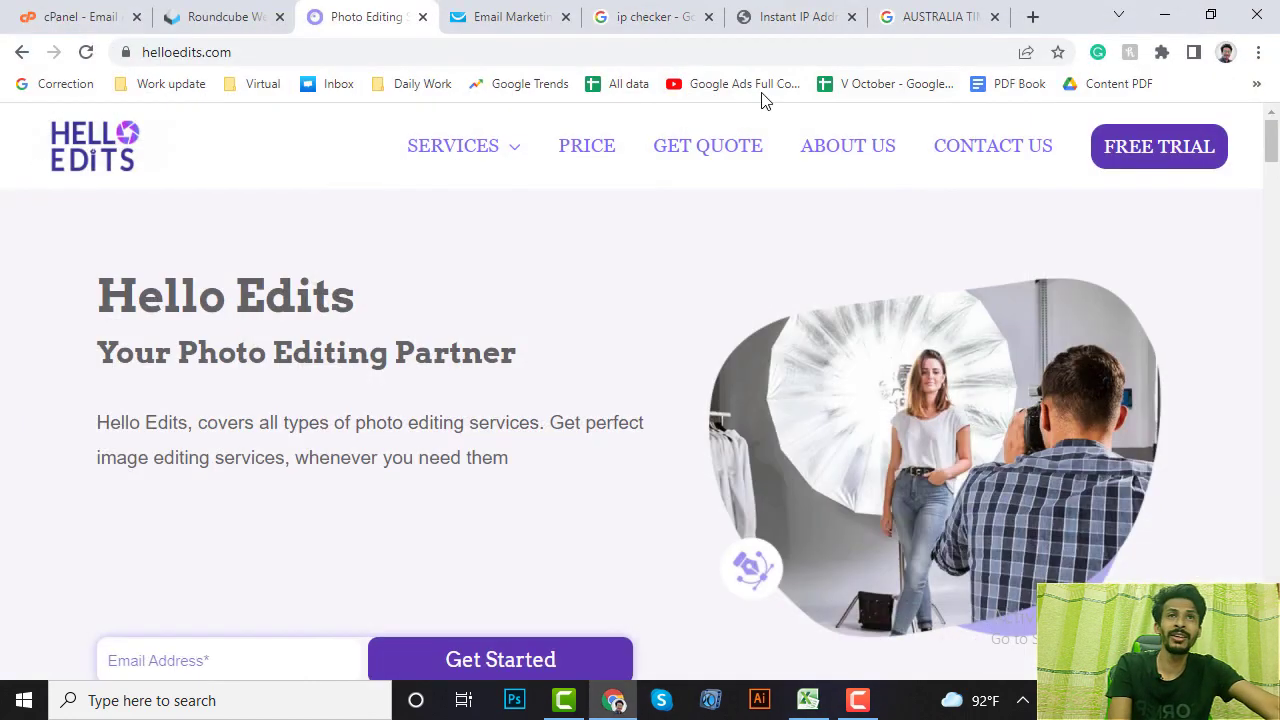
Open a new browser tab and arrange the browser window so that the Aus 15 workbook is accessible beside it.
left_click(1033, 16)
left_click(1210, 14)
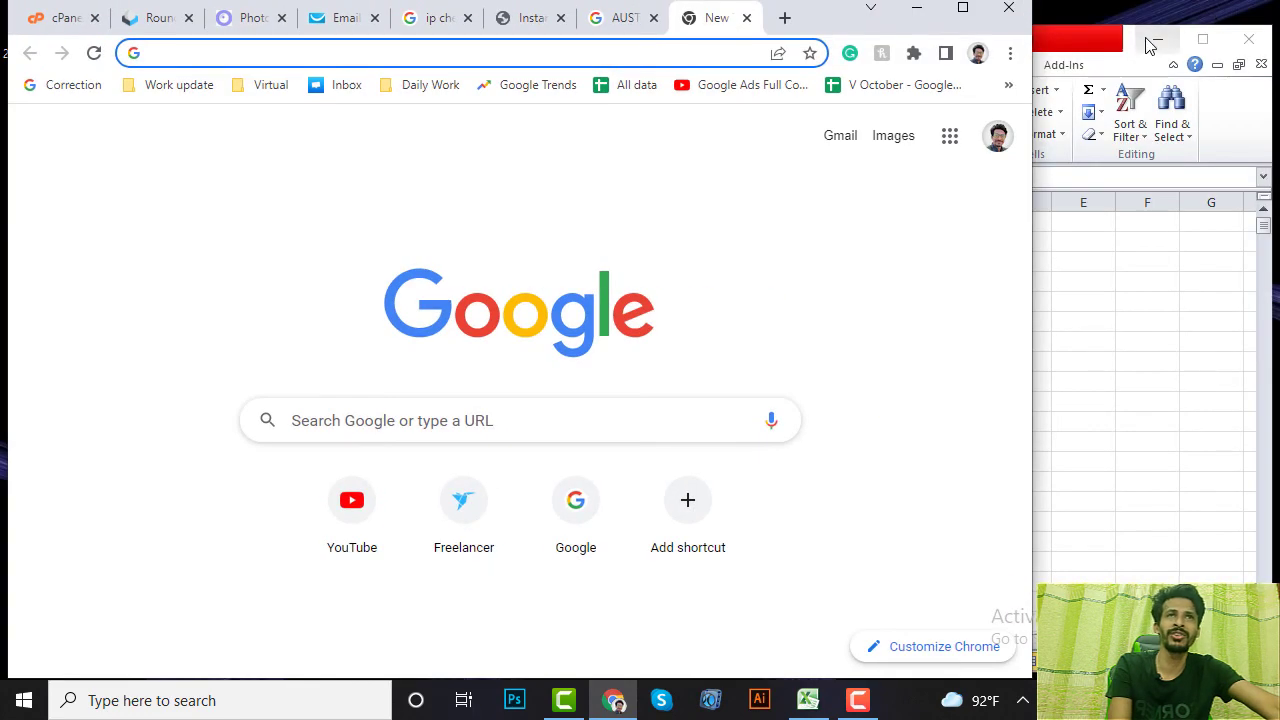
left_click_drag(1055, 50, 1180, 75)
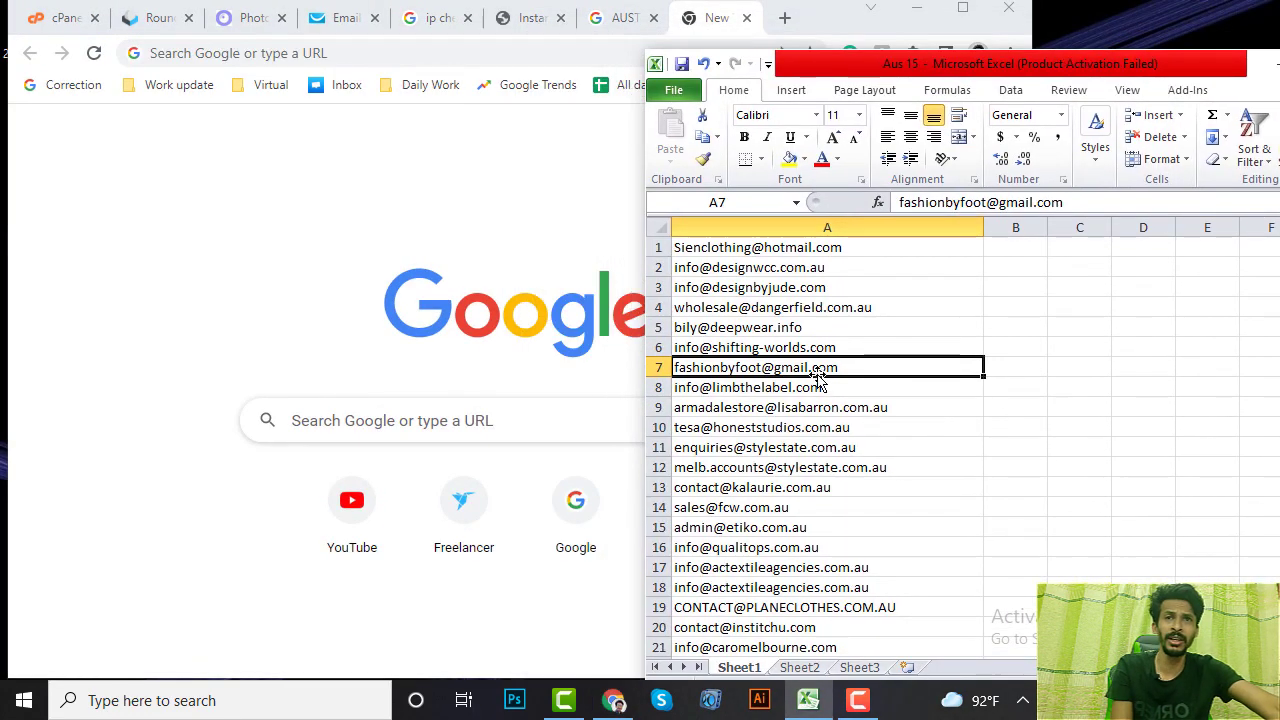
Copy the e-mail address in cell A18, open only its domain actextileagencies.com.au in the browser, and look over the home page.
left_click(770, 588)
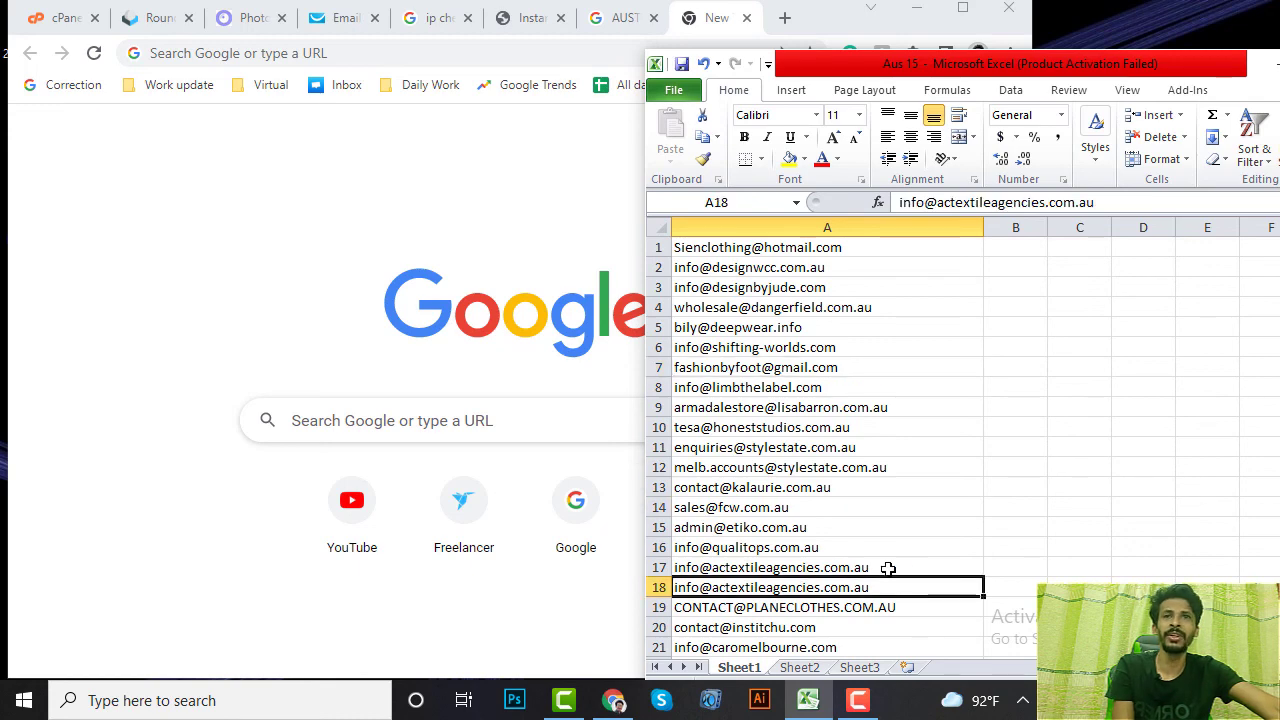
key("ctrl+c")
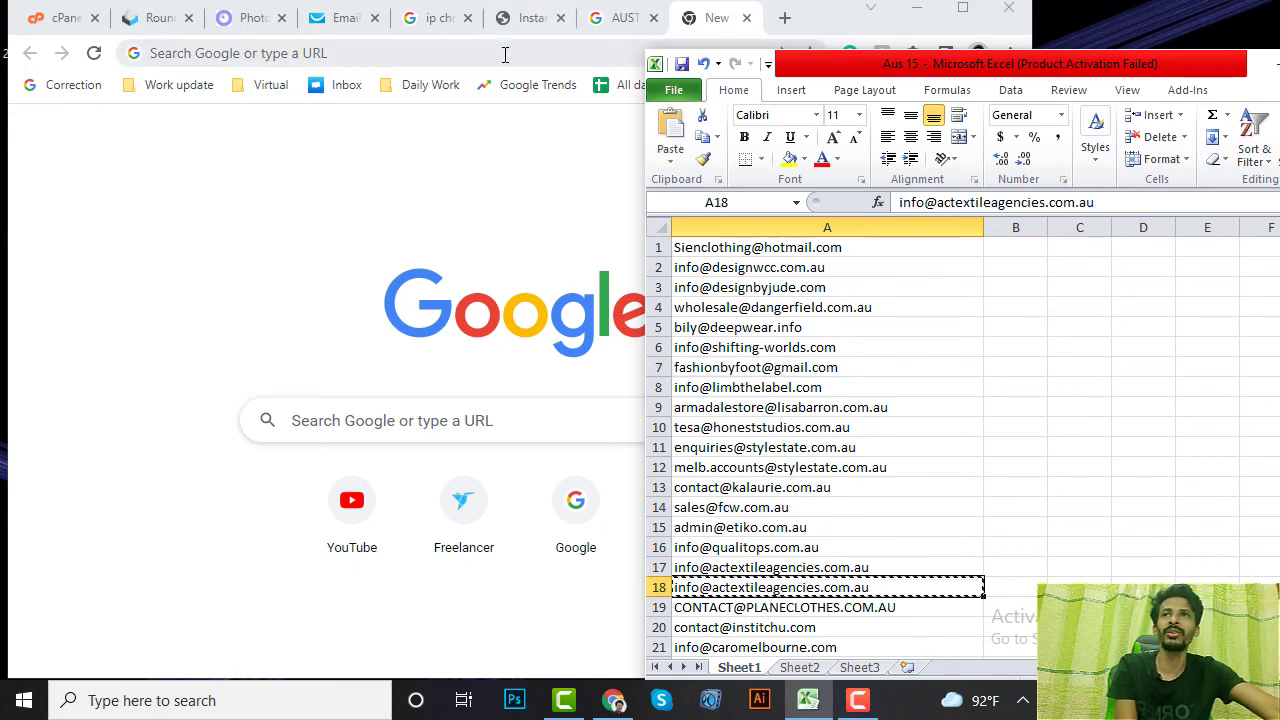
left_click(505, 53)
key("ctrl+v")
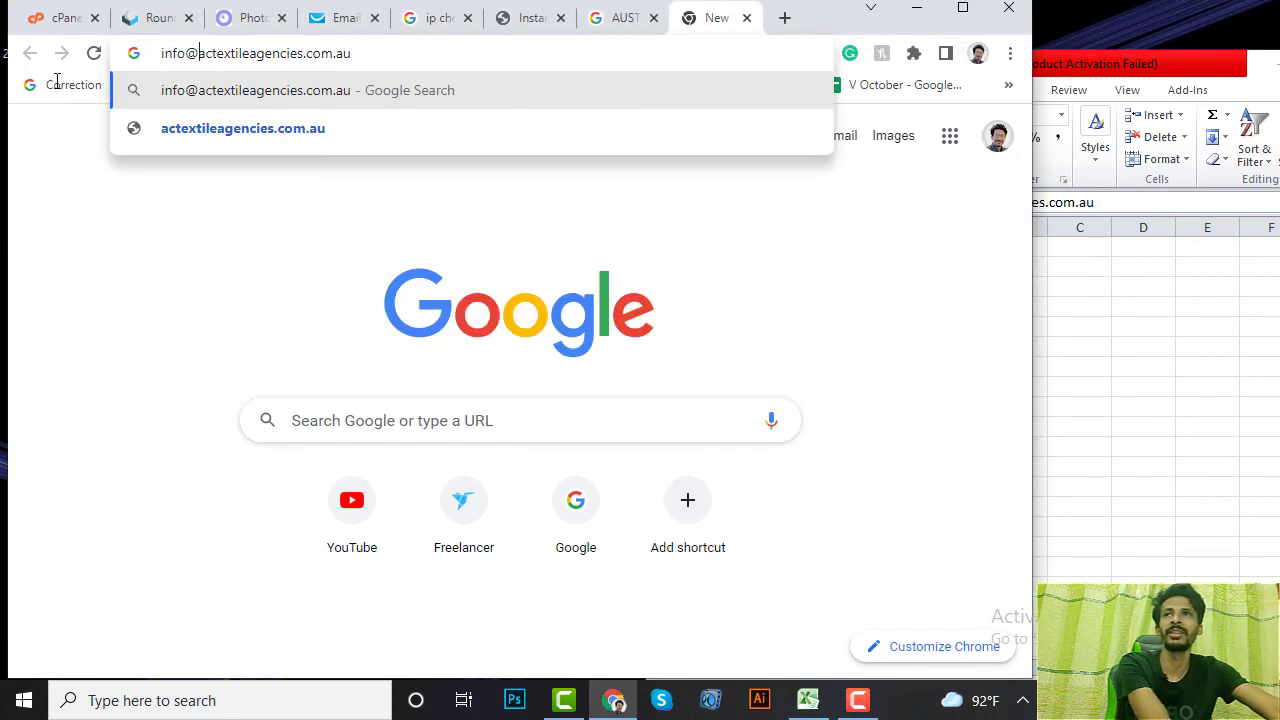
key("shift+Home")
key("BackSpace")
key("Return")
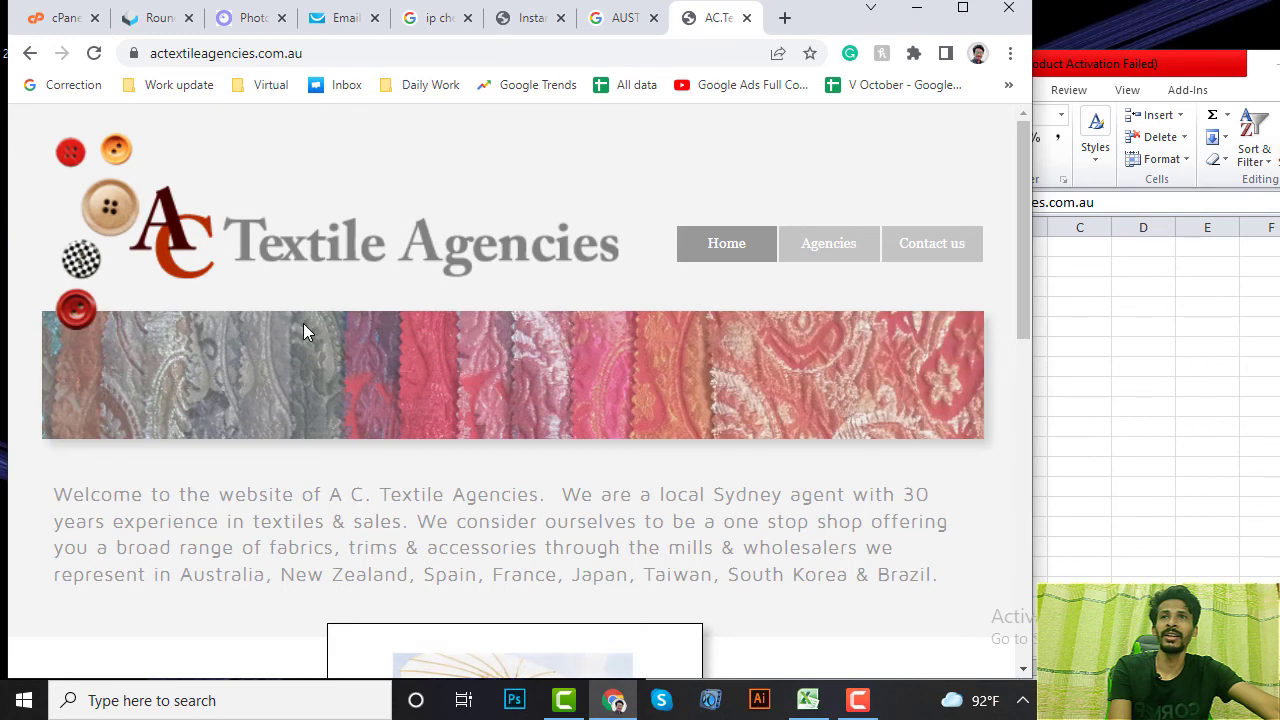
scroll(384, 300, "down", 2)
scroll(383, 300, "up", 2)
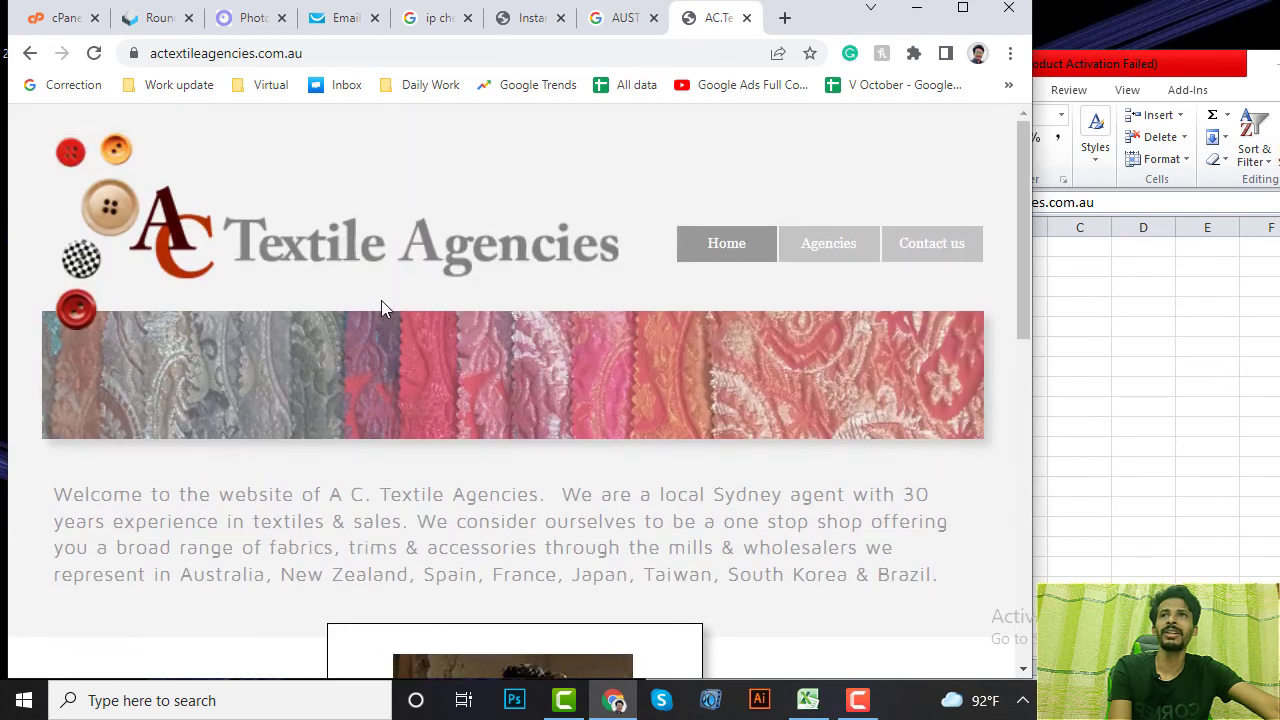
scroll(408, 257, "down", 3)
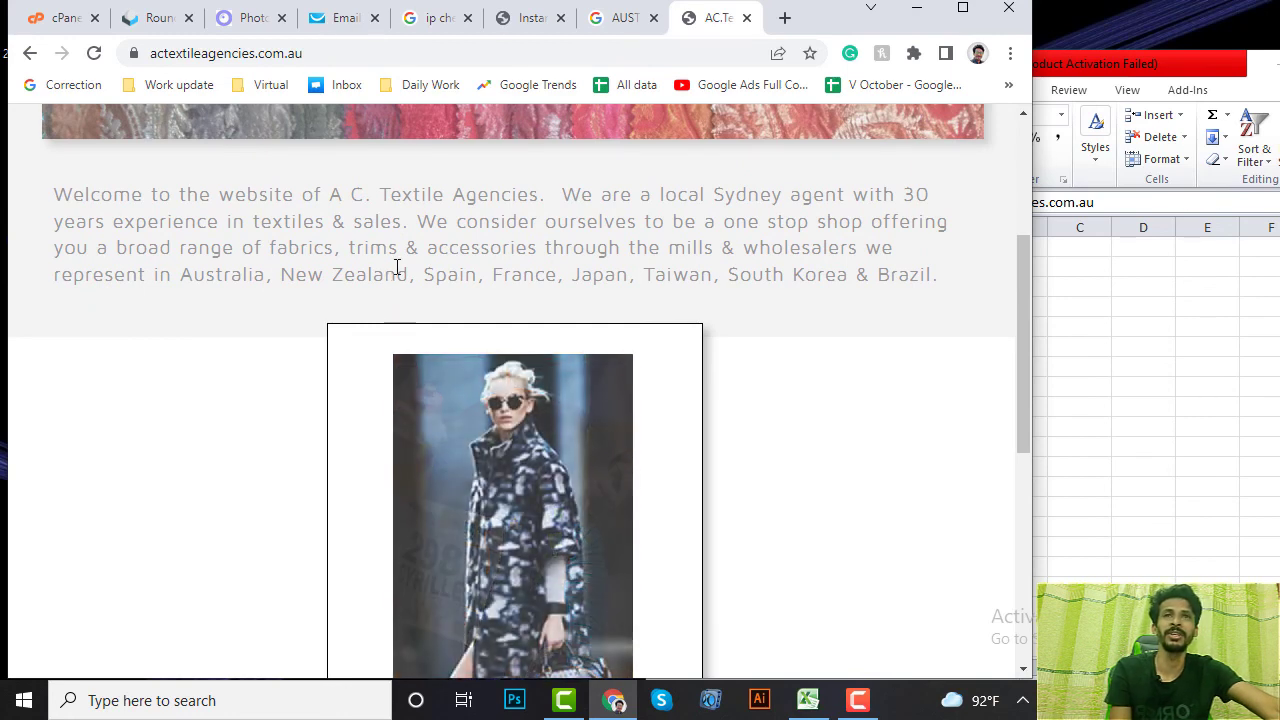
scroll(394, 268, "up", 3)
Search Google for the e-mail address copied from cell A7 and open the Fashion by Foot contact page.
key("alt+Tab")
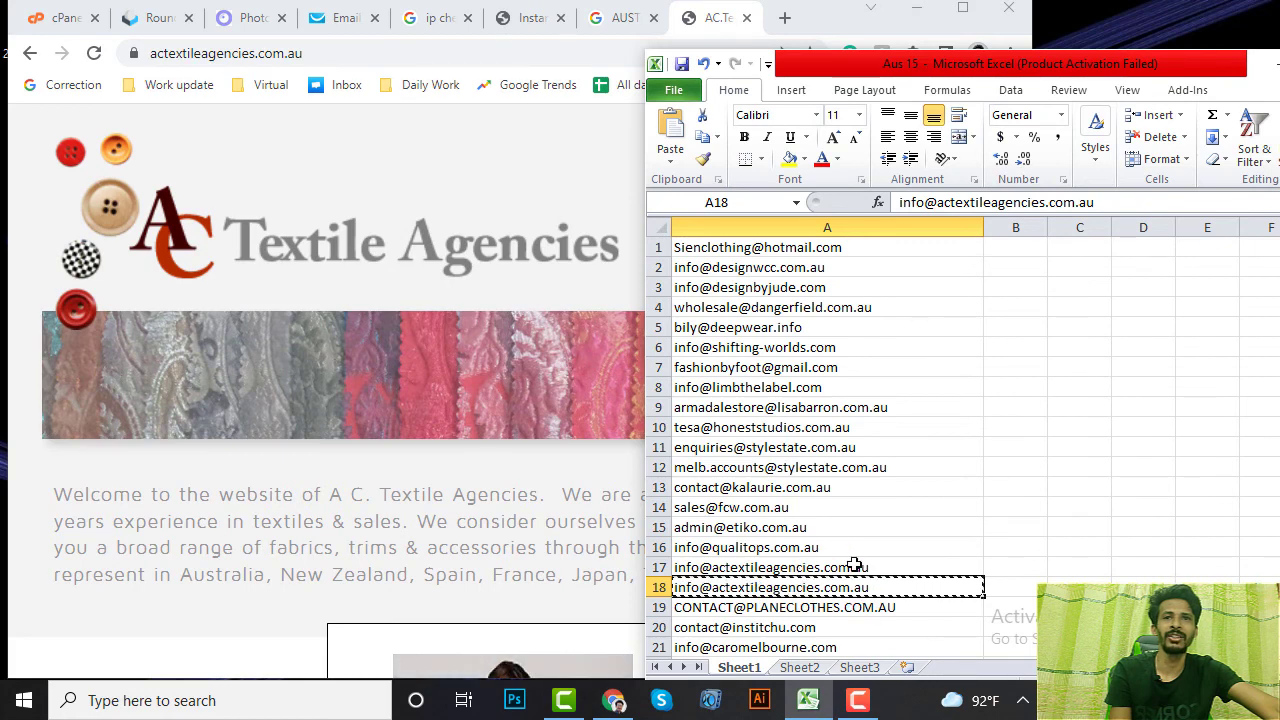
left_click(749, 346)
left_click(820, 367)
key("ctrl+c")
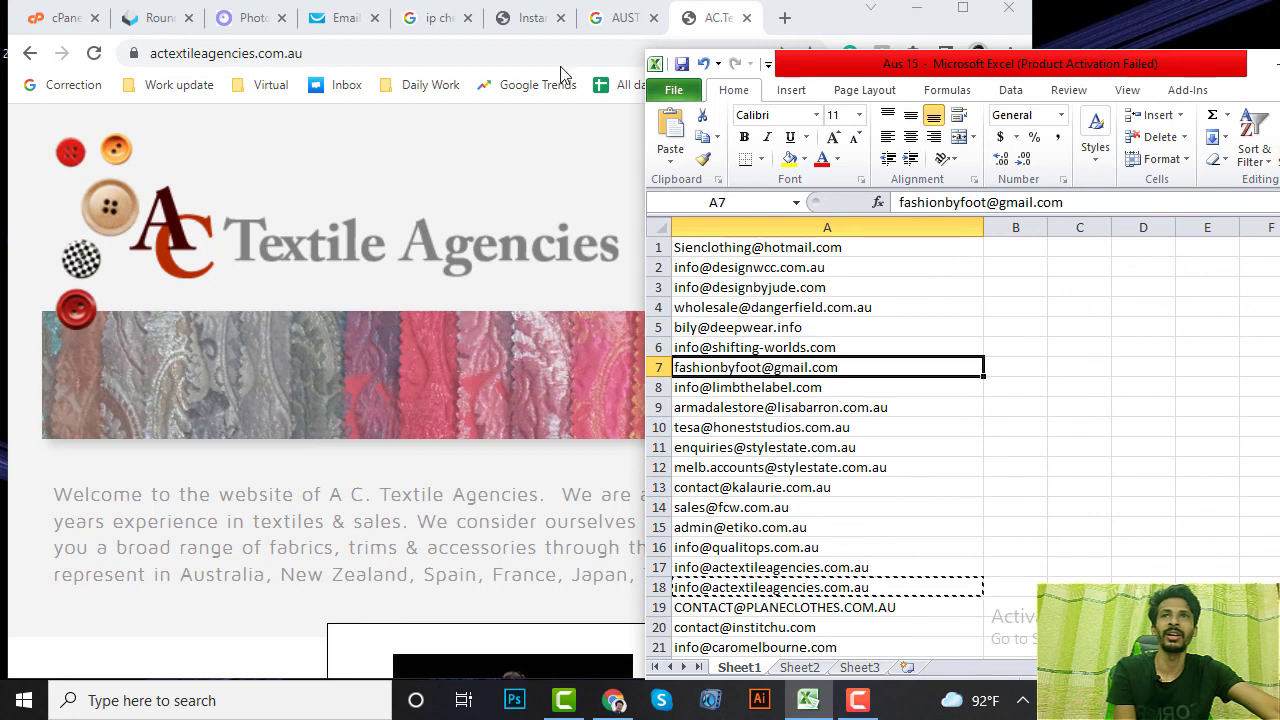
left_click(481, 57)
key("ctrl+v")
key("Return")
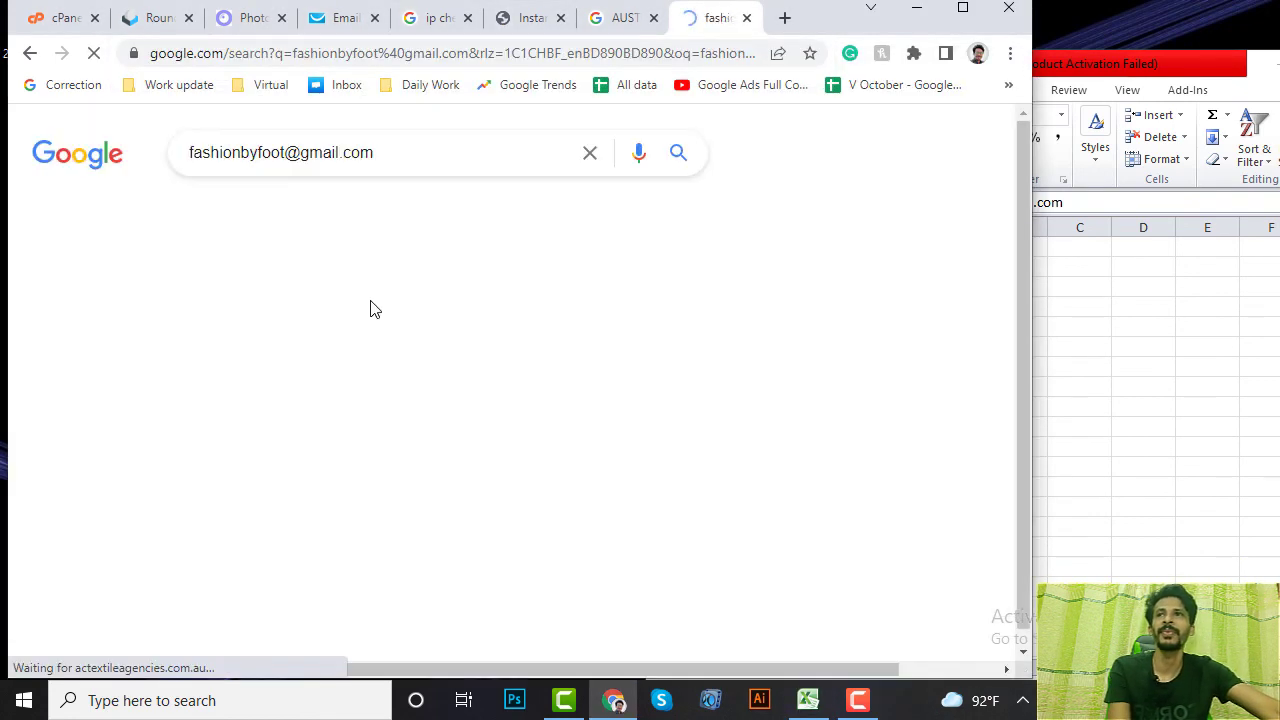
left_click(175, 326)
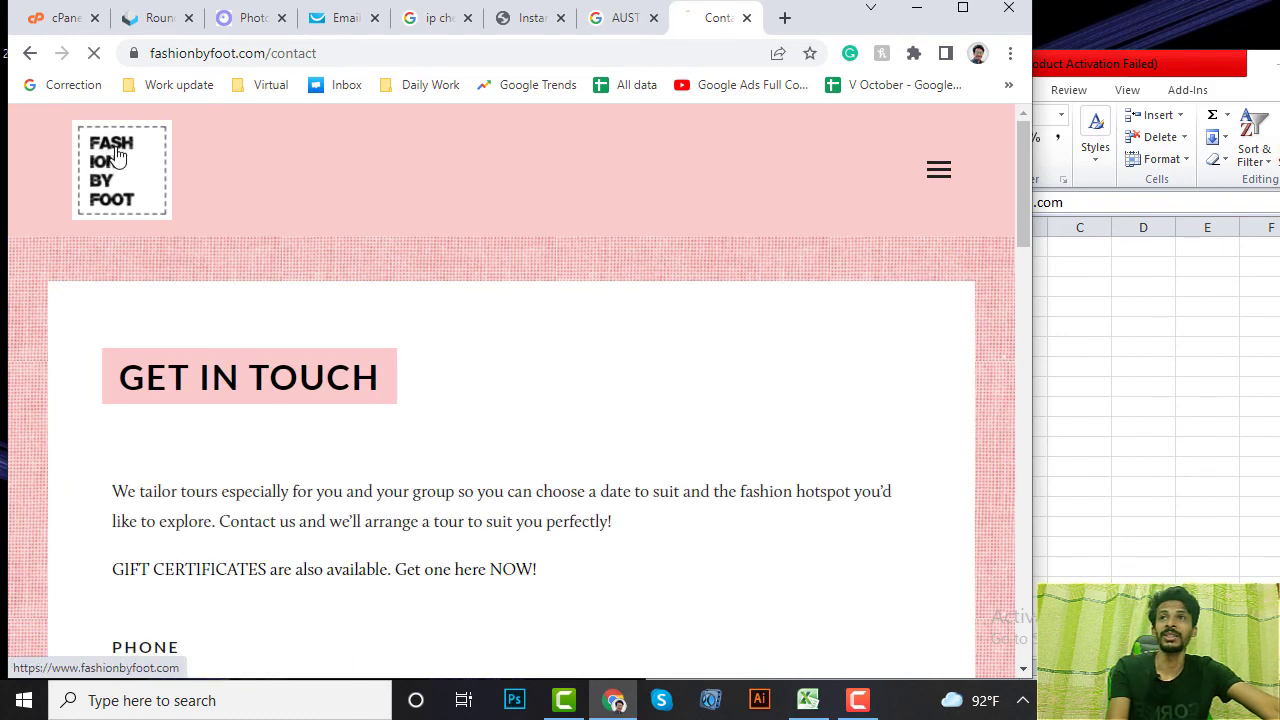
Examine the Fashion by Foot home page down to its photo gallery with the page zoomed out to 67%, then close the tab.
left_click(110, 157)
scroll(309, 290, "down", 9)
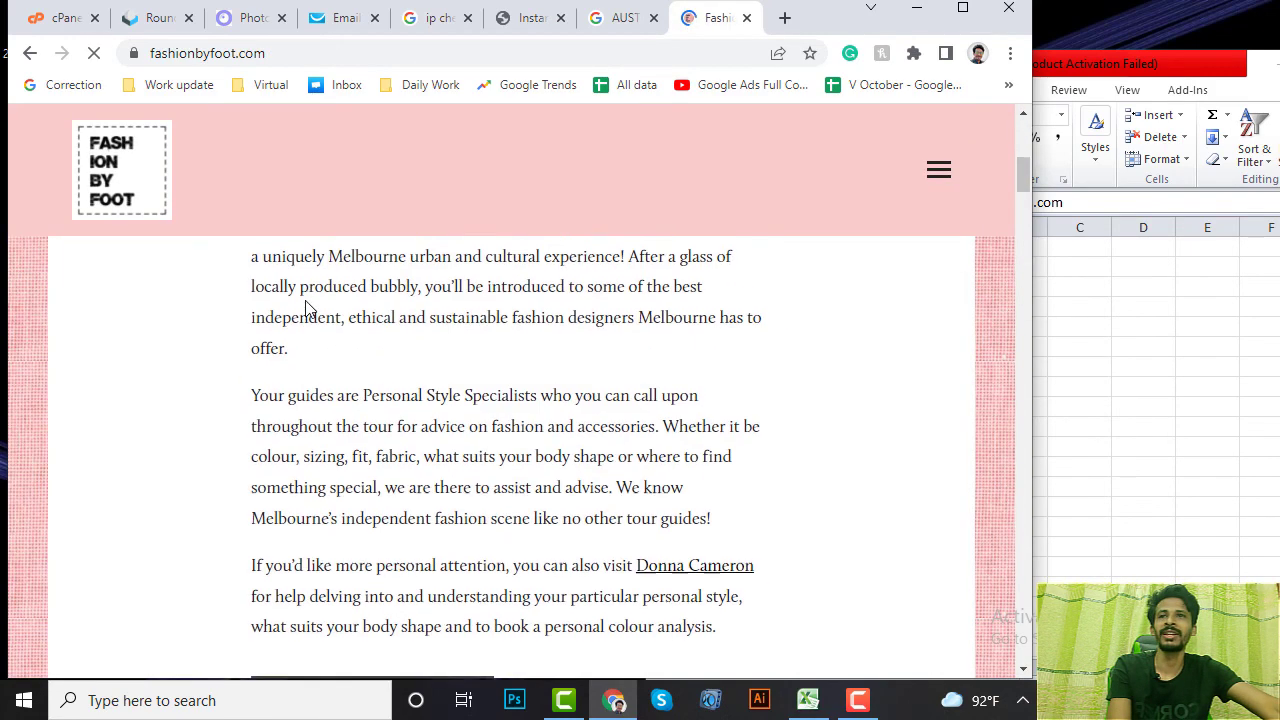
scroll(300, 318, "up", 8)
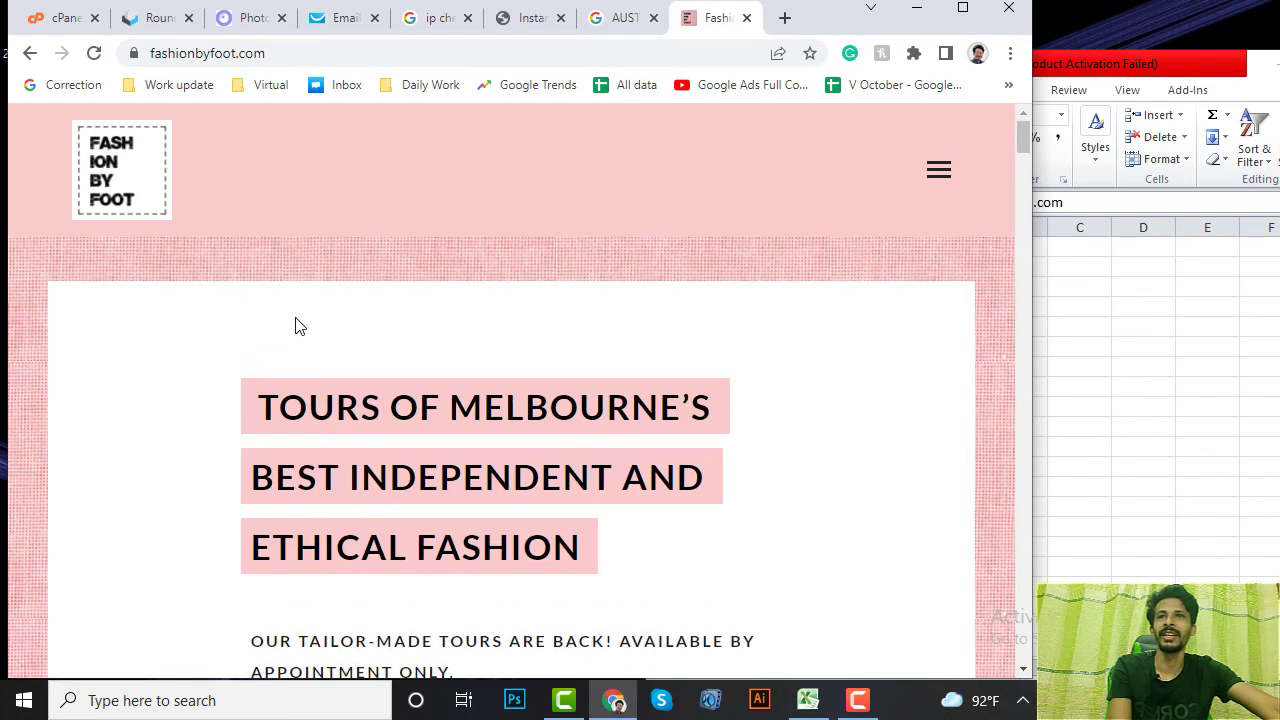
scroll(645, 532, "down", 15)
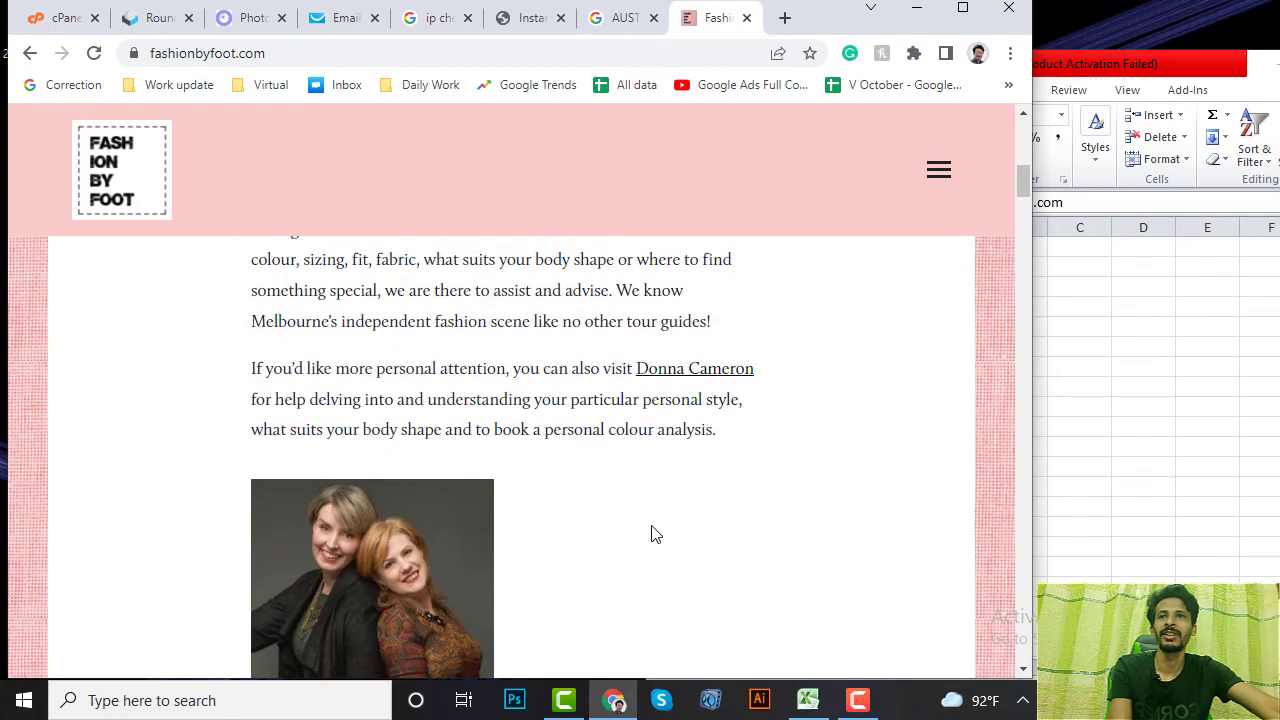
scroll(650, 535, "down", 15)
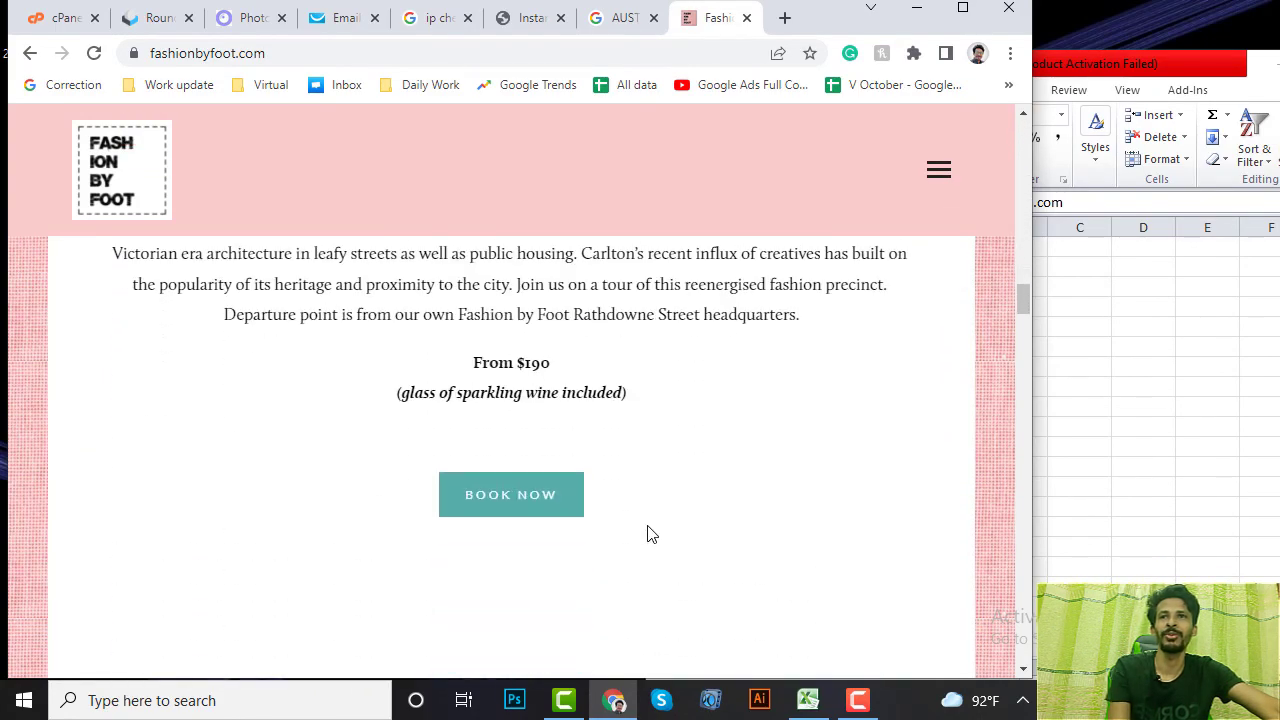
scroll(428, 385, "down", 10)
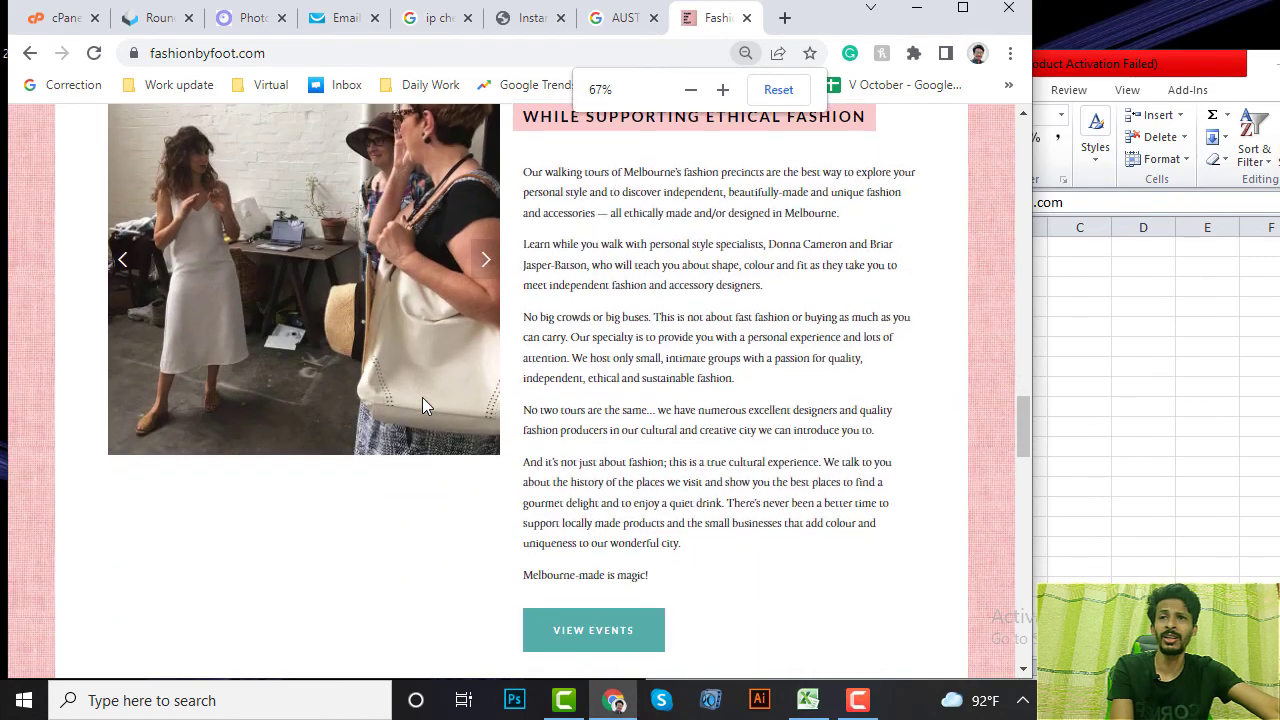
scroll(424, 415, "down", 9)
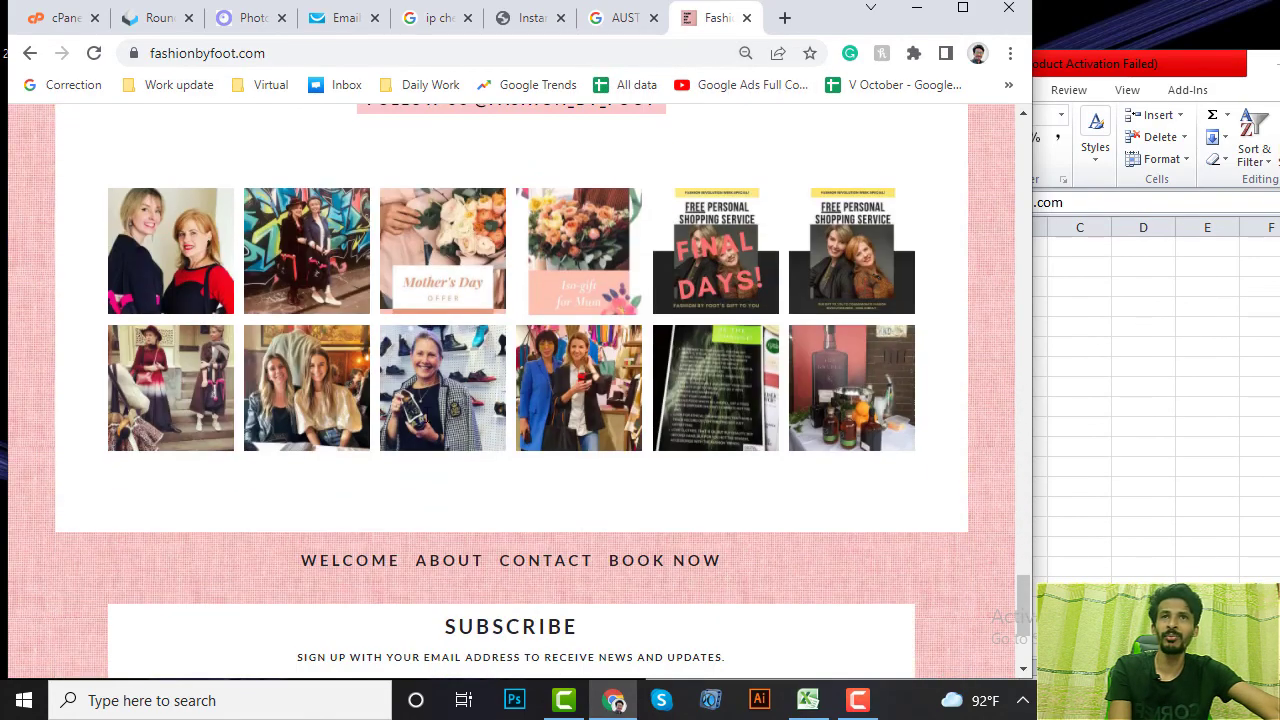
scroll(520, 413, "up", 1)
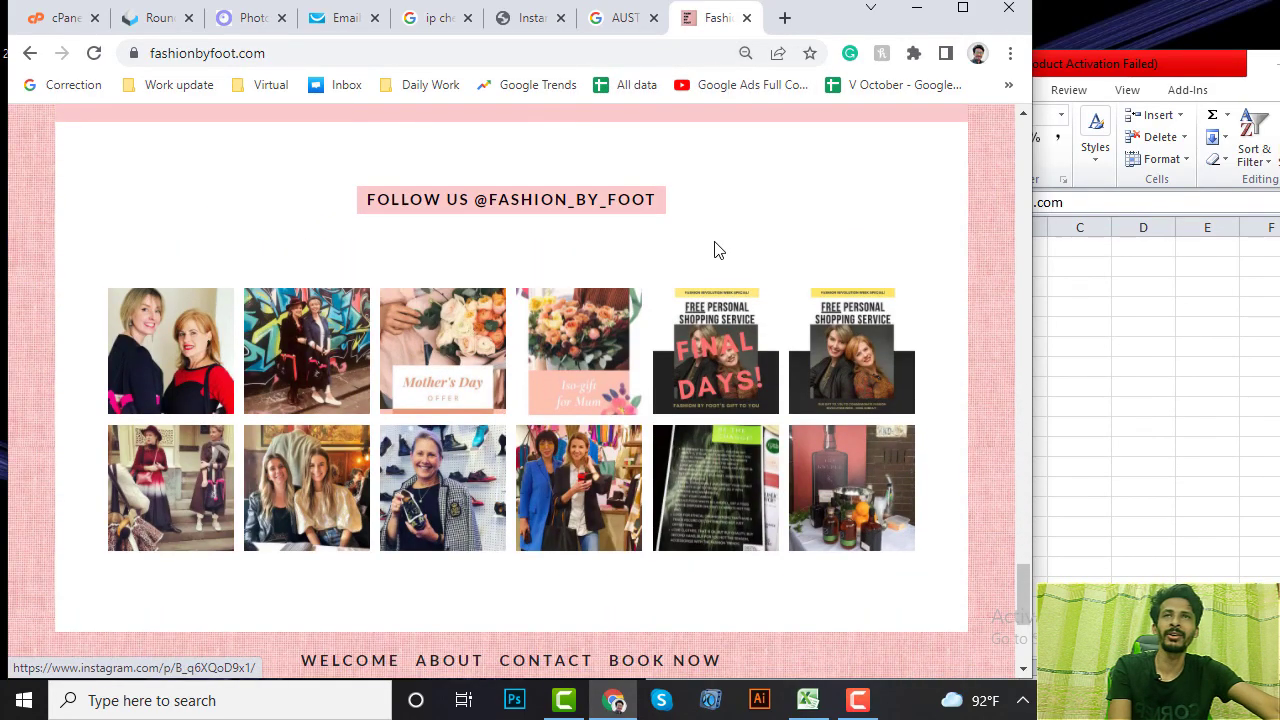
key("ctrl+w")
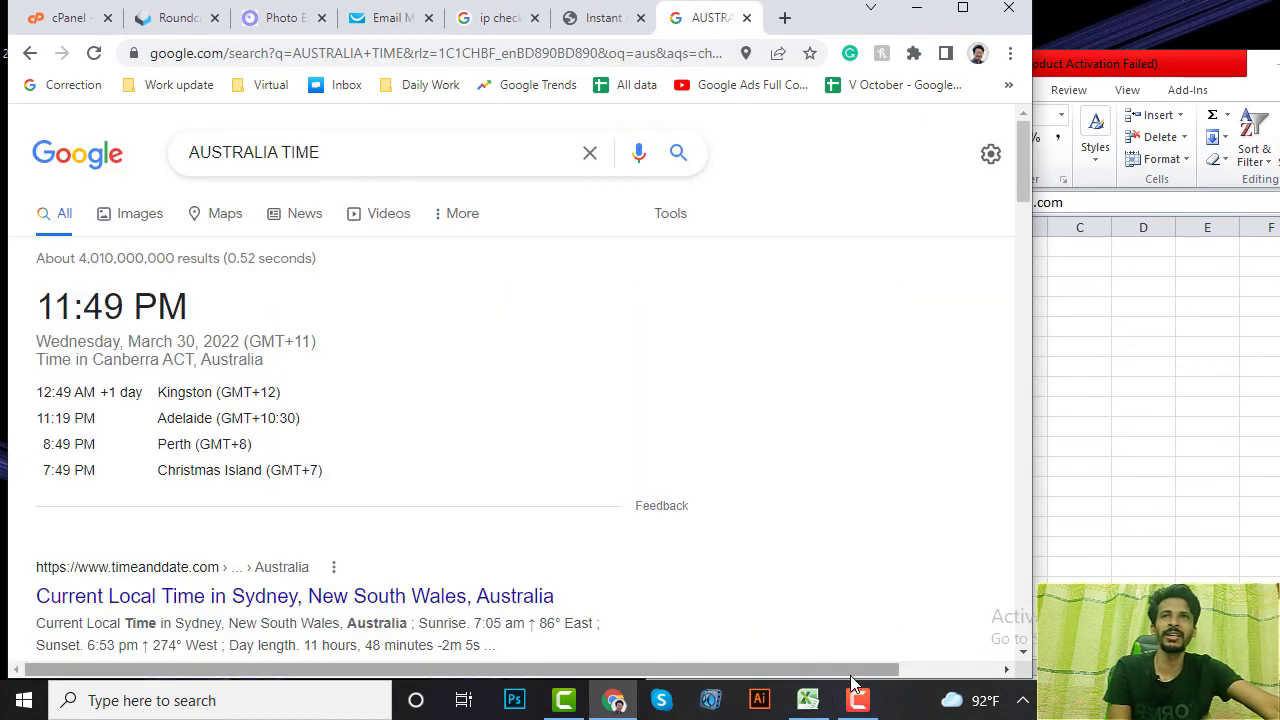
Bring up the Aus 15 workbook and look through the e-mail addresses in column A down to about row 162.
left_click(1136, 357)
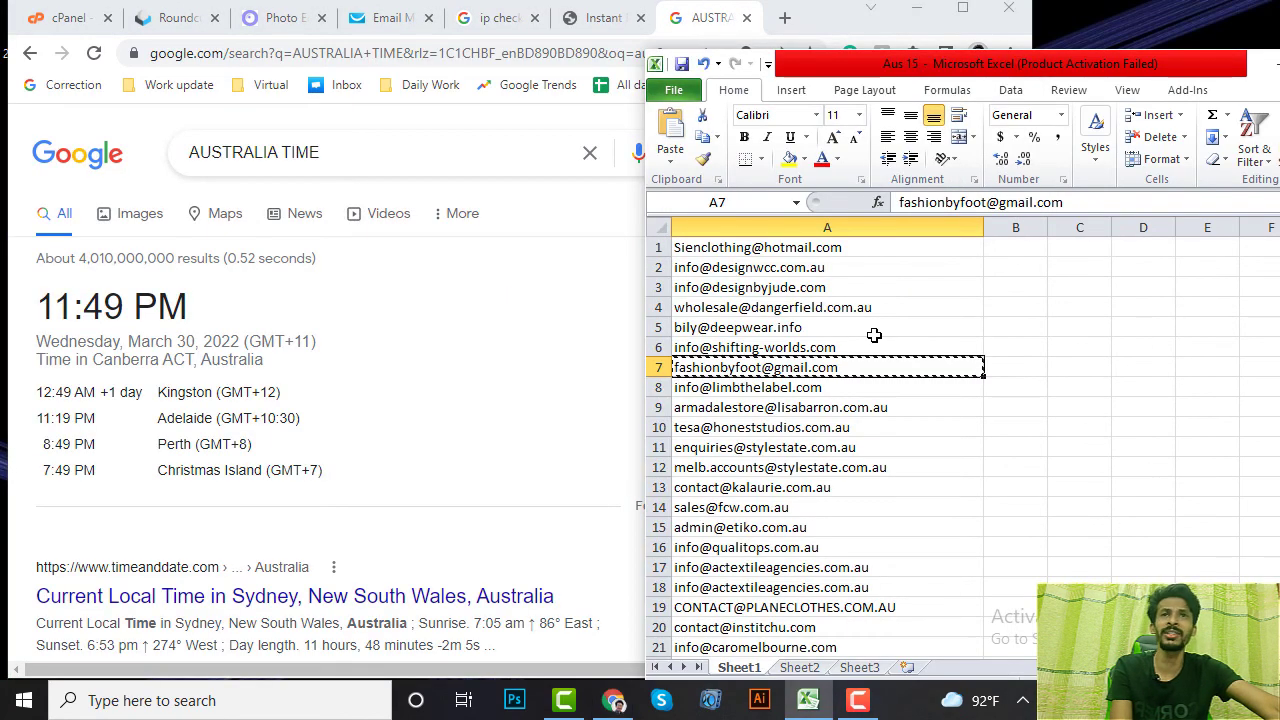
left_click(876, 289)
scroll(906, 442, "down", 15)
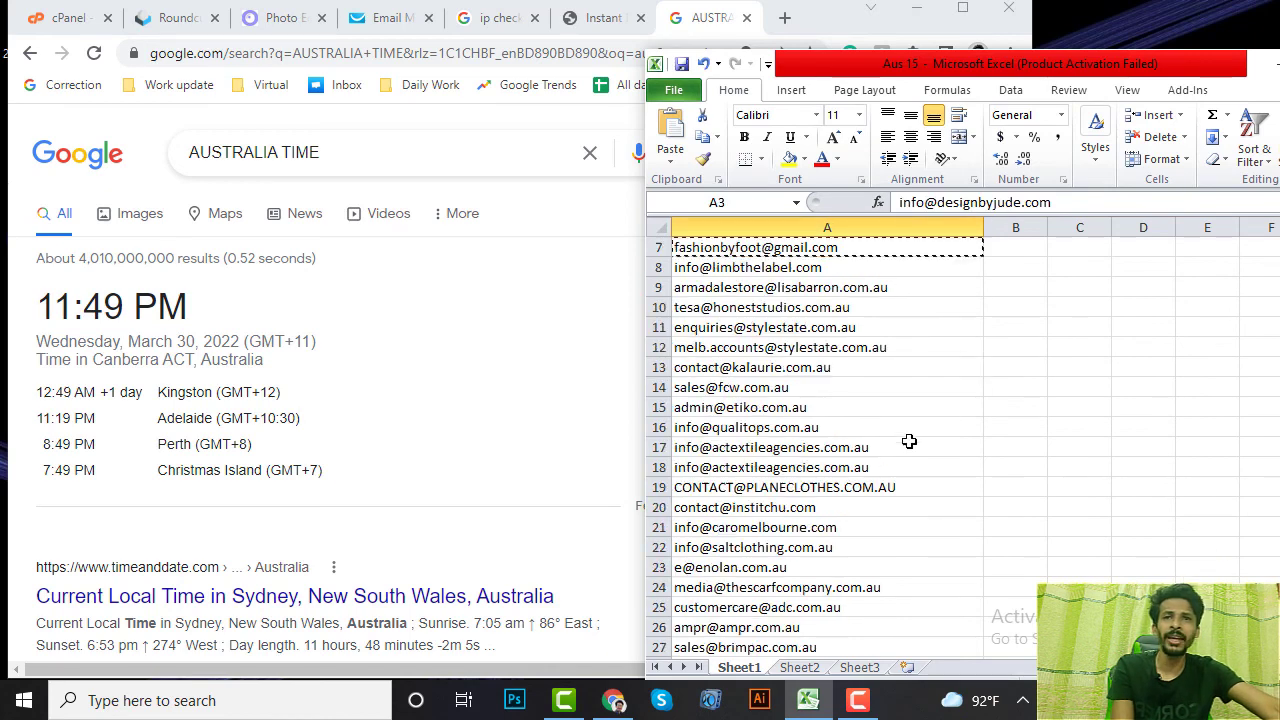
scroll(903, 441, "down", 20)
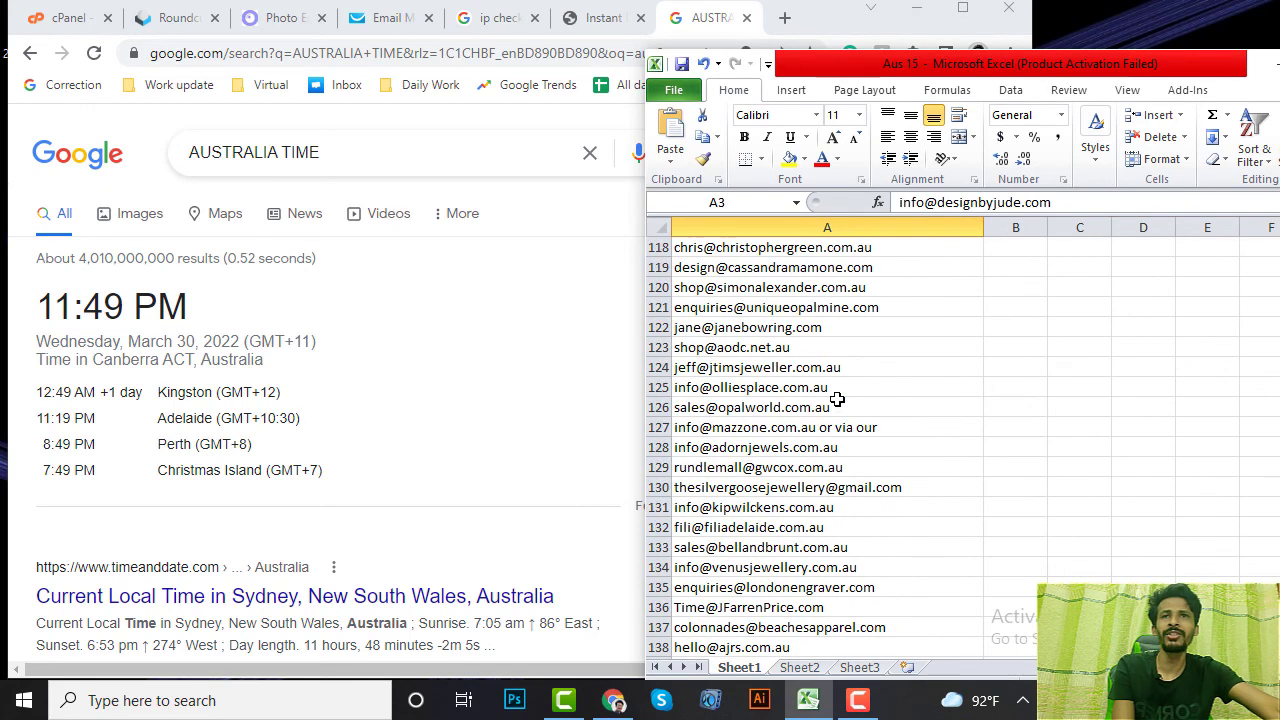
left_click(842, 405)
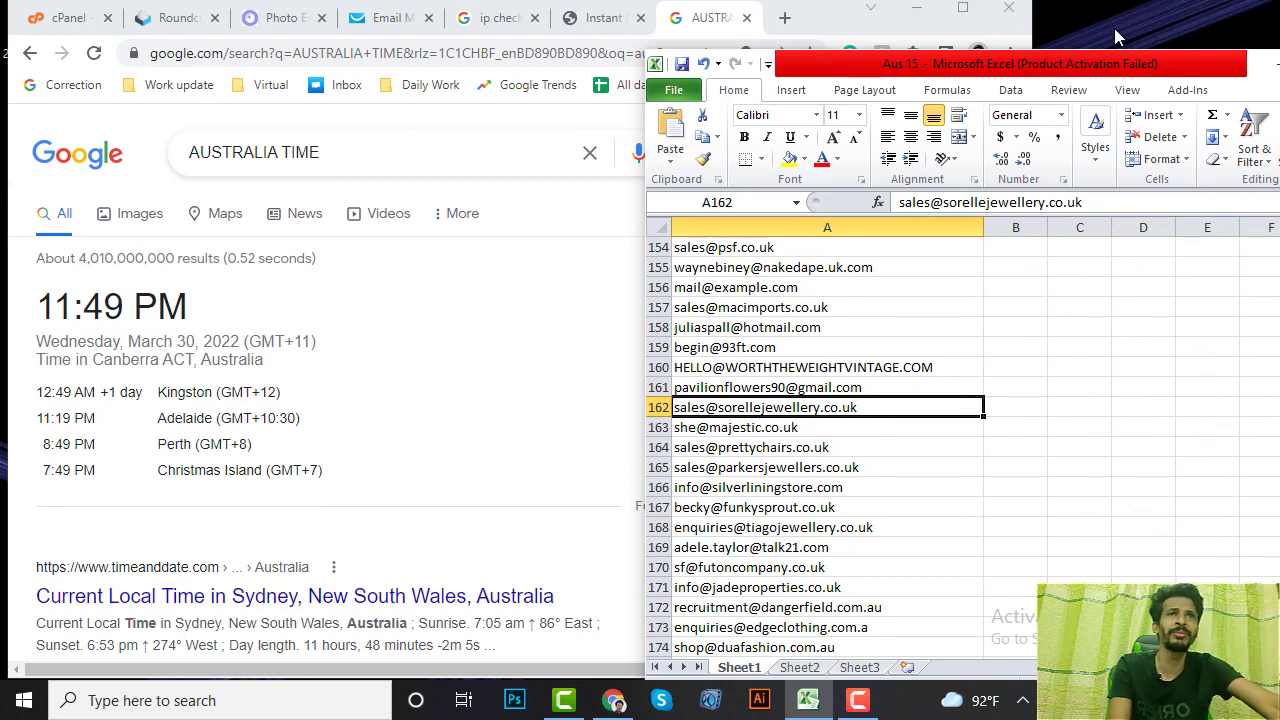
Move the Aus 15 workbook window off its desktop file and close the workbook, saving its changes.
left_click_drag(1113, 65, 552, 107)
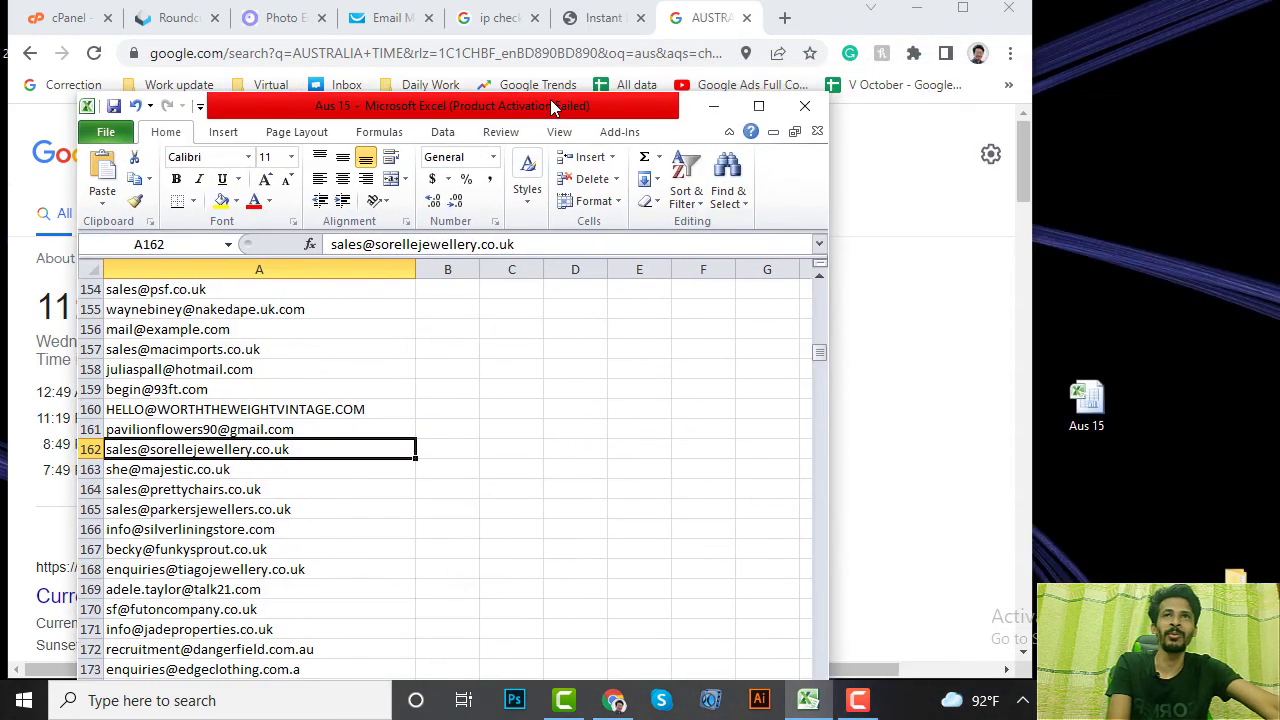
left_click(805, 106)
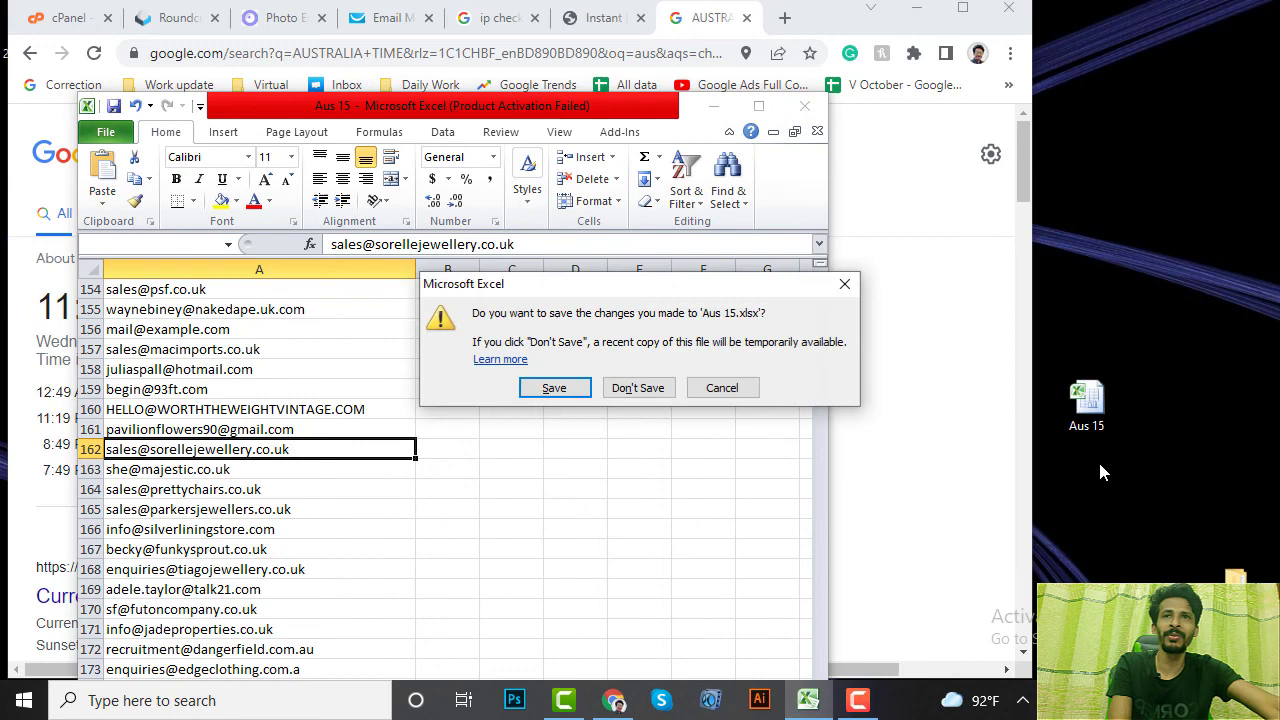
left_click(563, 389)
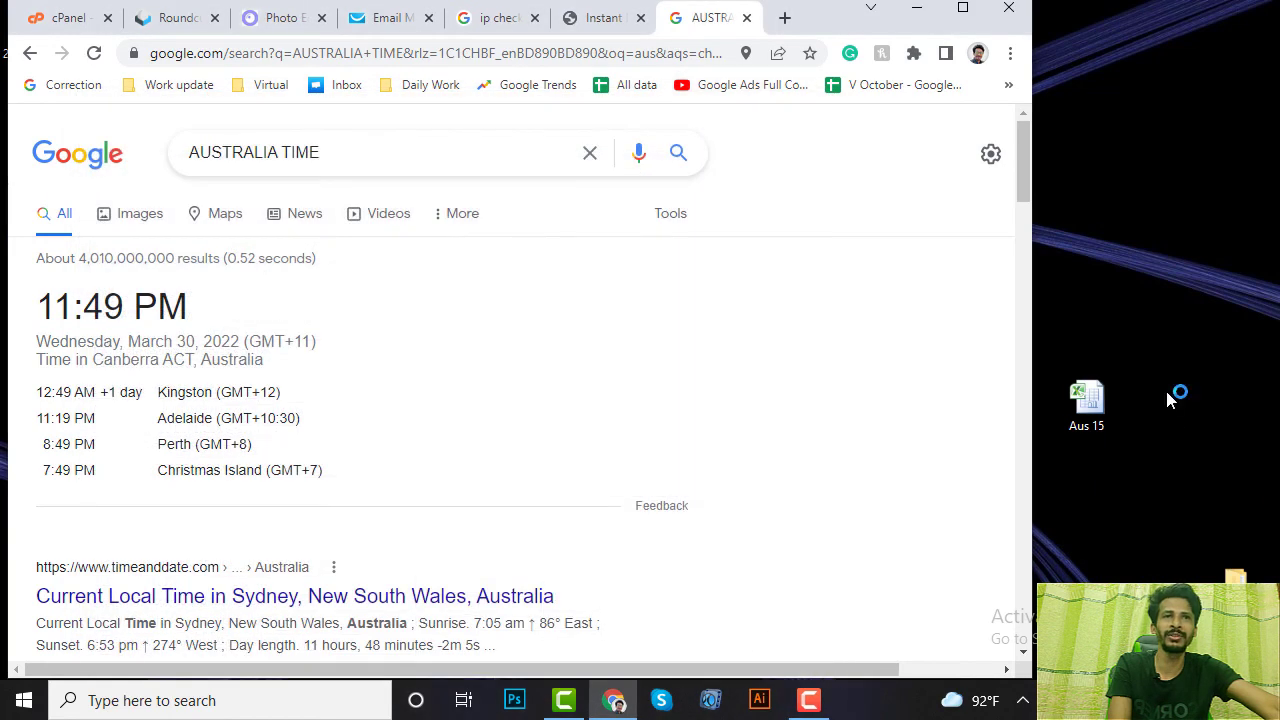
left_click(1177, 394)
double_click(1117, 397)
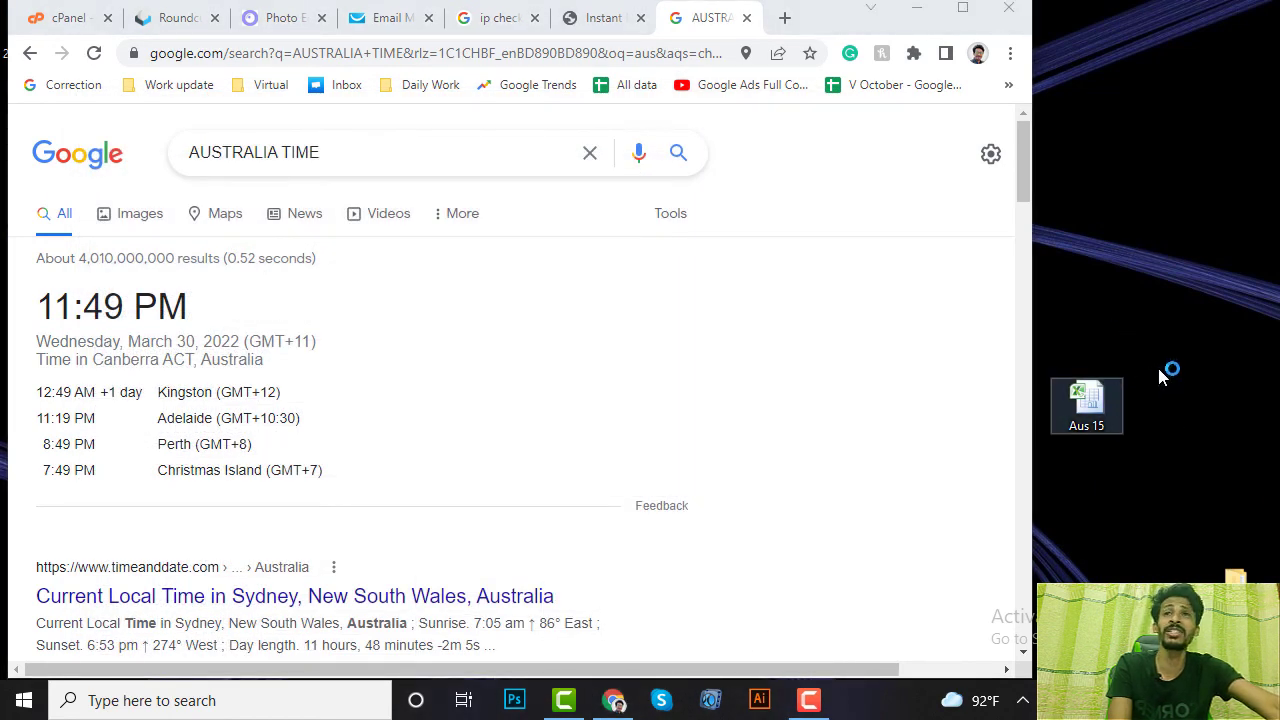
left_click_drag(1180, 253, 1075, 535)
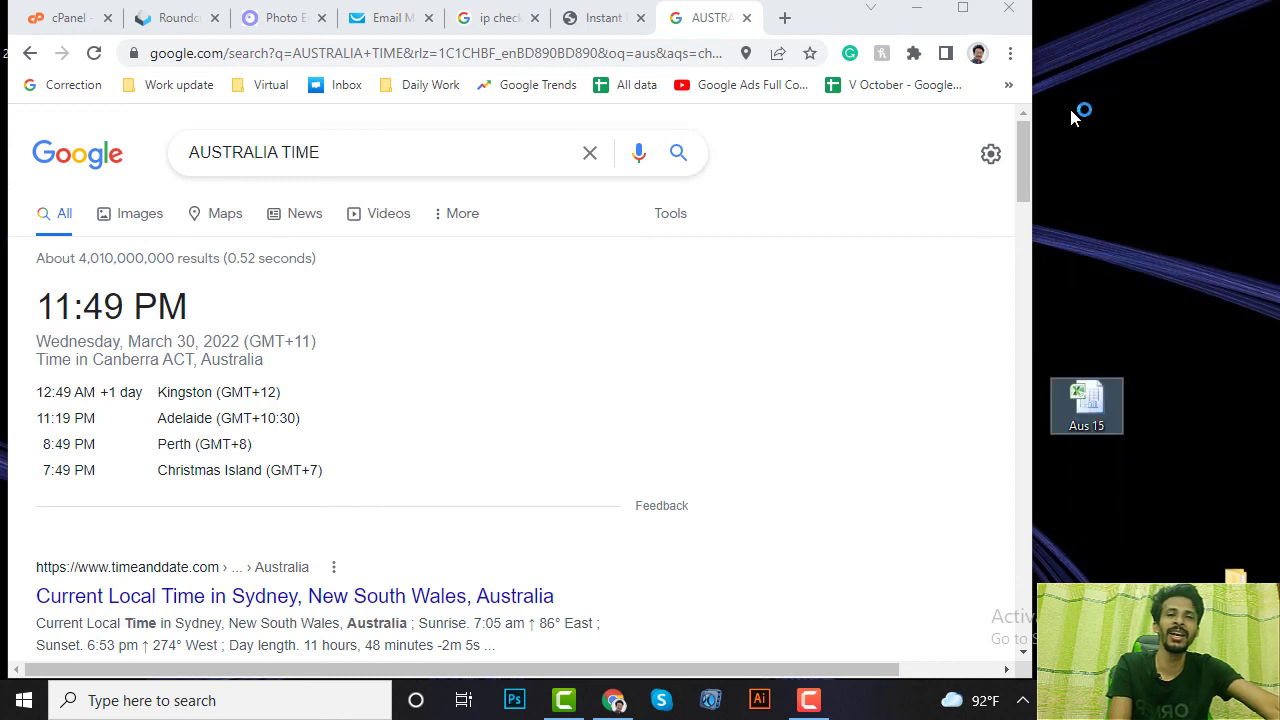
left_click_drag(1242, 210, 1082, 464)
left_click(1205, 194)
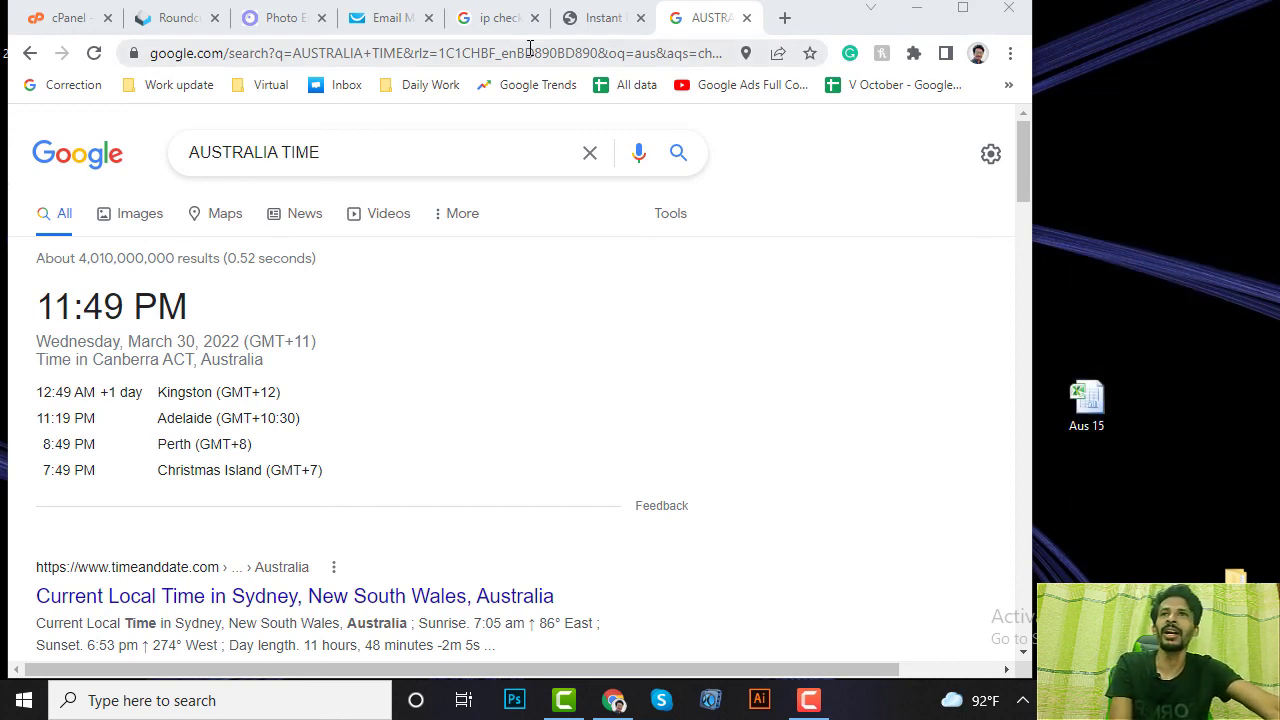
left_click(1087, 390)
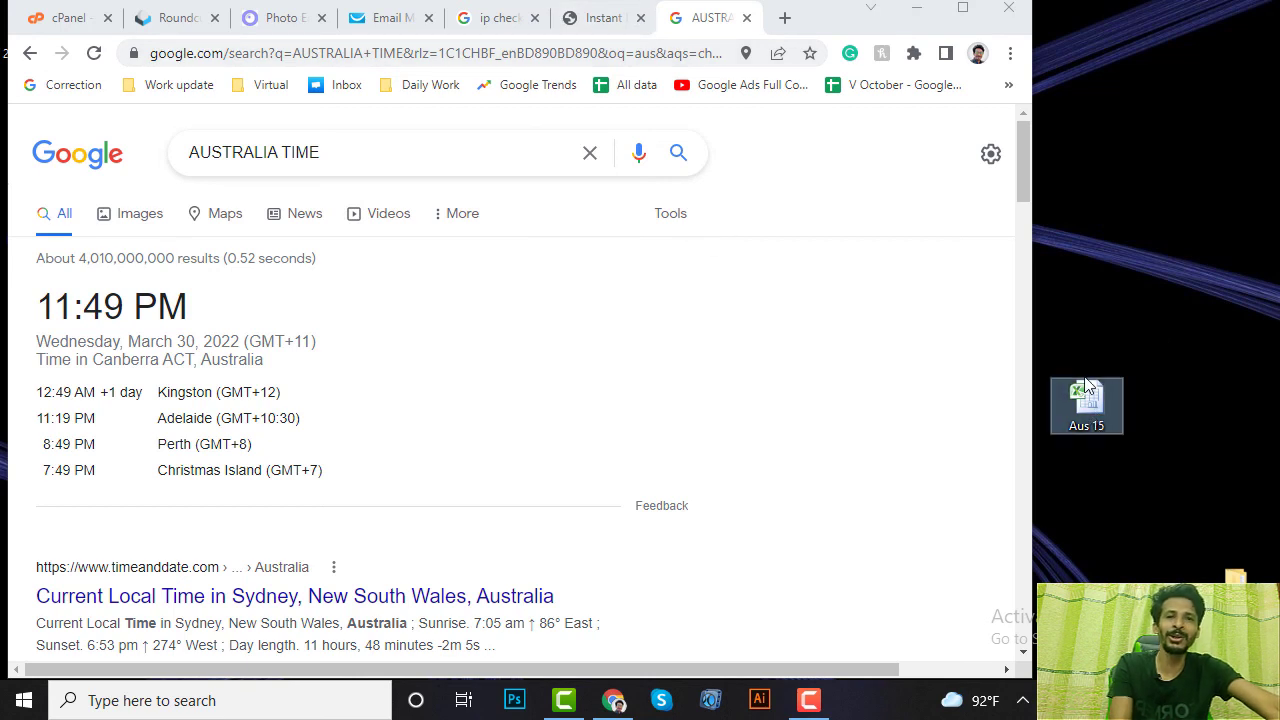
left_click(1136, 318)
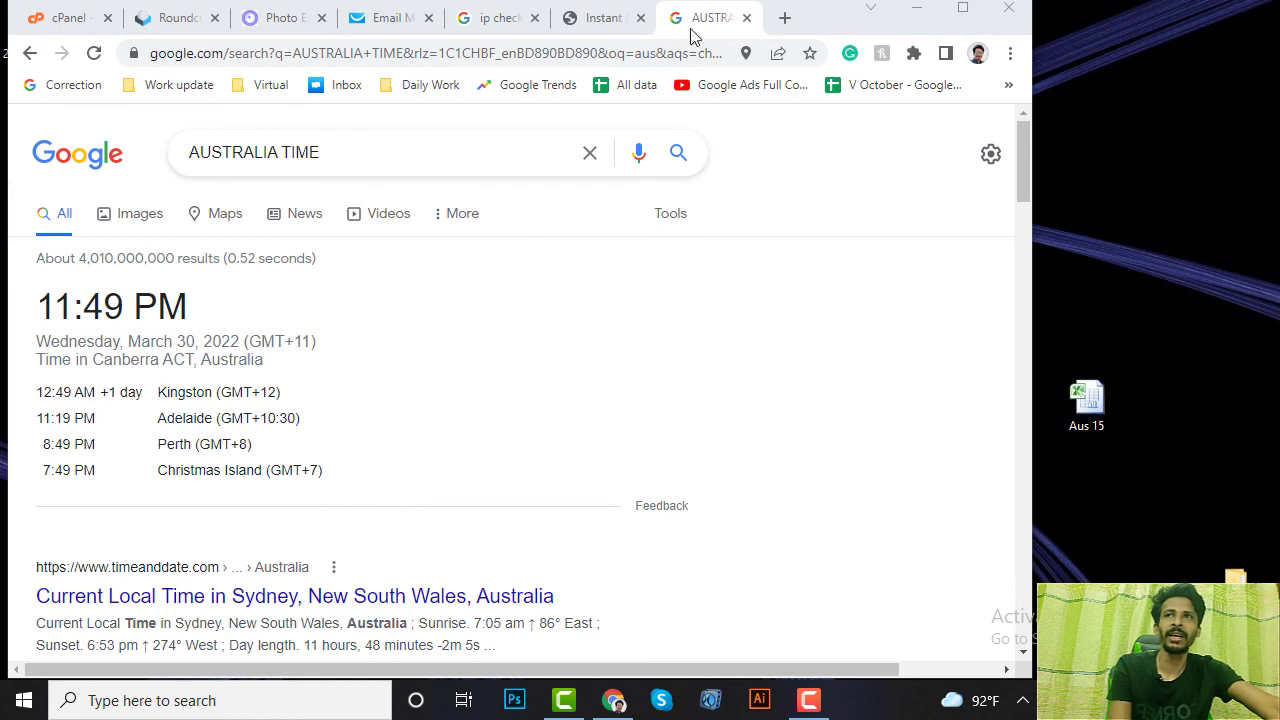
Rerun the Google search for AUSTRALIA TIME in the browser and check the current local time in Canberra.
left_click(323, 149)
triple_click(261, 154)
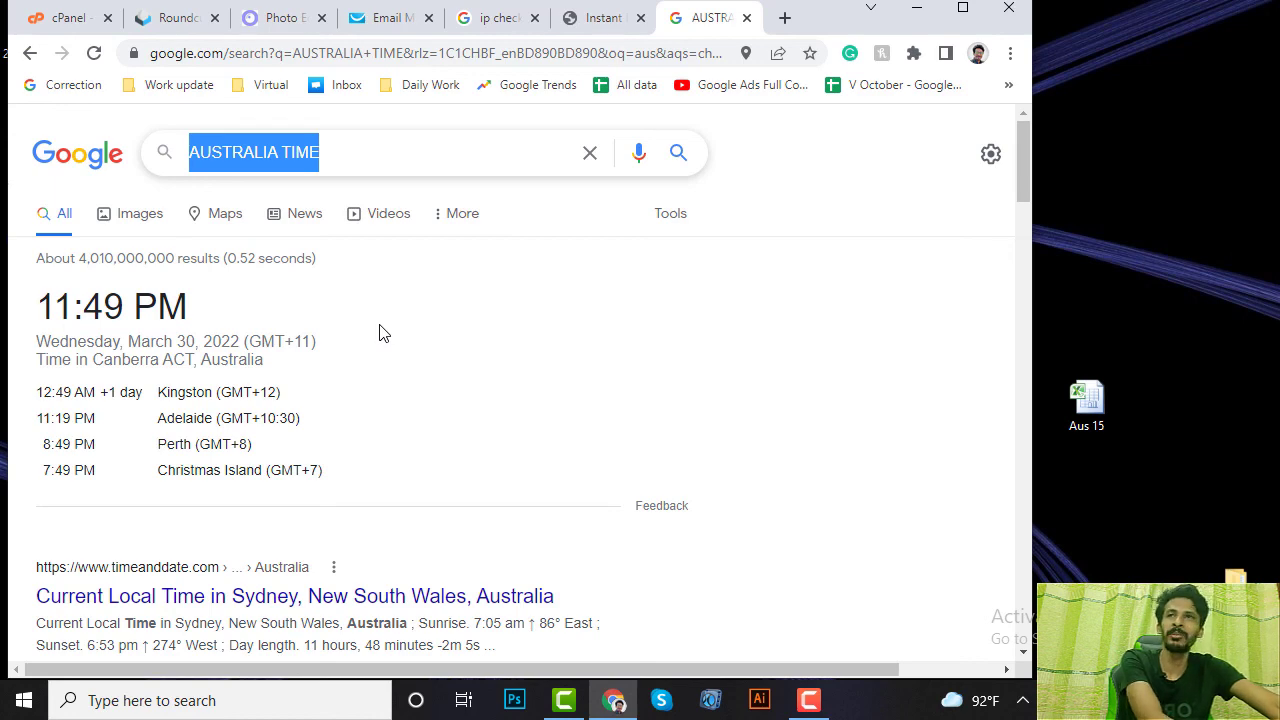
left_click(366, 140)
key("Escape")
key("Return")
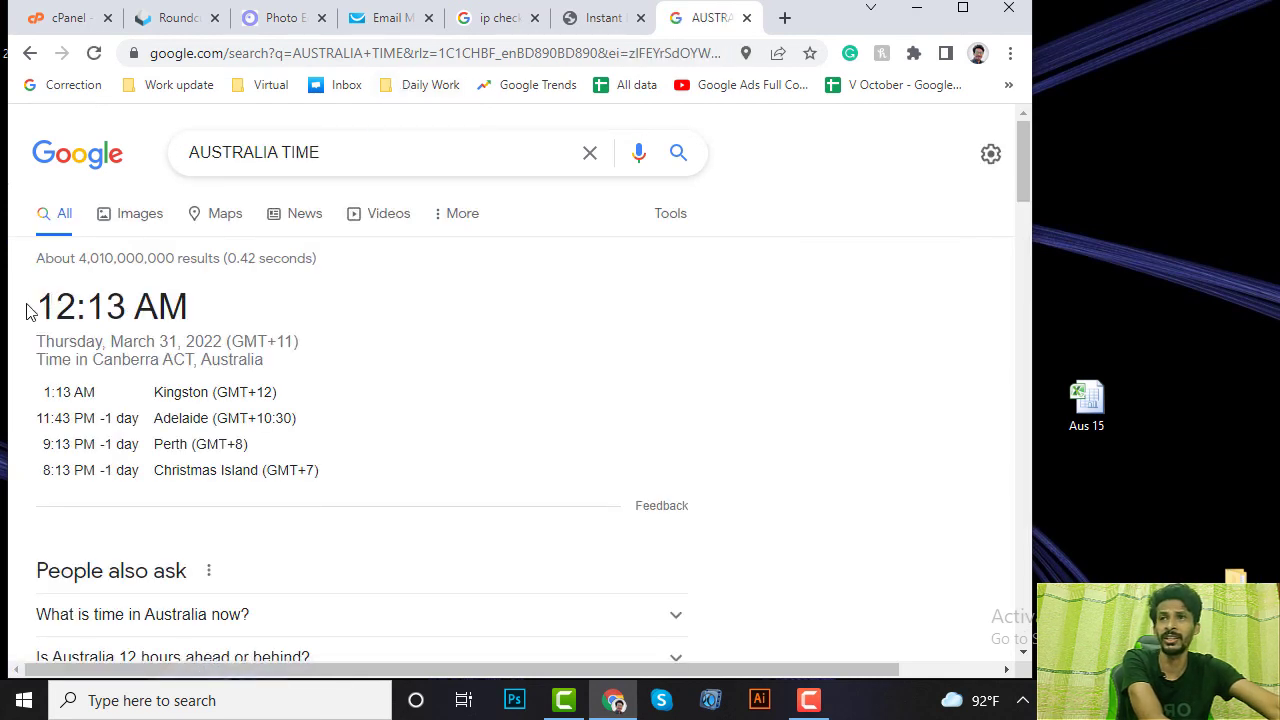
left_click_drag(54, 306, 205, 319)
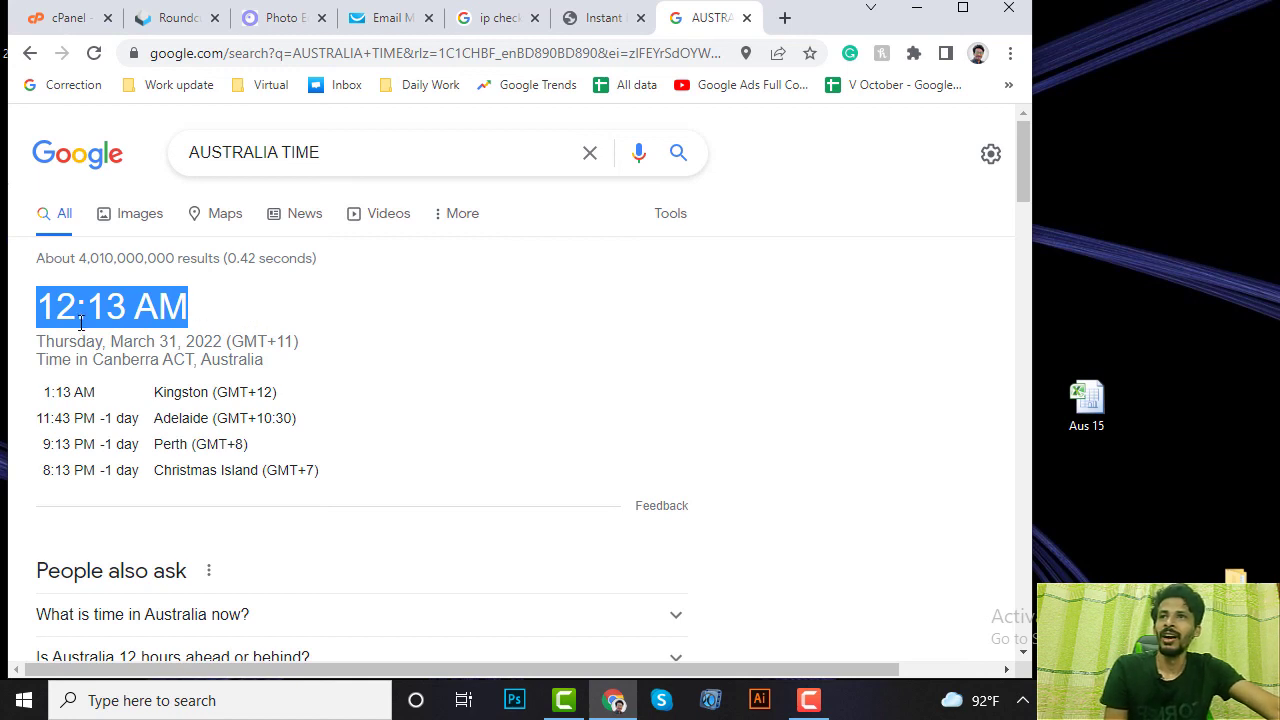
left_click(228, 311)
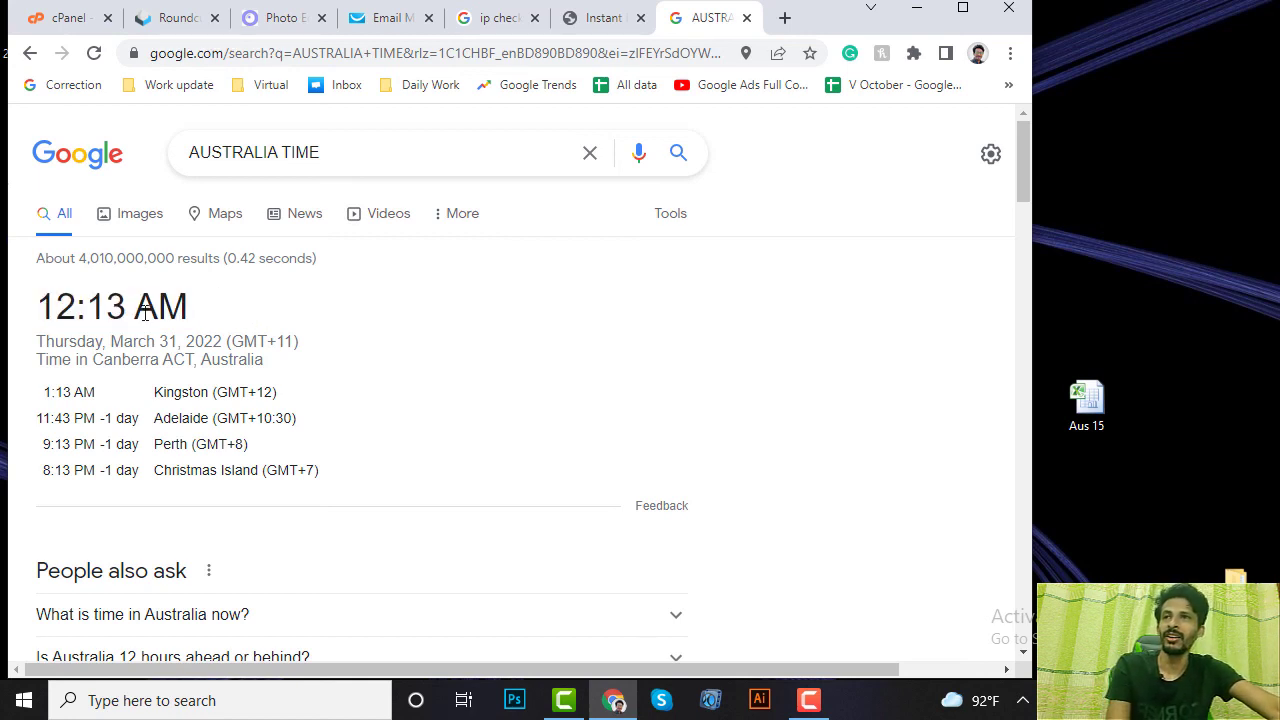
left_click_drag(58, 306, 357, 311)
left_click(390, 312)
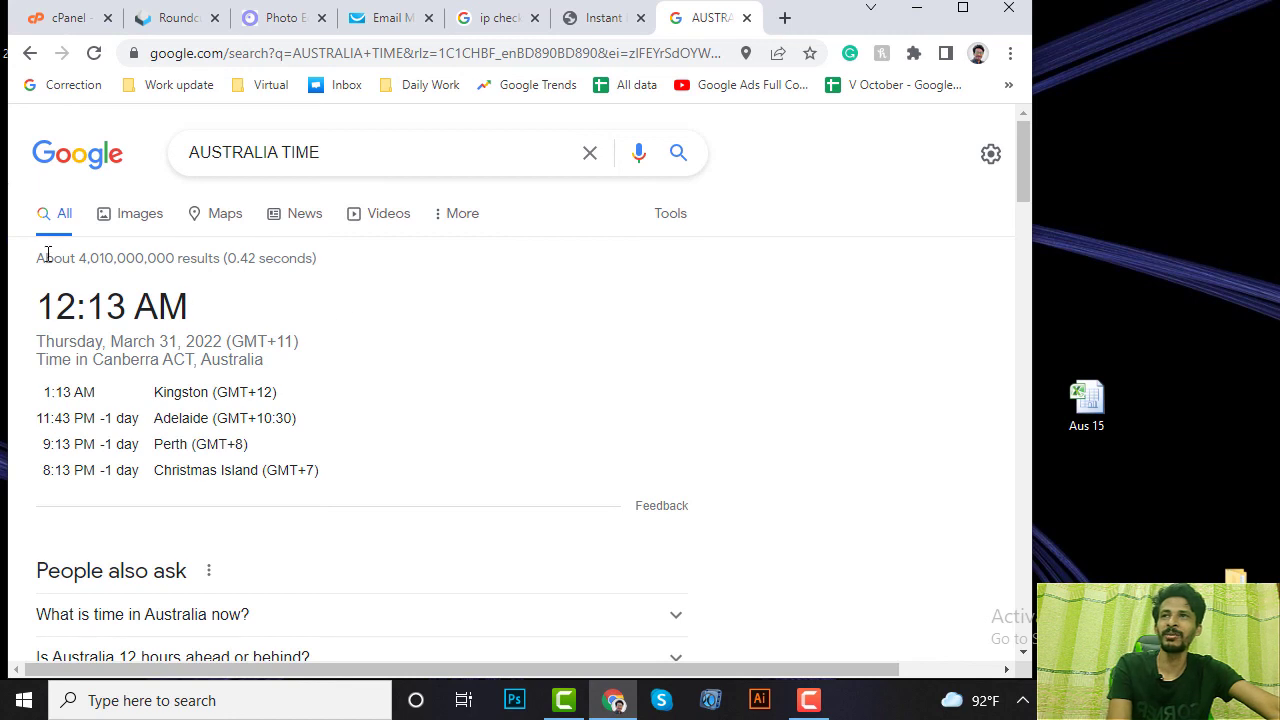
left_click_drag(40, 306, 199, 310)
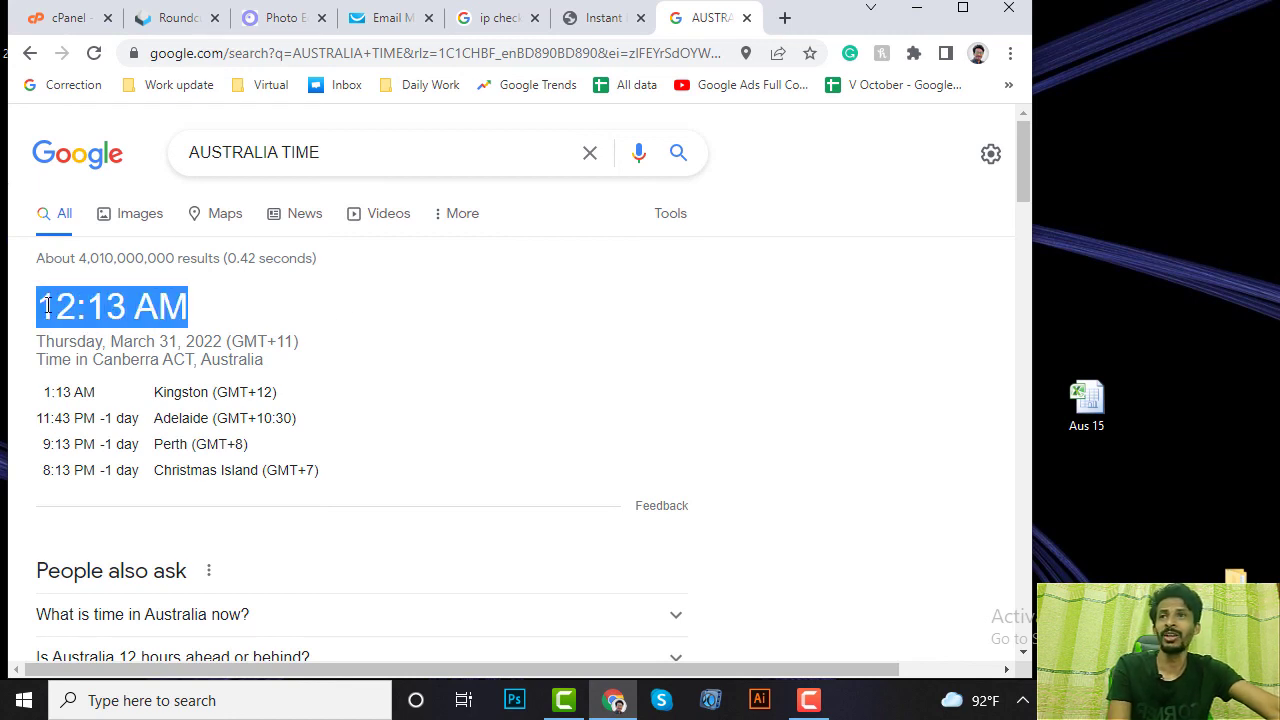
left_click_drag(47, 306, 366, 314)
left_click(369, 317)
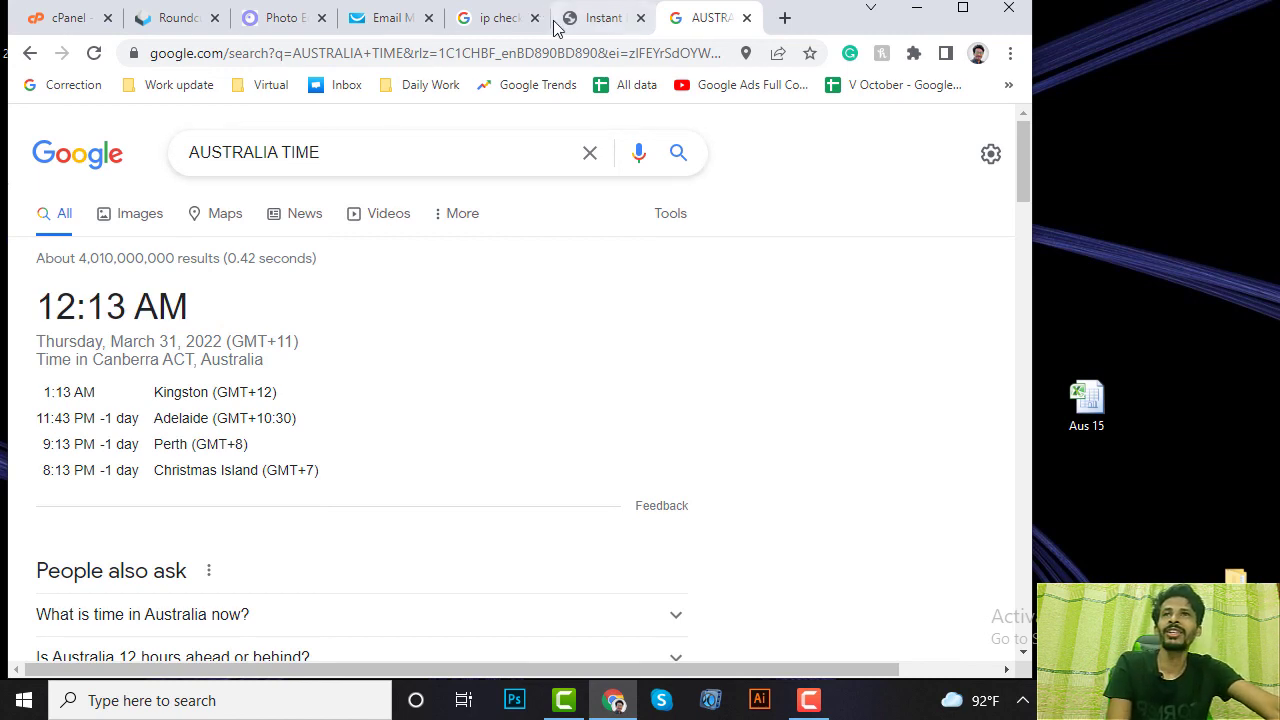
Switch to the GetResponse lists page and create a new contact list named Aus 15.
left_click(392, 26)
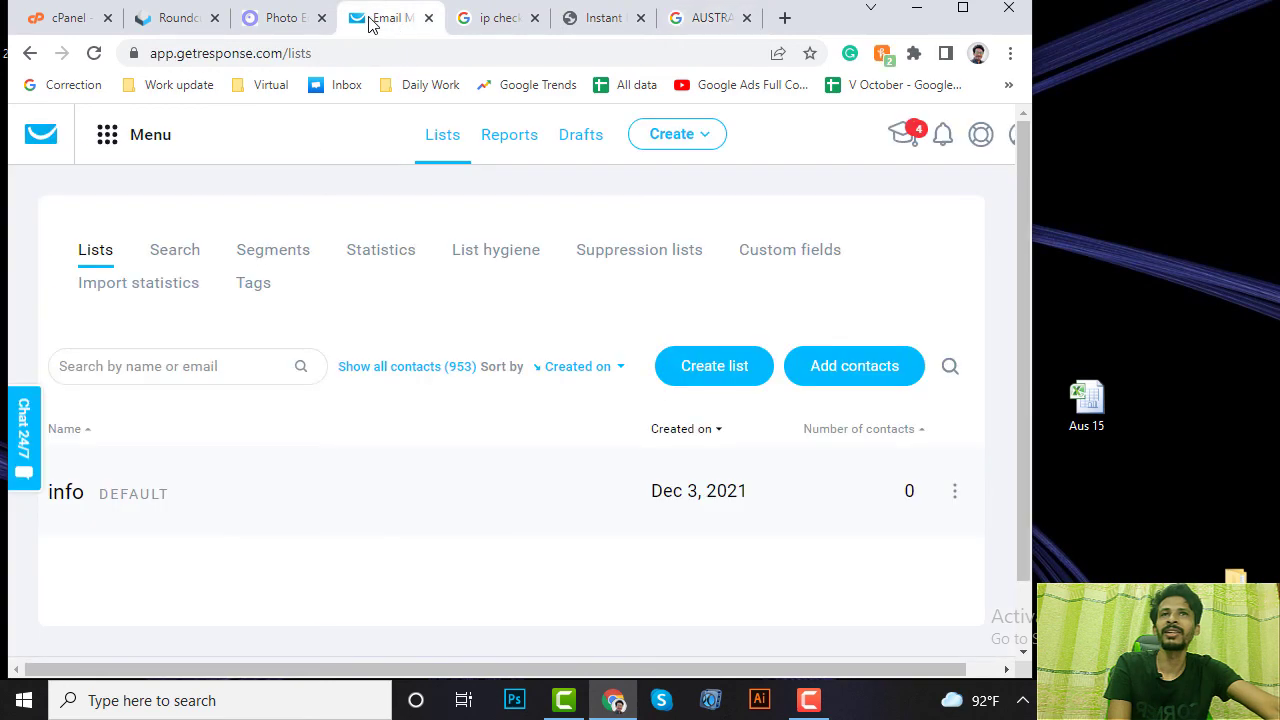
double_click(848, 27)
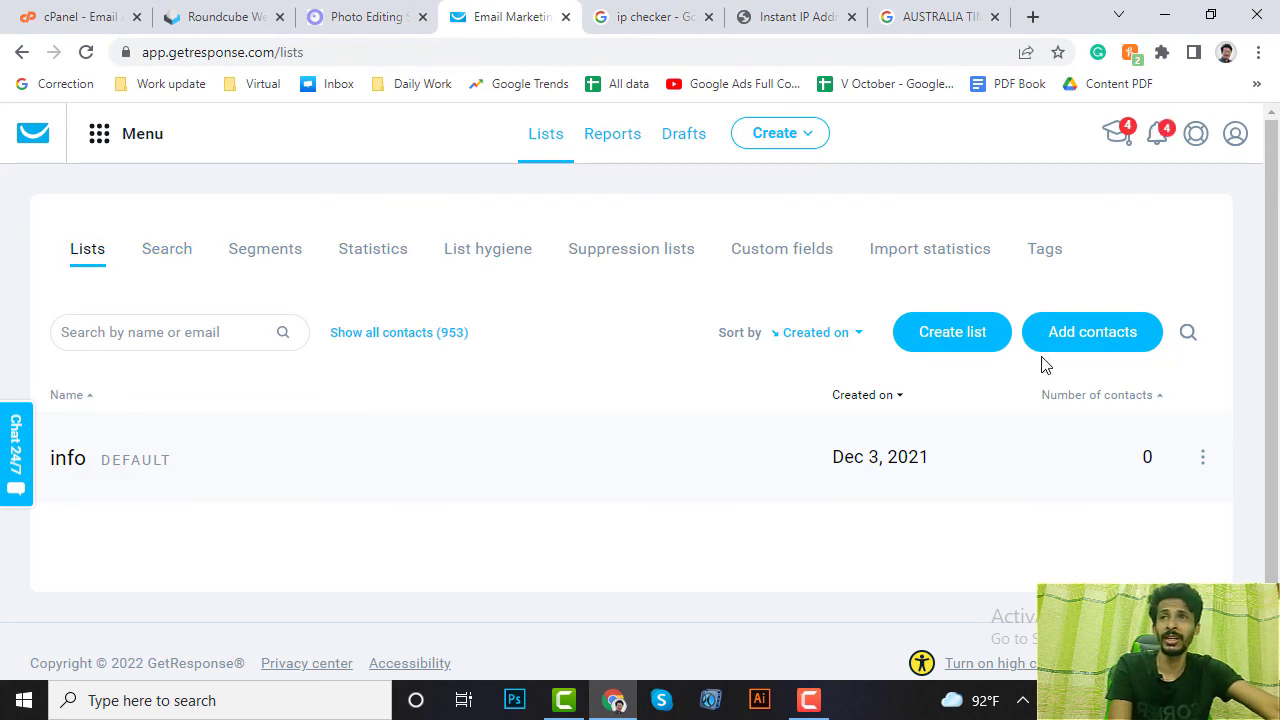
left_click(929, 330)
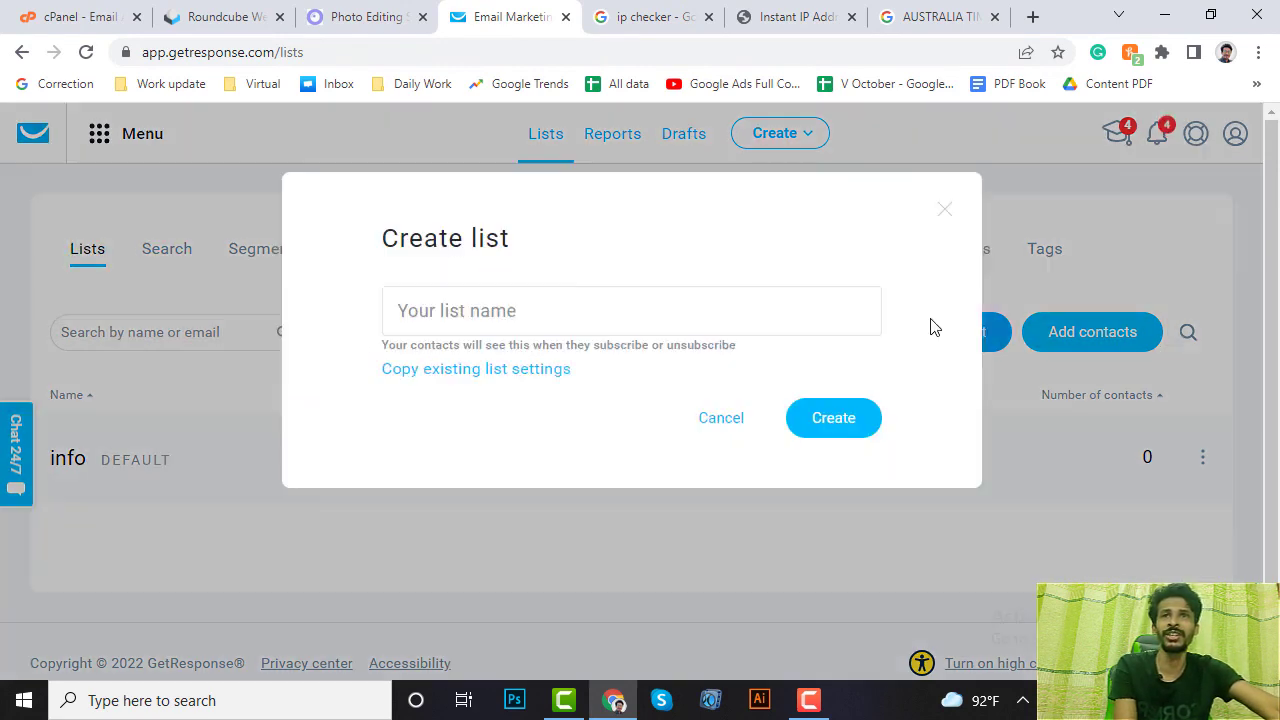
left_click(578, 292)
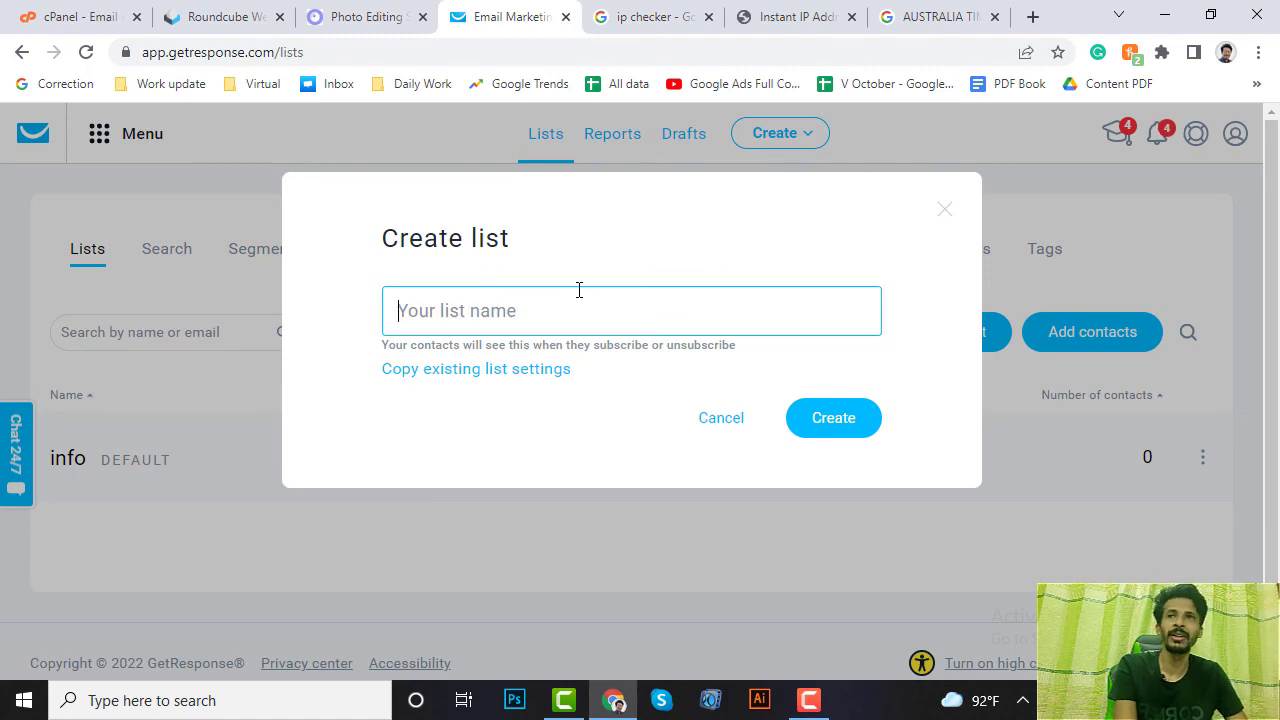
type("Aus")
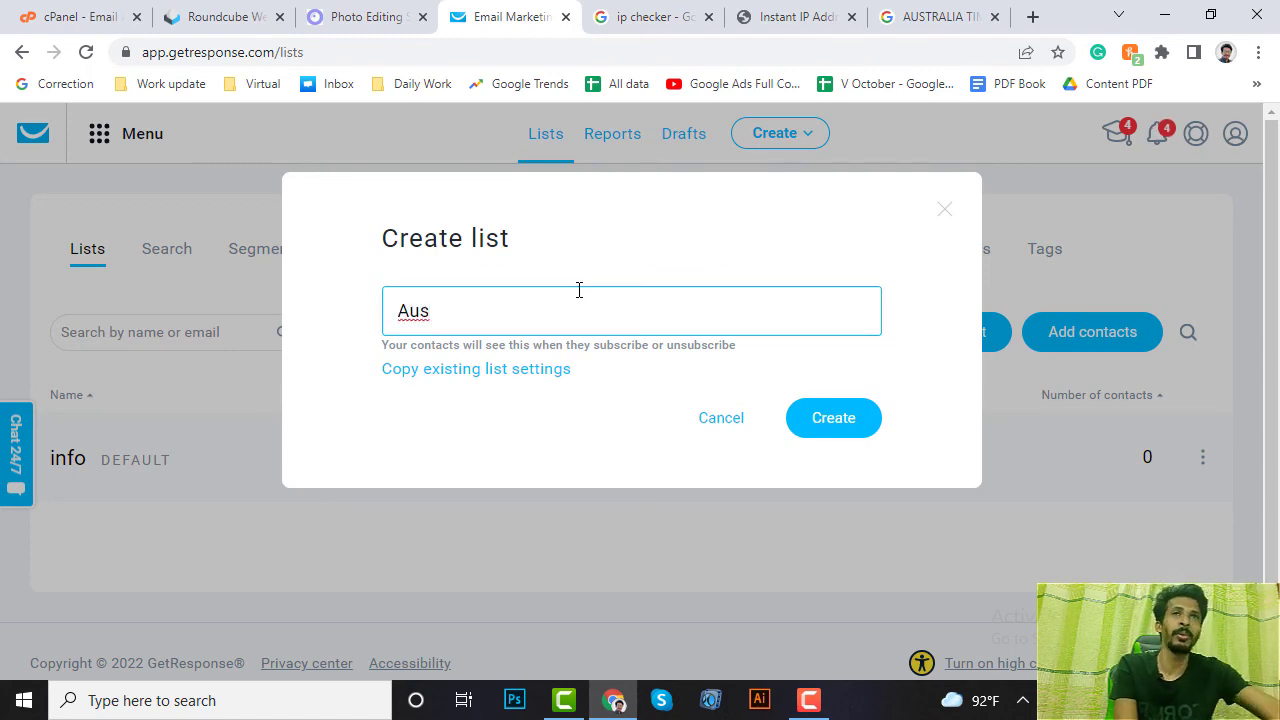
left_click(1209, 20)
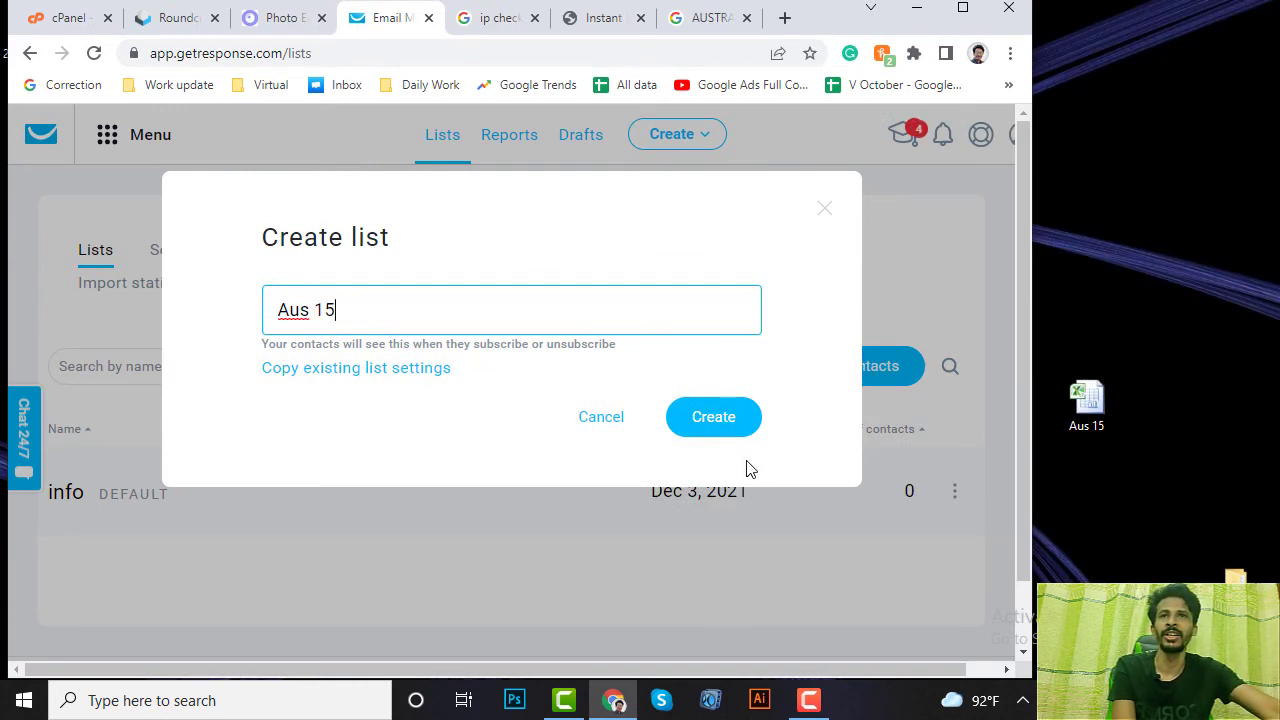
left_click(714, 417)
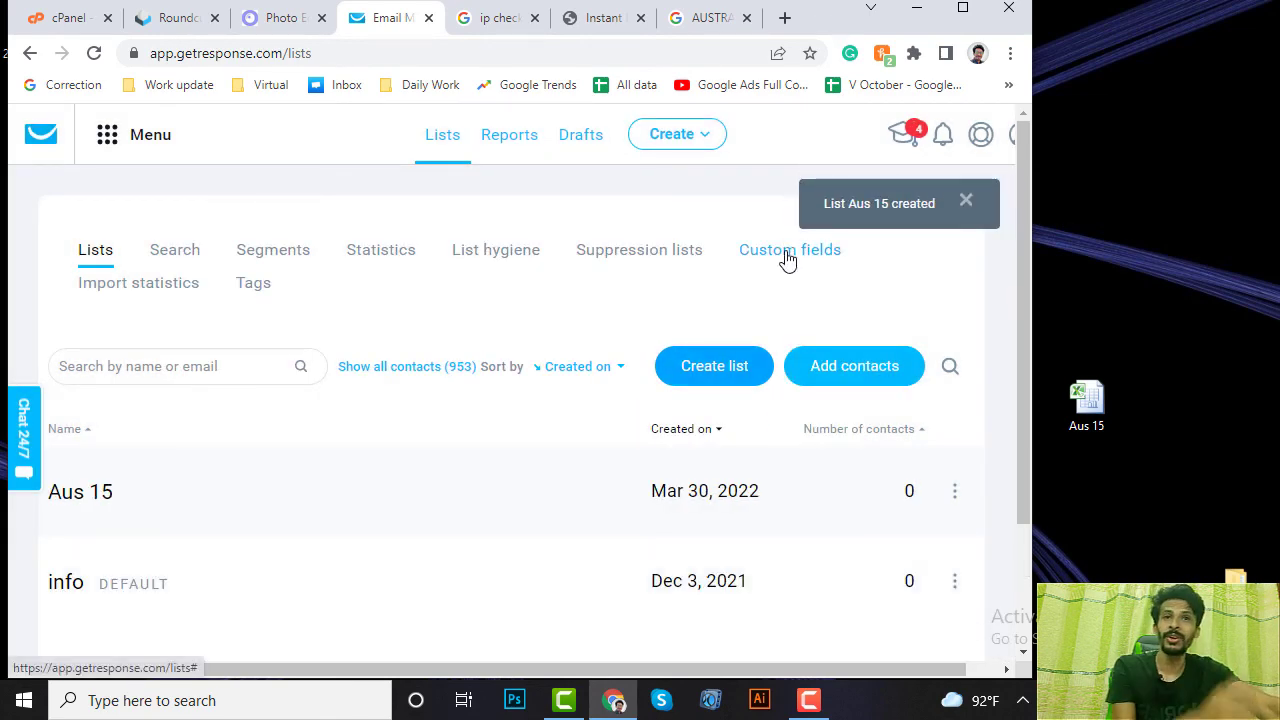
Start adding contacts to the Aus 15 list by file upload and supply the Aus 15.xlsx file from the desktop.
left_click(956, 493)
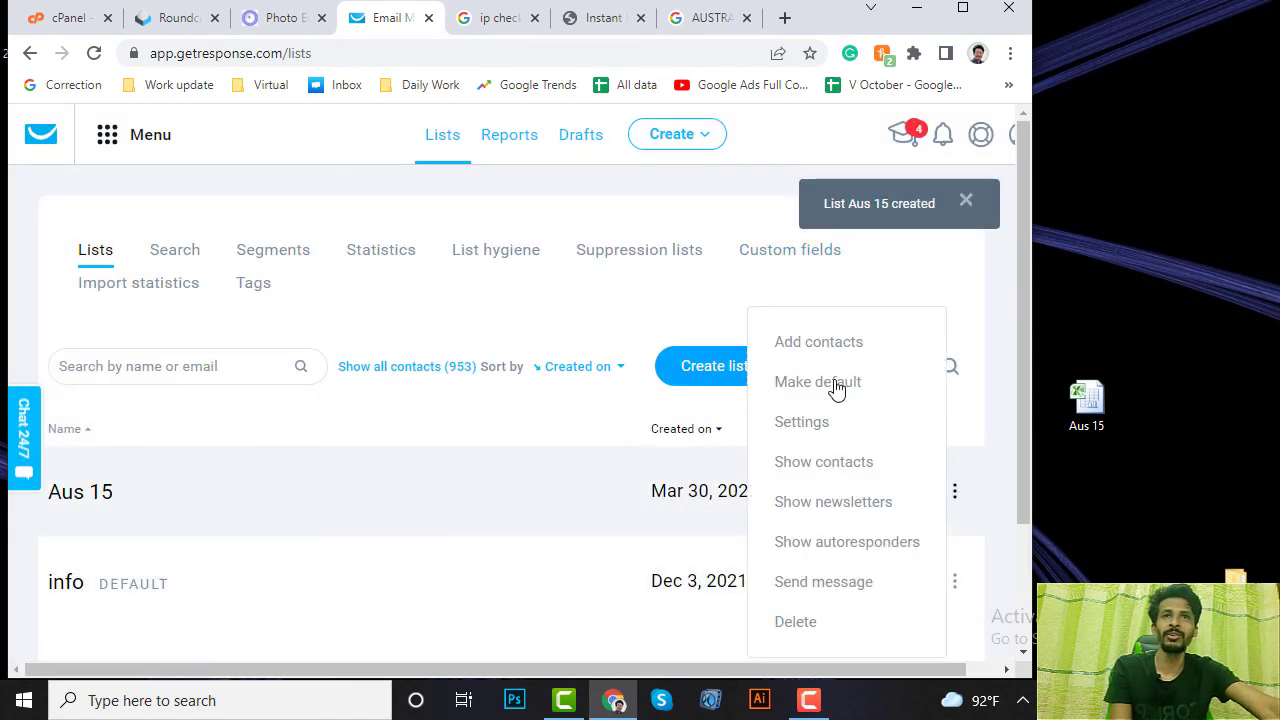
left_click(834, 342)
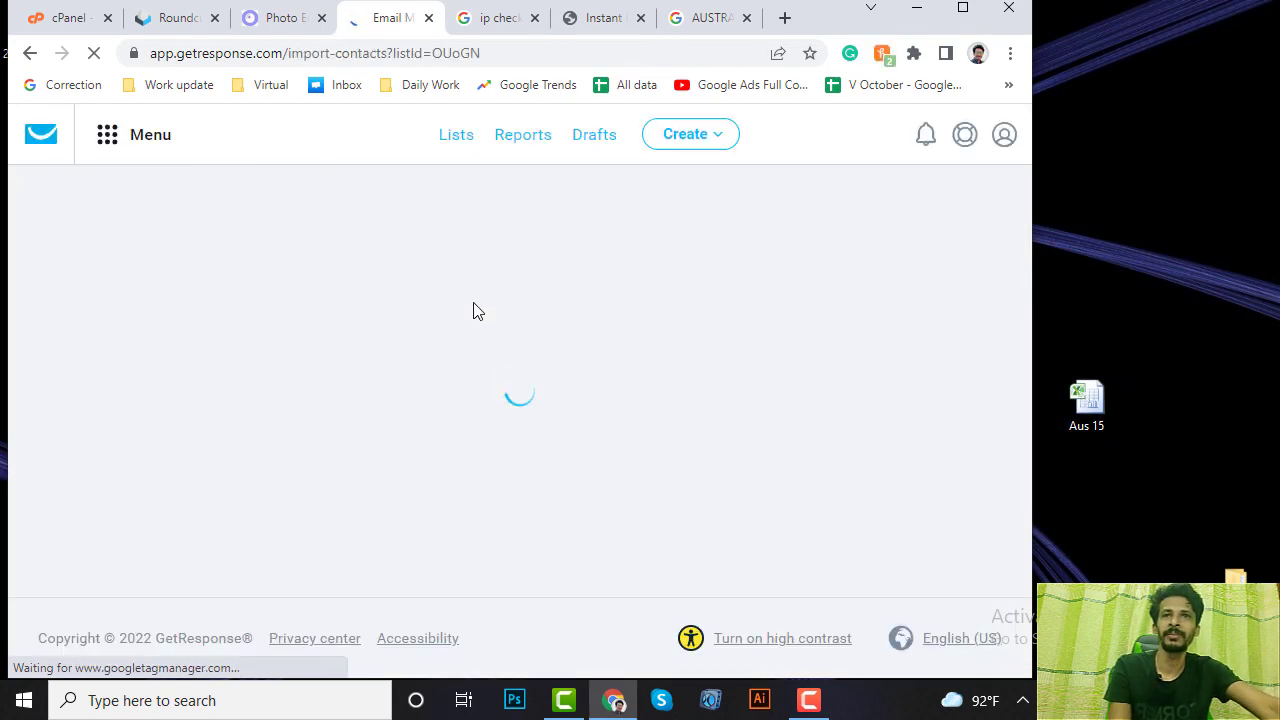
scroll(615, 408, "down", 1)
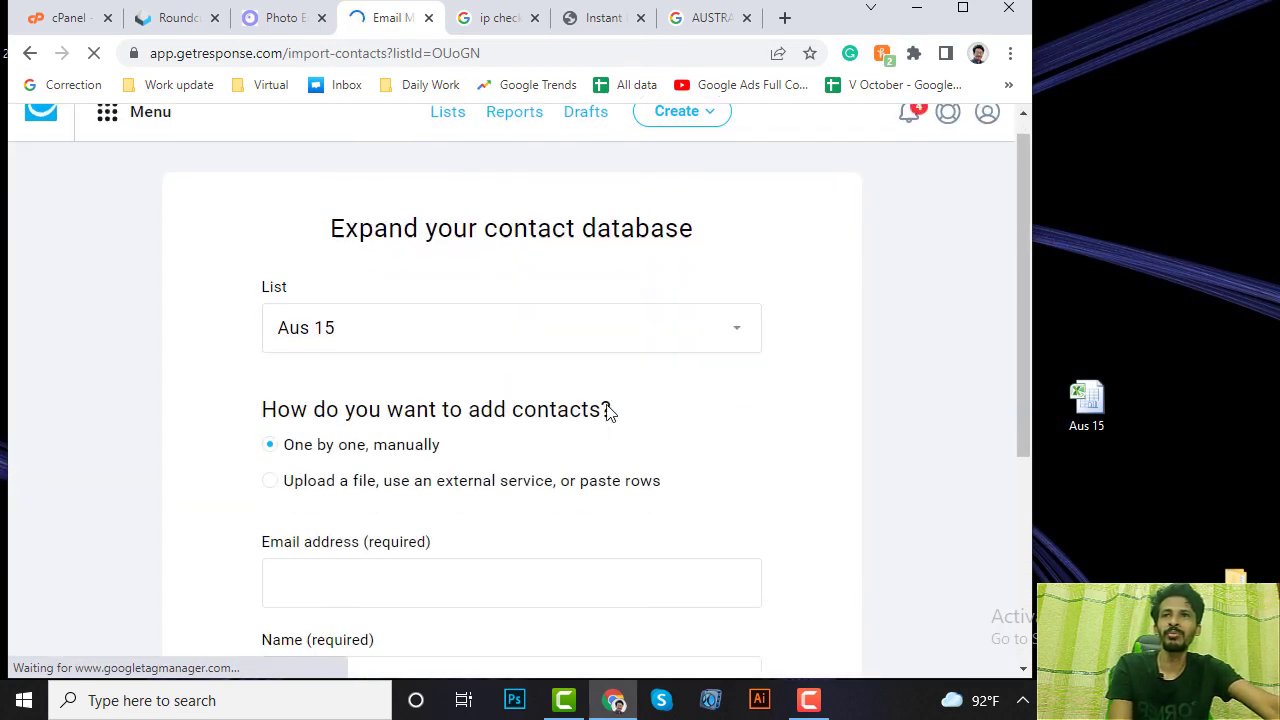
left_click(300, 405)
scroll(449, 354, "down", 3)
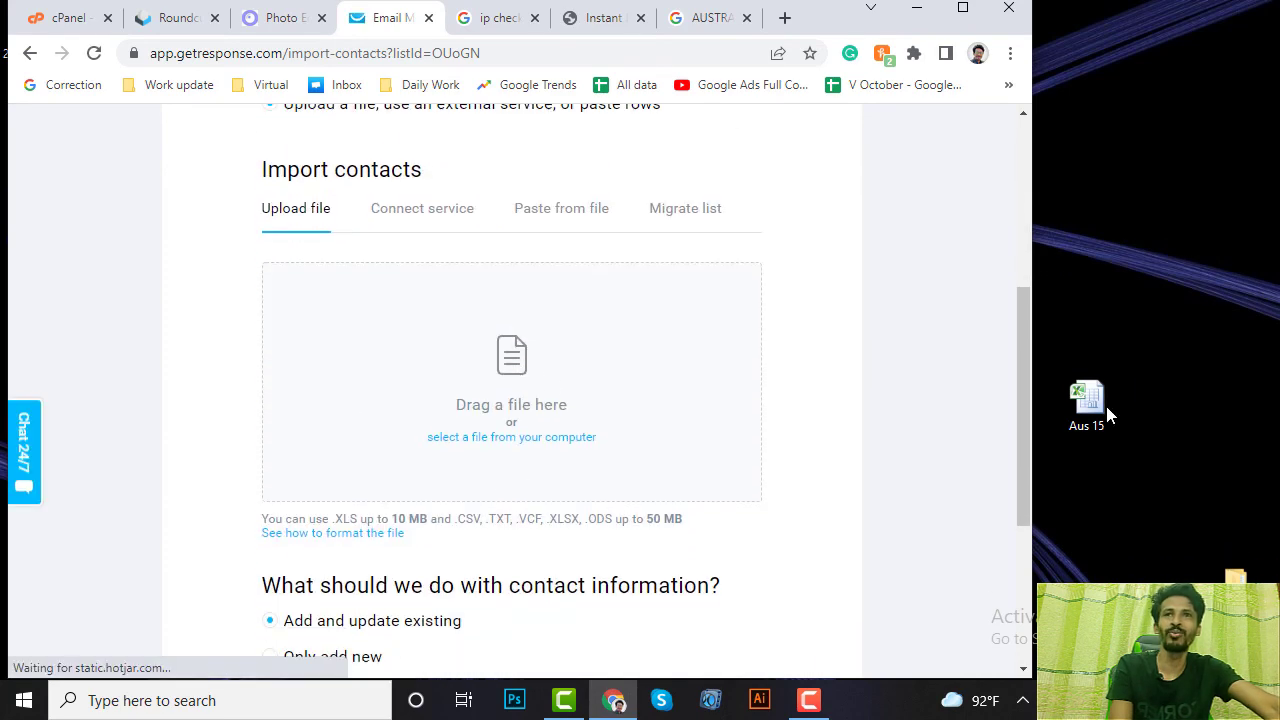
left_click_drag(1108, 416, 519, 403)
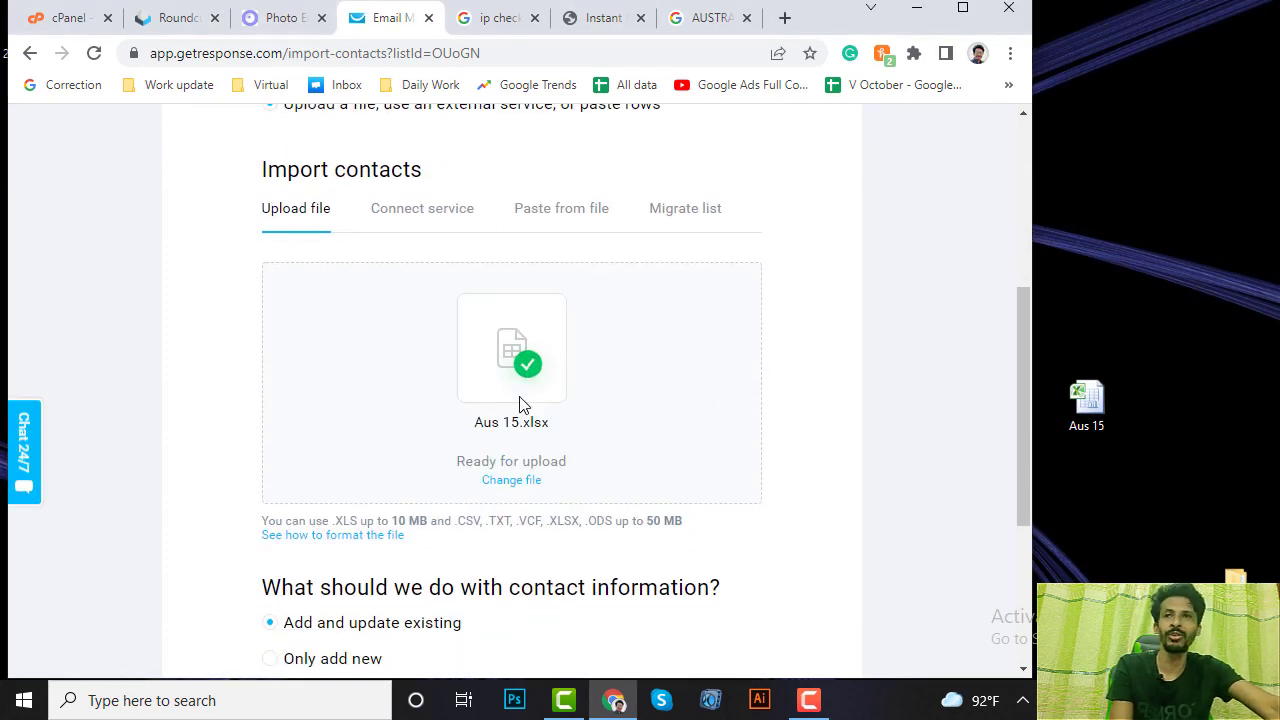
Import the file's e-mail addresses into the Aus 15 list, keeping Add and update existing, and dismiss the import notice.
scroll(522, 410, "down", 3)
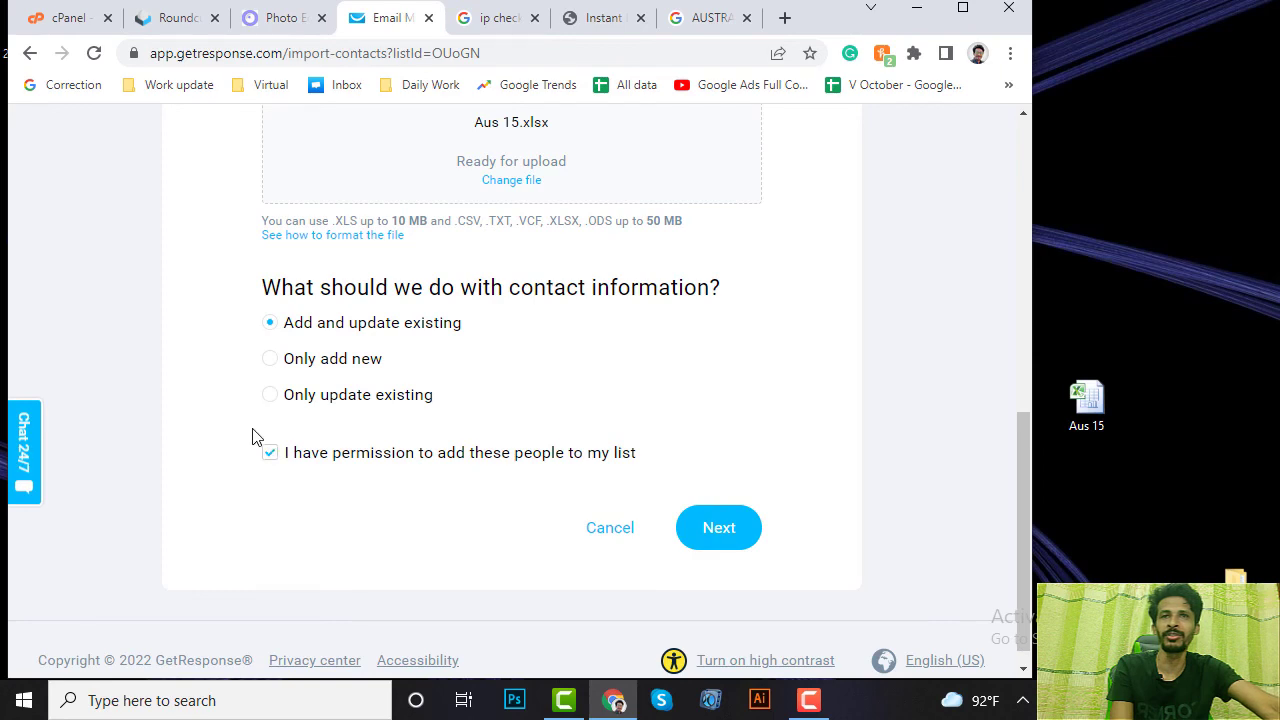
left_click(745, 527)
left_click(962, 8)
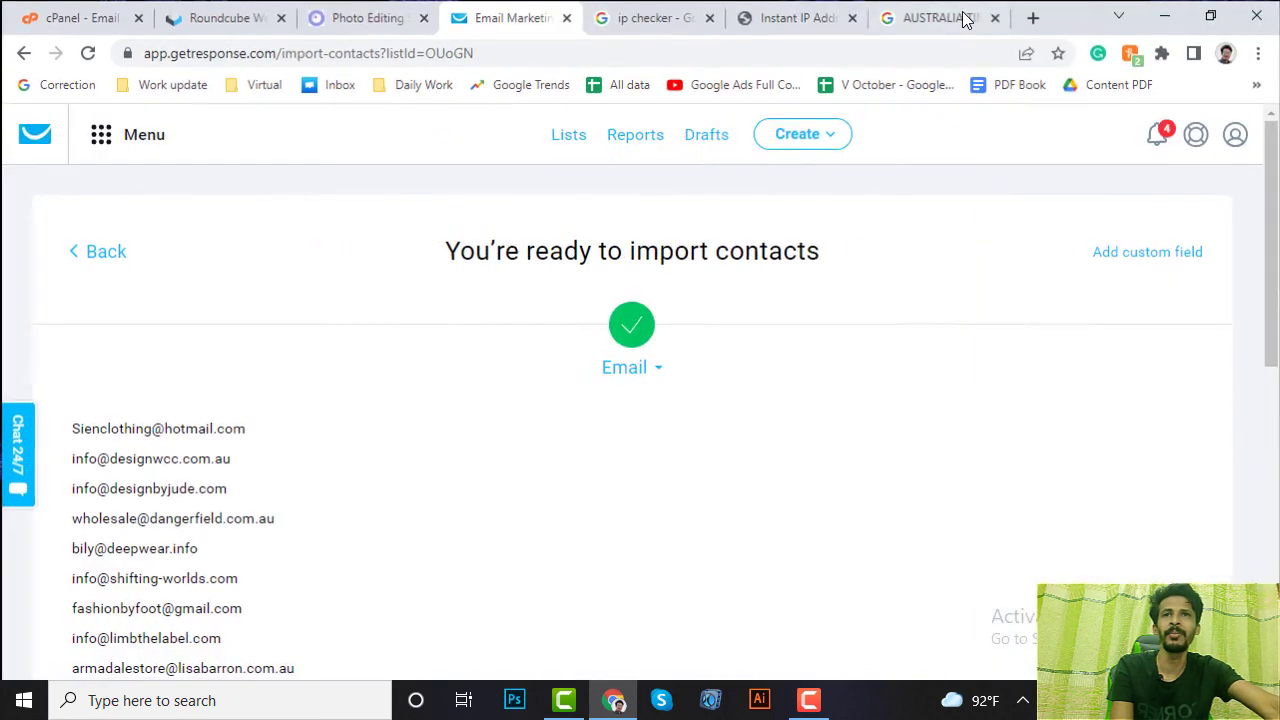
scroll(459, 467, "down", 7)
left_click(660, 507)
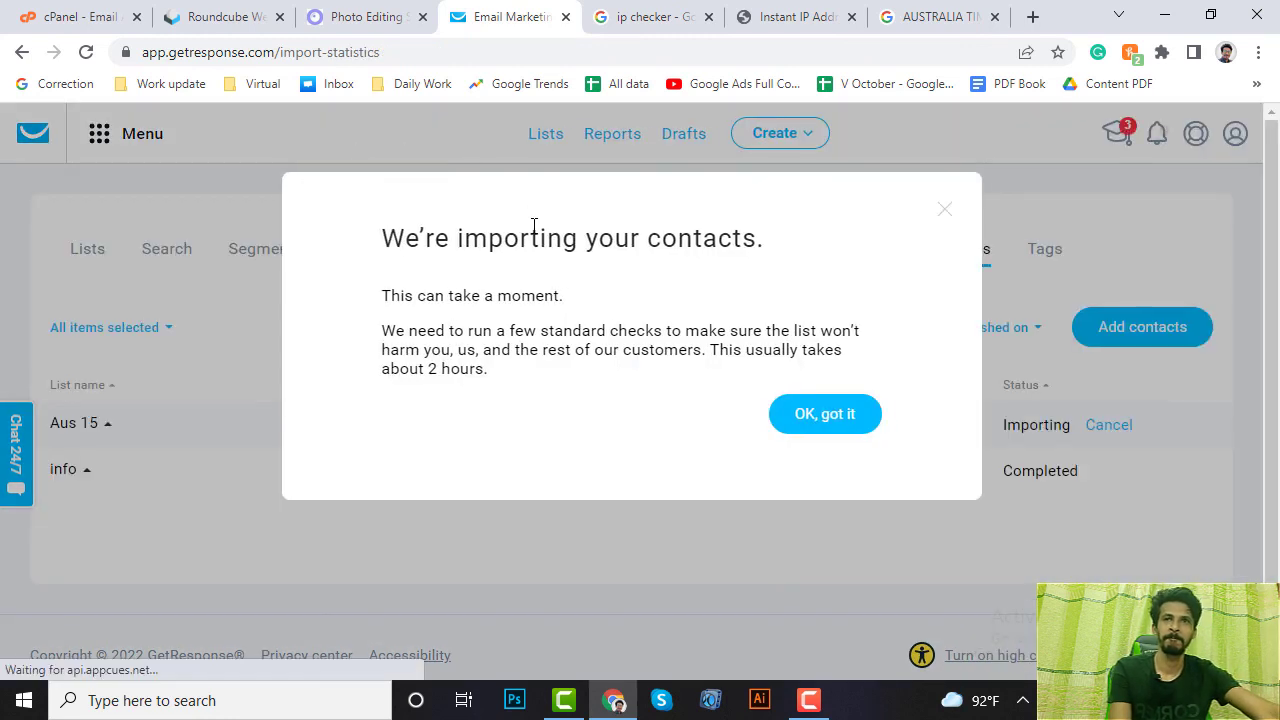
left_click(846, 423)
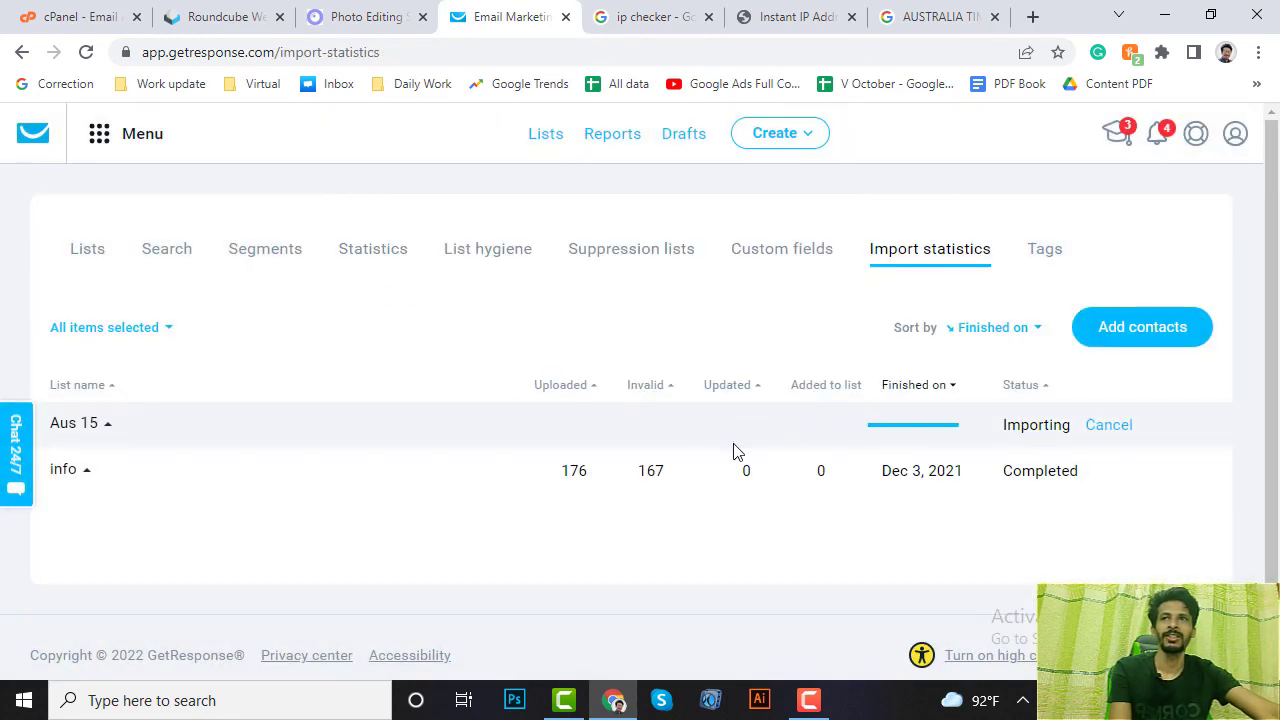
Go to the Email marketing newsletters and reuse the sent Ntherland 110 newsletter as a new message.
left_click(99, 137)
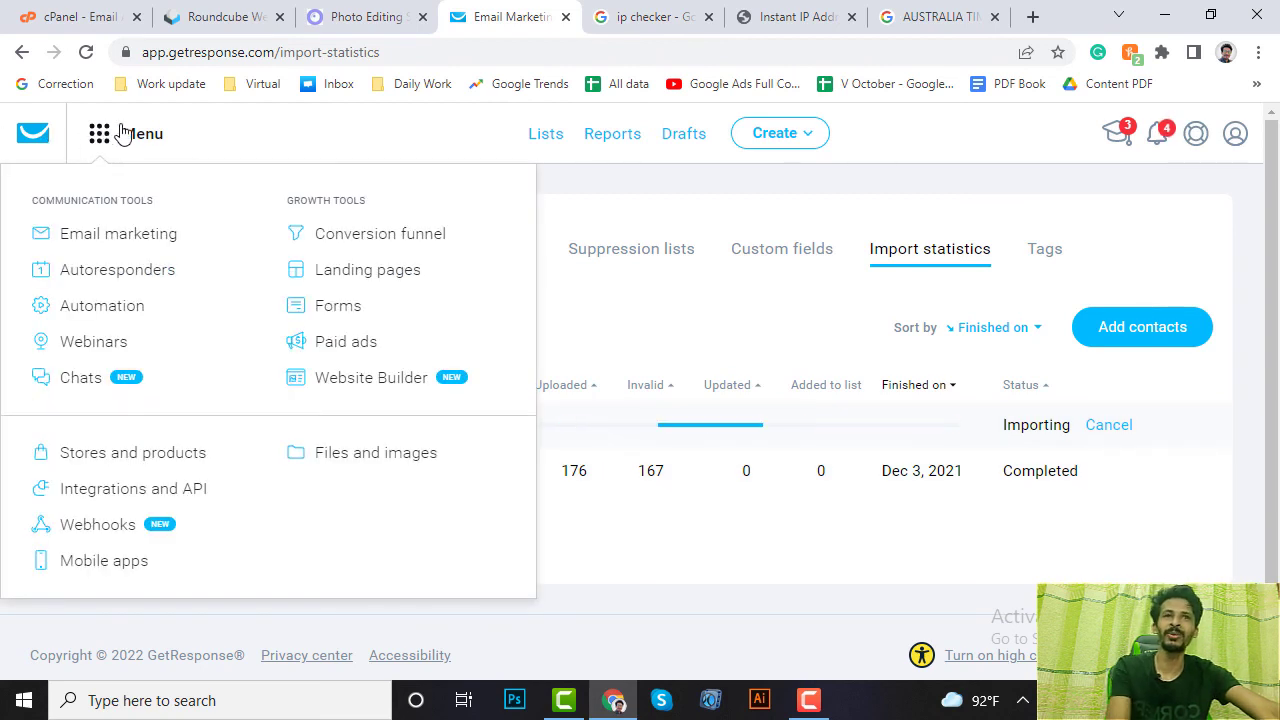
left_click(114, 240)
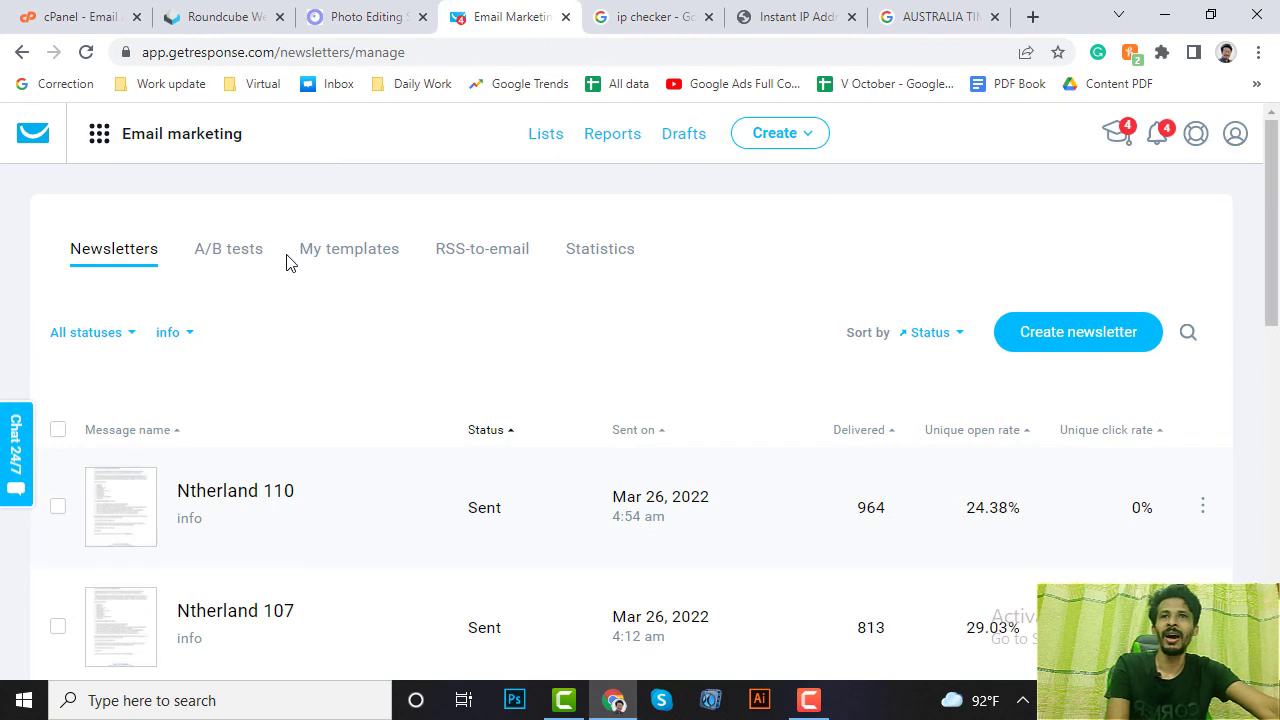
scroll(286, 270, "down", 1)
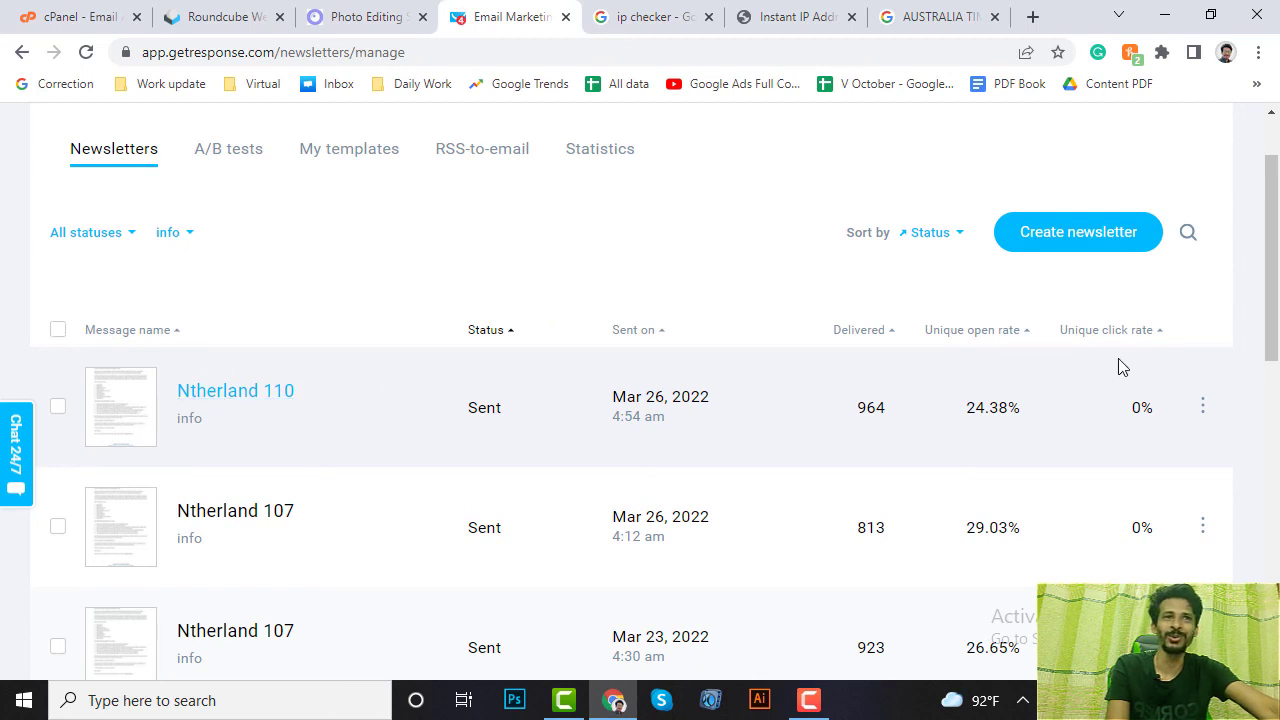
left_click(1201, 407)
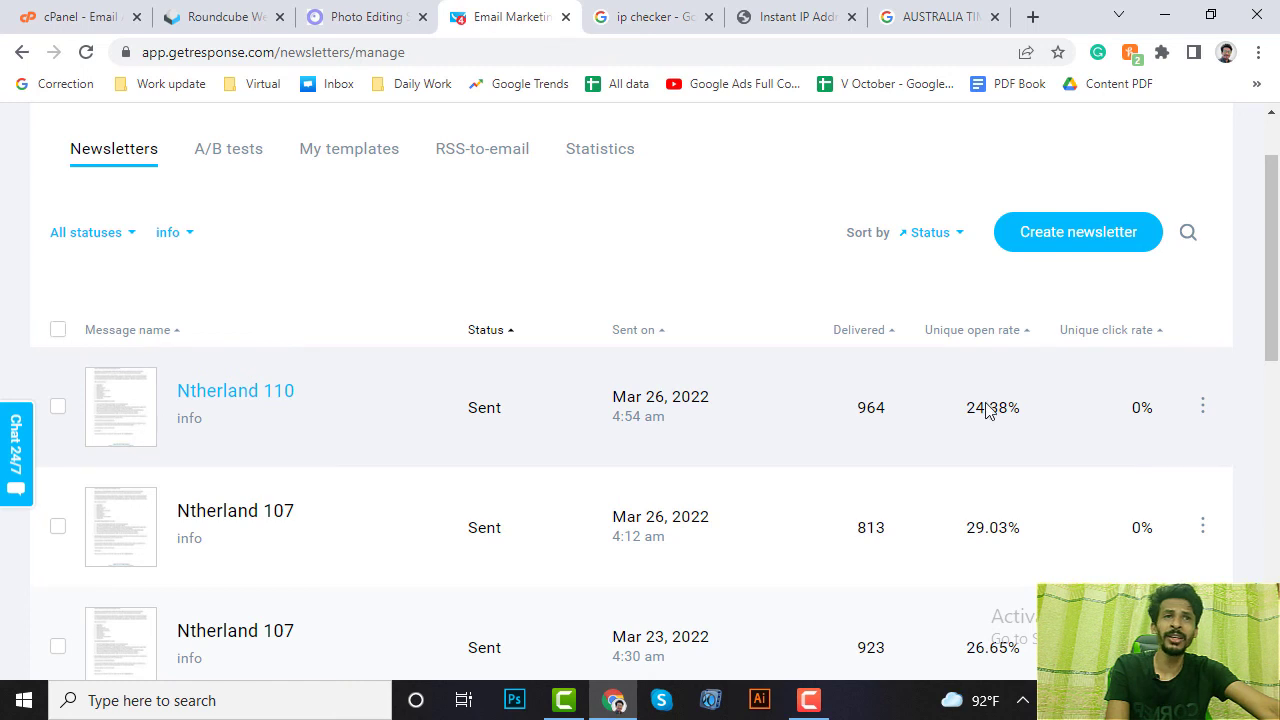
left_click(1203, 407)
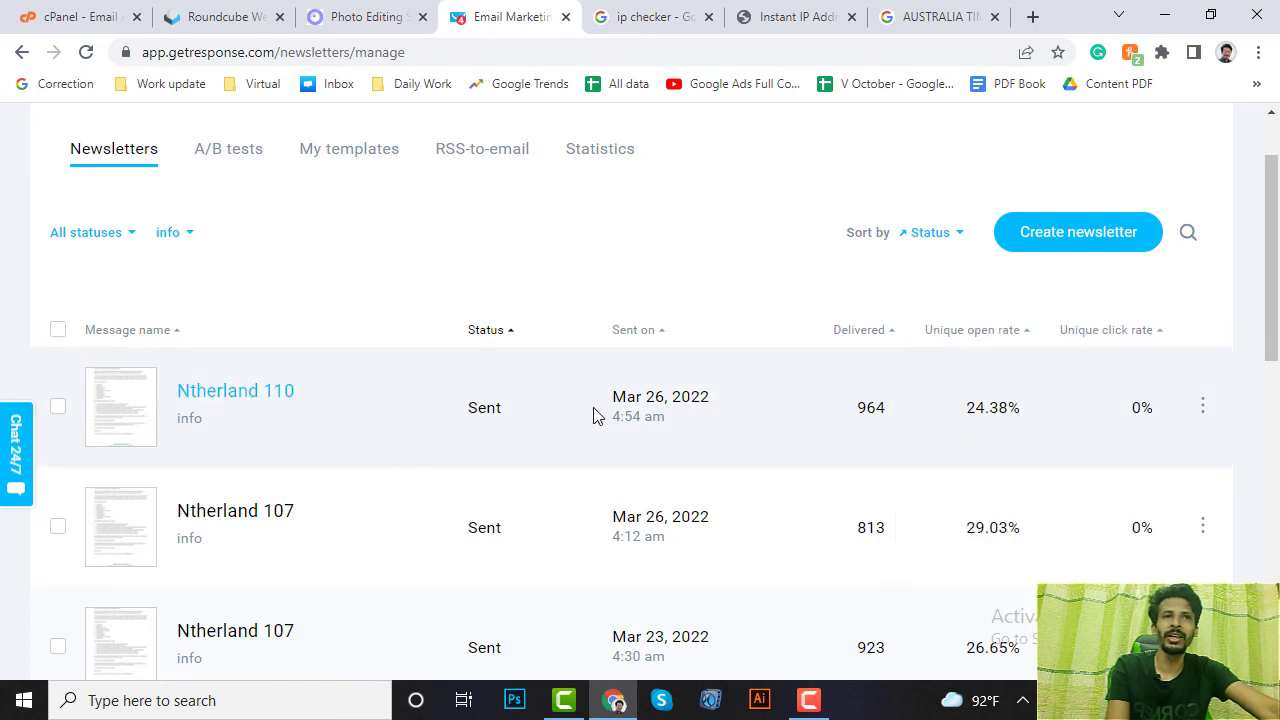
left_click(1203, 407)
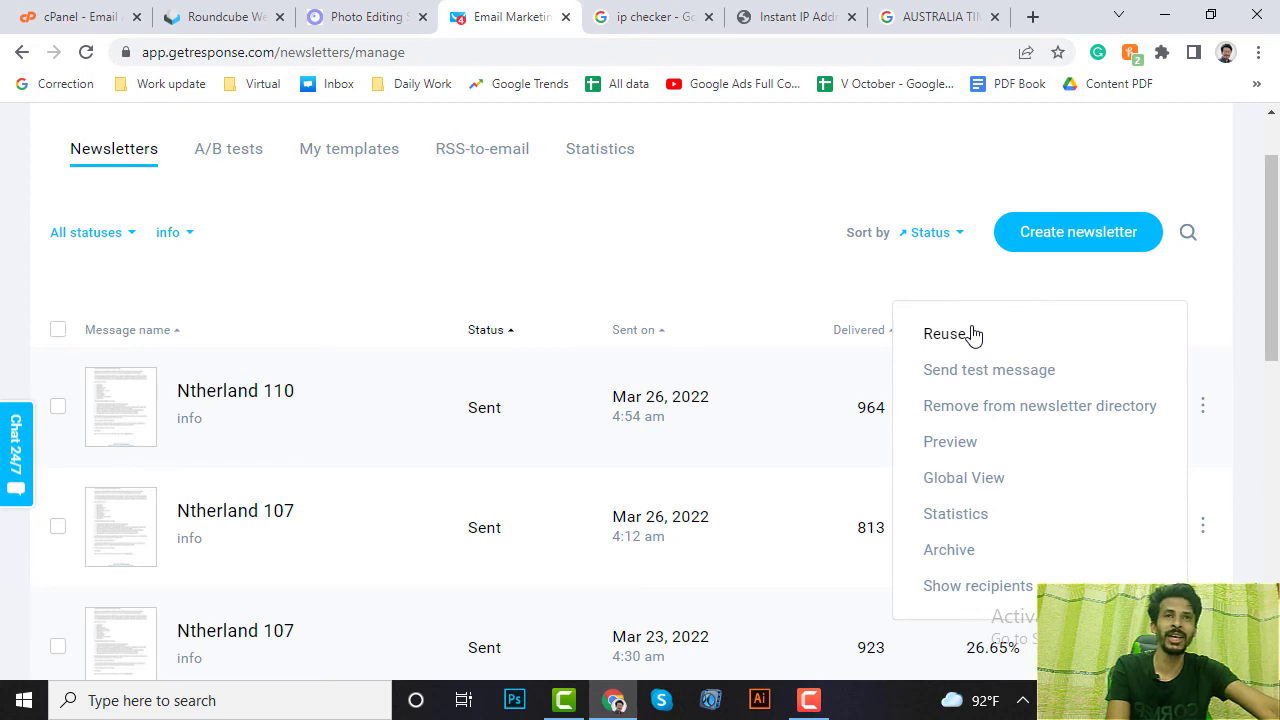
left_click(945, 334)
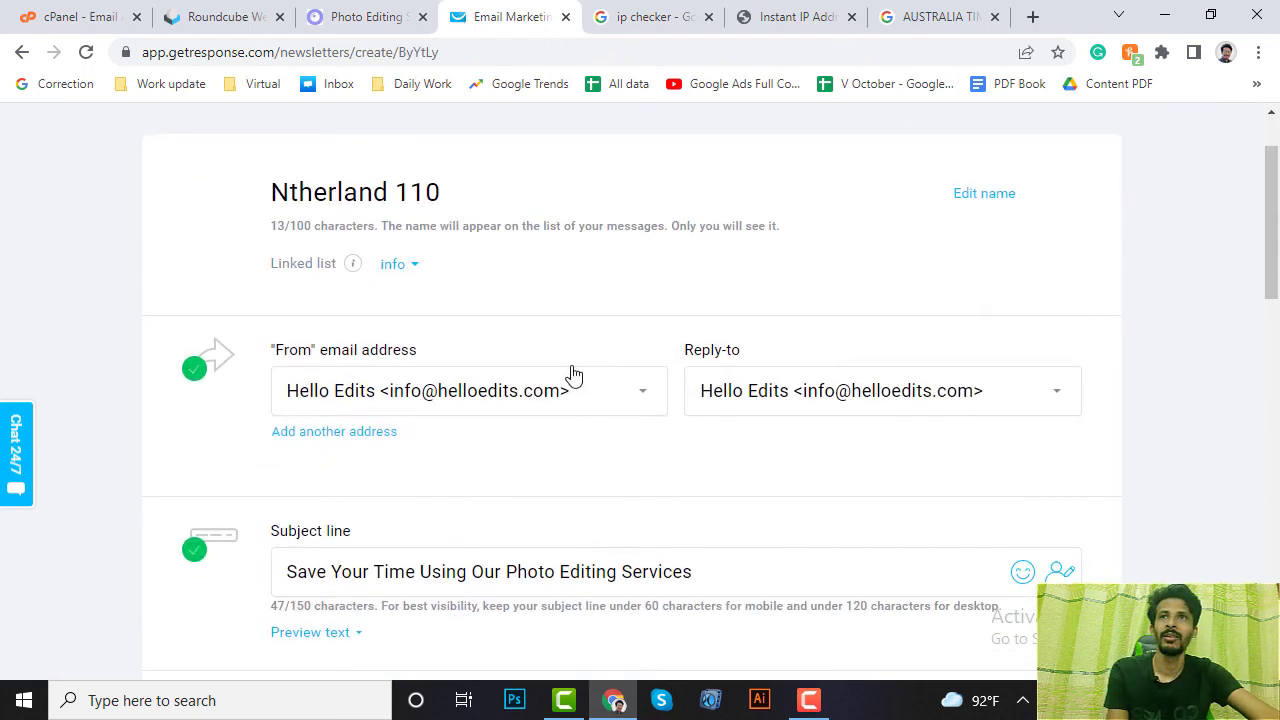
Rename the reused newsletter as Aus 15.
left_click(975, 195)
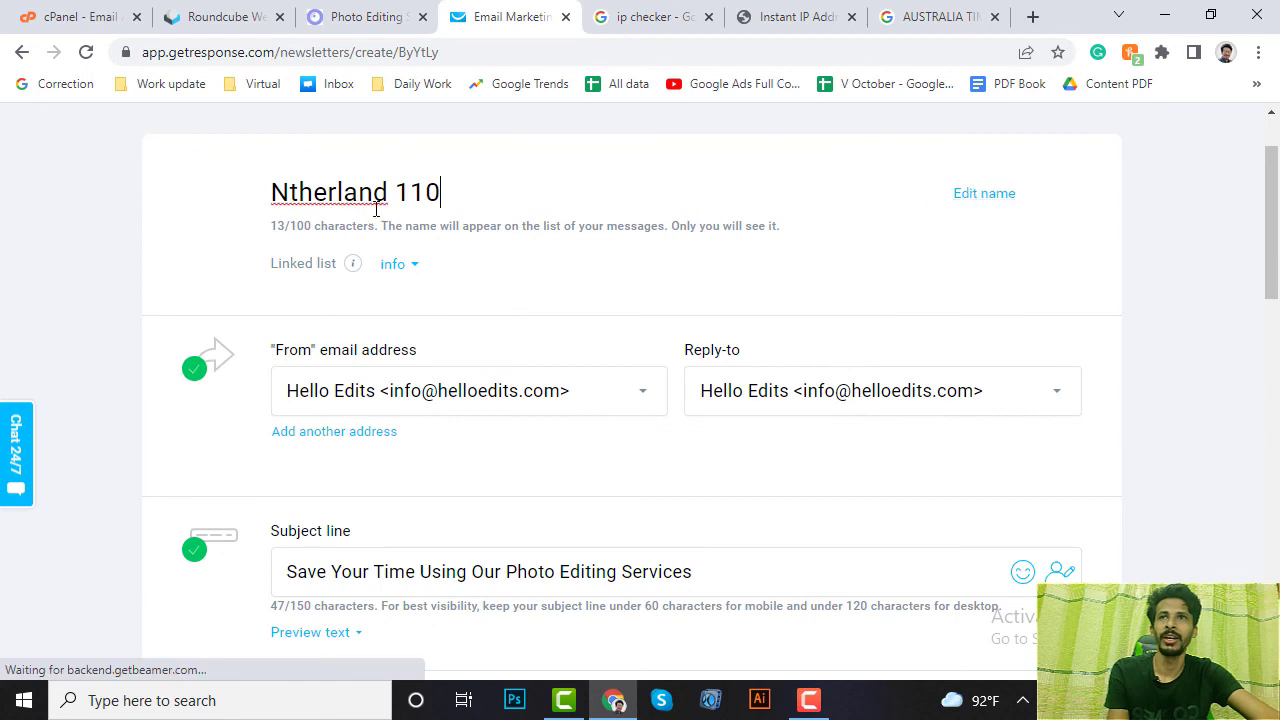
key("ctrl+a")
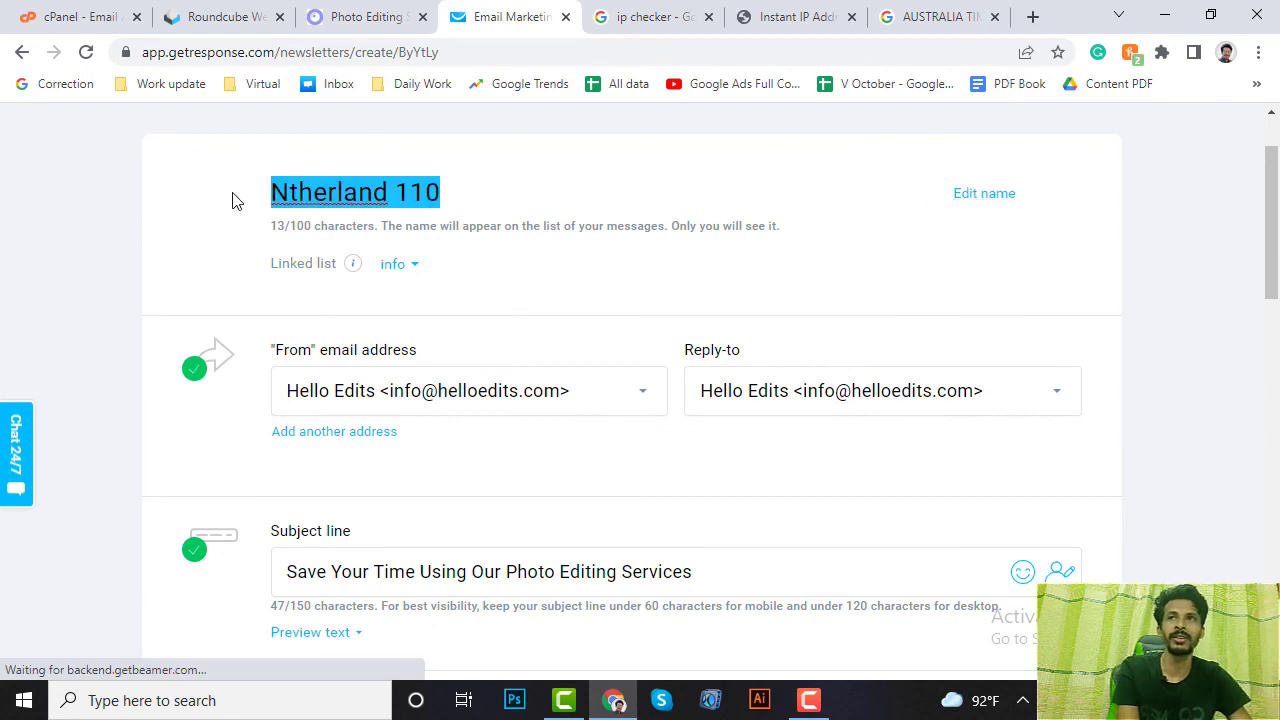
type("Aus 13")
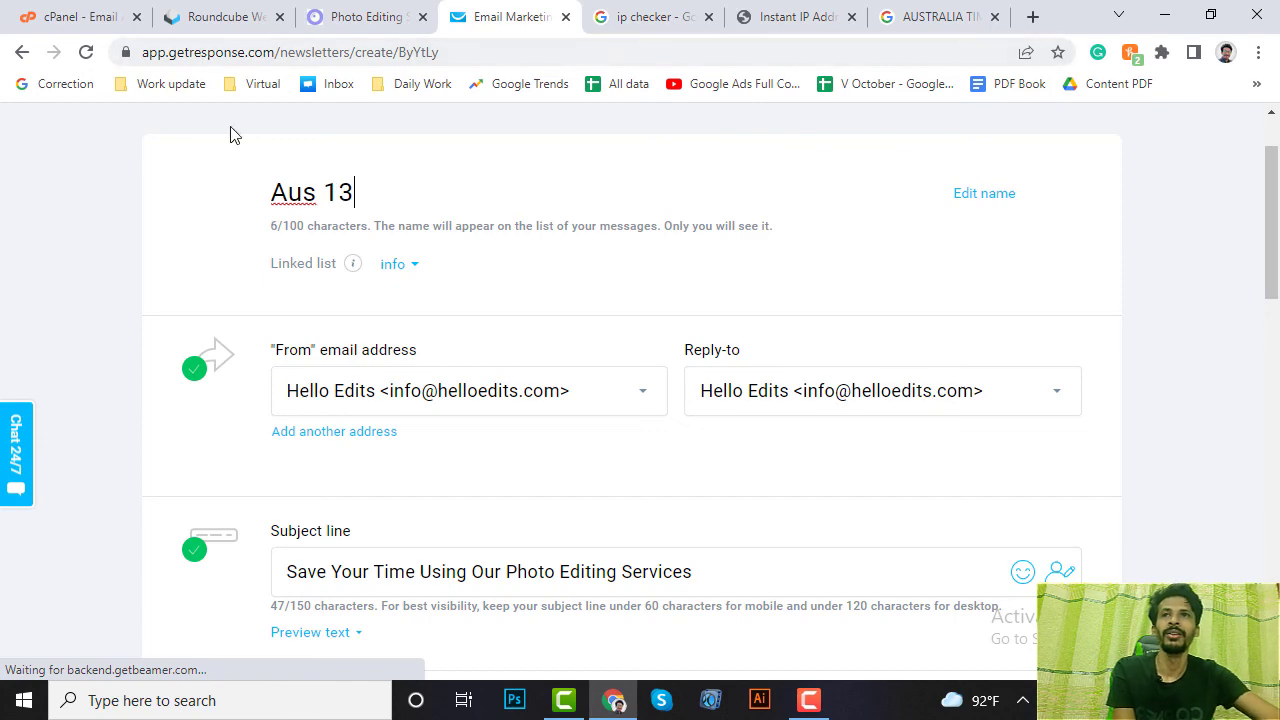
Add the Aus 15 list as the newsletter's recipients.
scroll(638, 289, "down", 3)
left_click(960, 425)
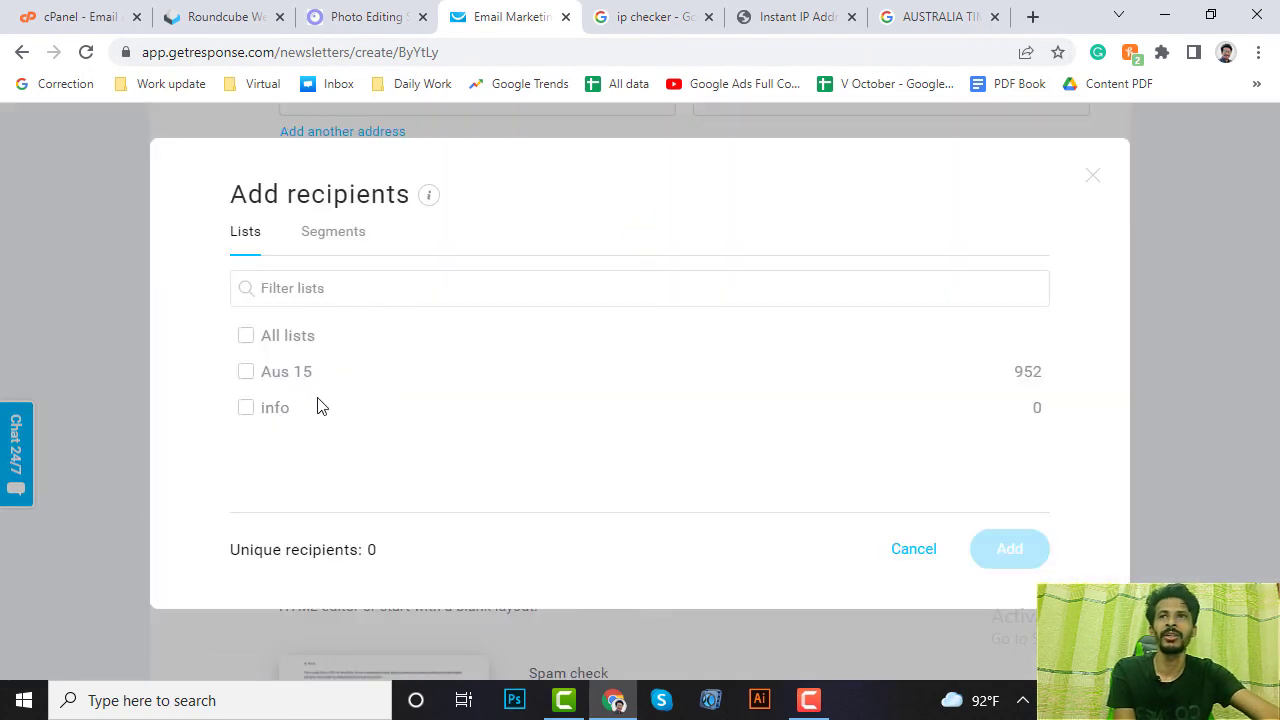
left_click(245, 372)
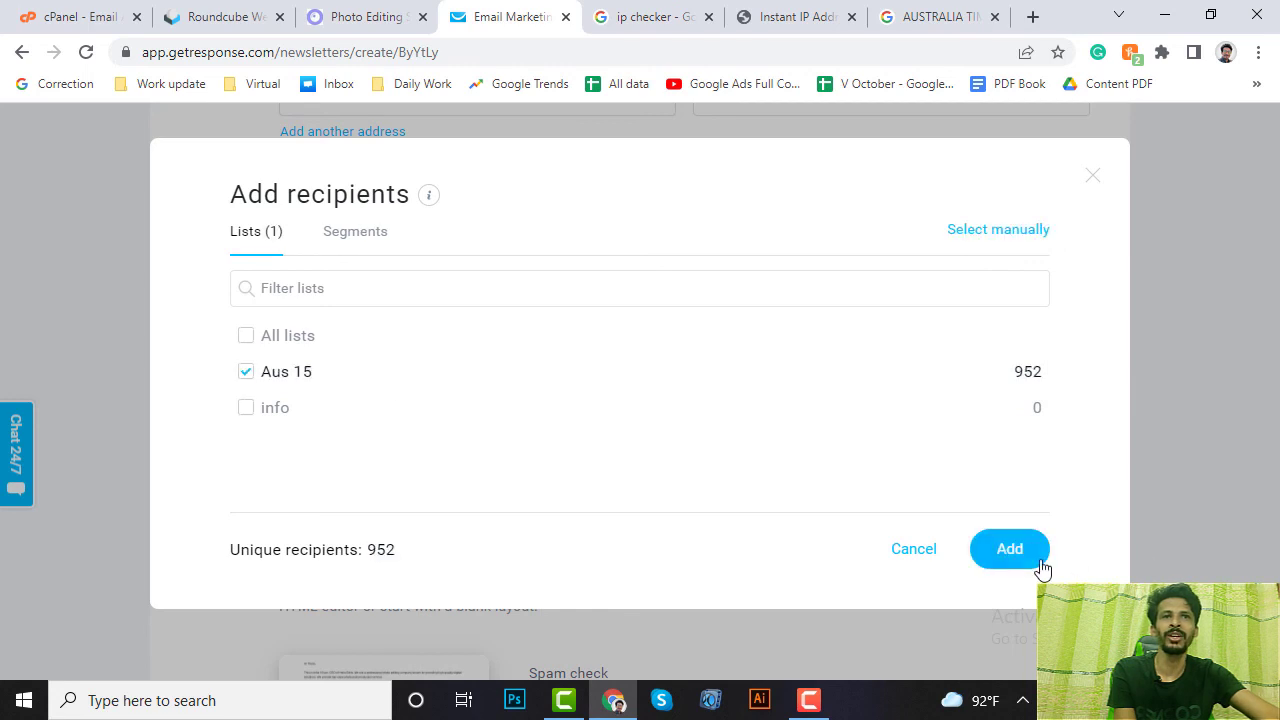
left_click(1030, 555)
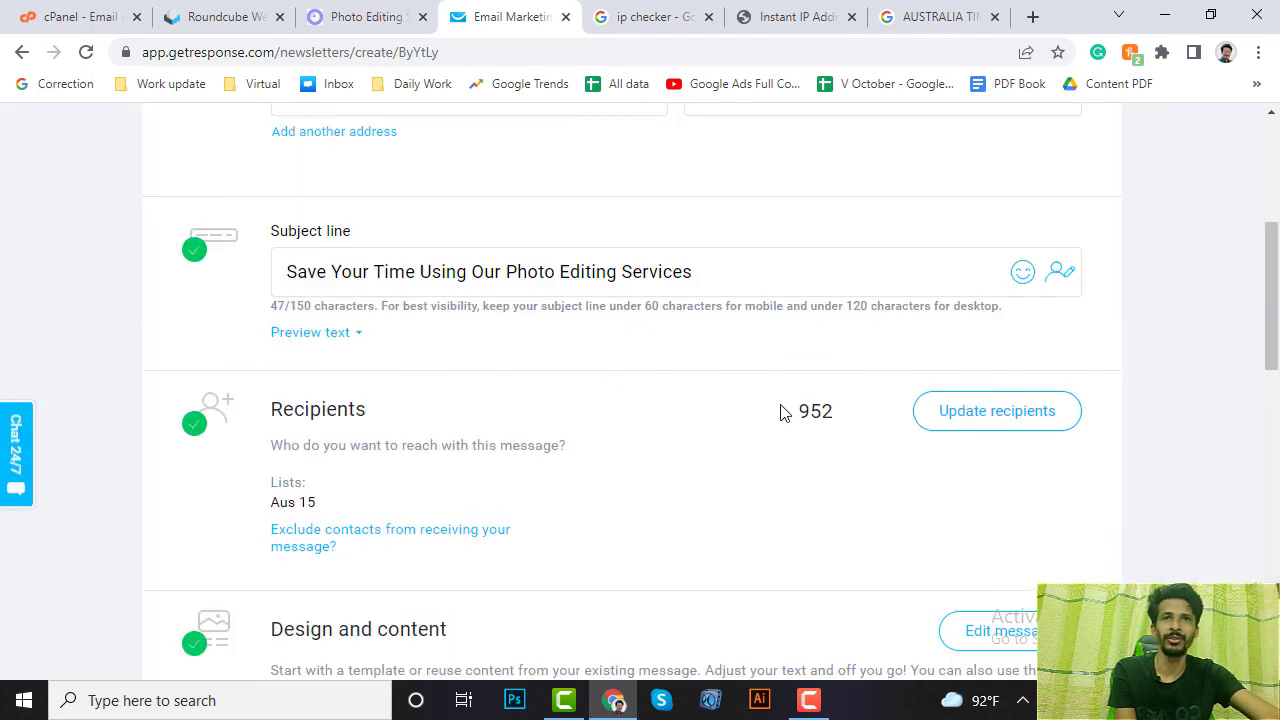
Review the newsletter's sender, content and tracking settings, and send the message with the Send immediately option.
left_click_drag(785, 413, 734, 420)
scroll(430, 355, "up", 3)
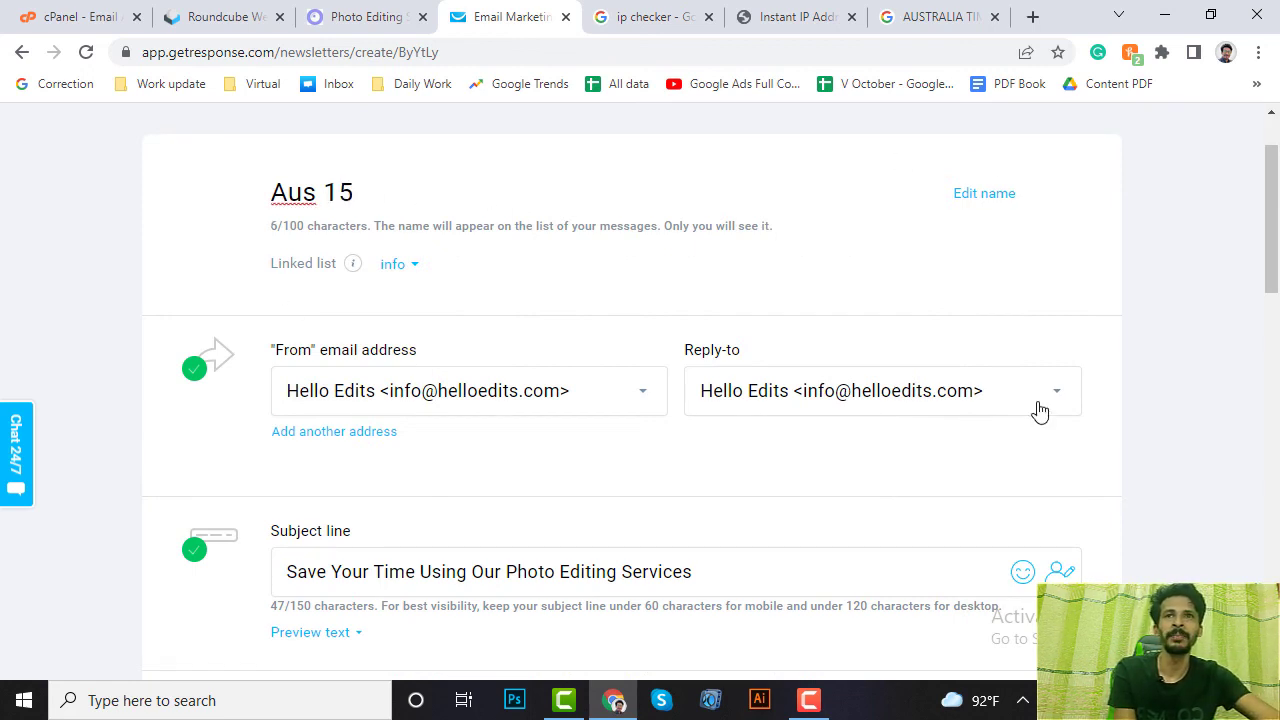
left_click(1155, 445)
scroll(532, 425, "down", 7)
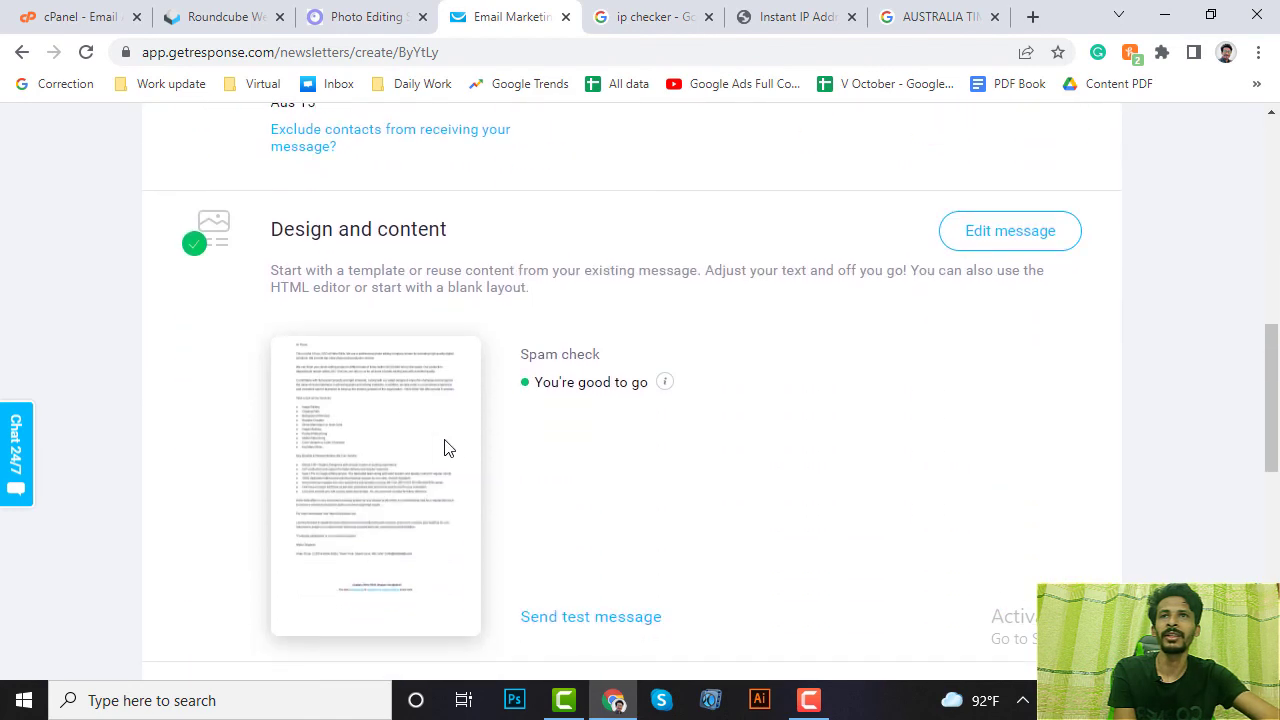
scroll(380, 457, "down", 2)
scroll(566, 417, "down", 5)
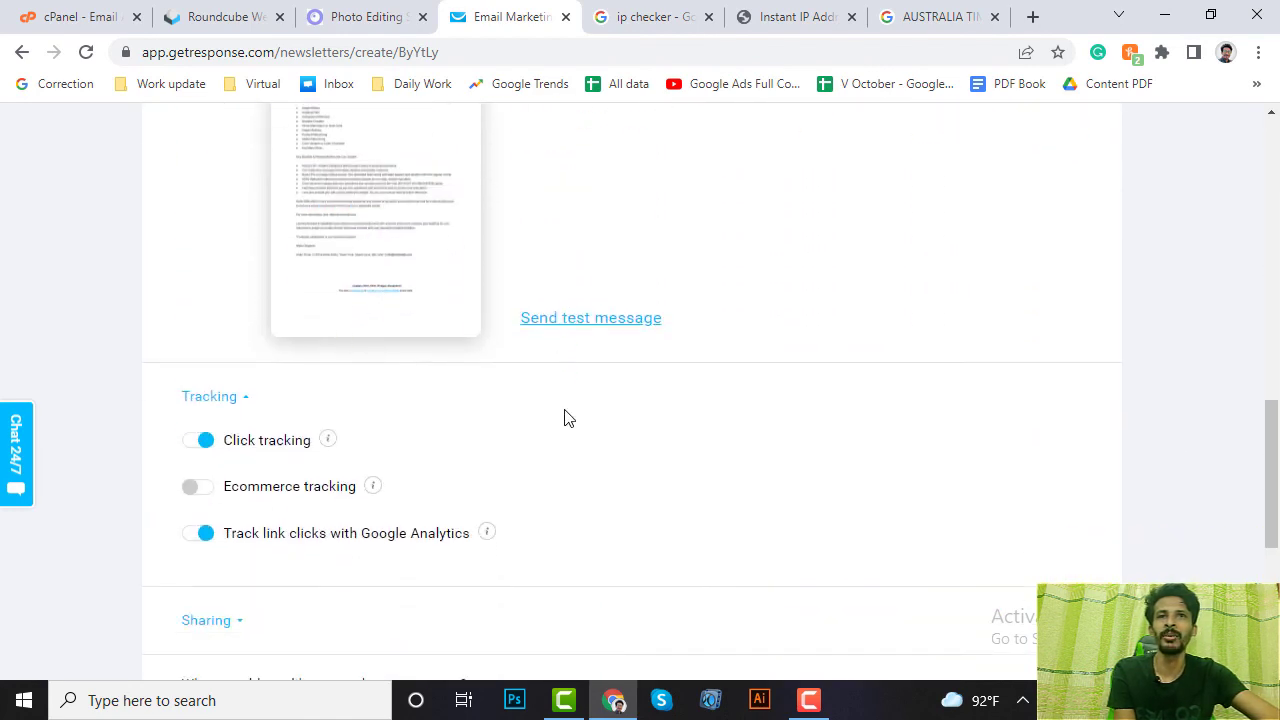
scroll(660, 396, "up", 13)
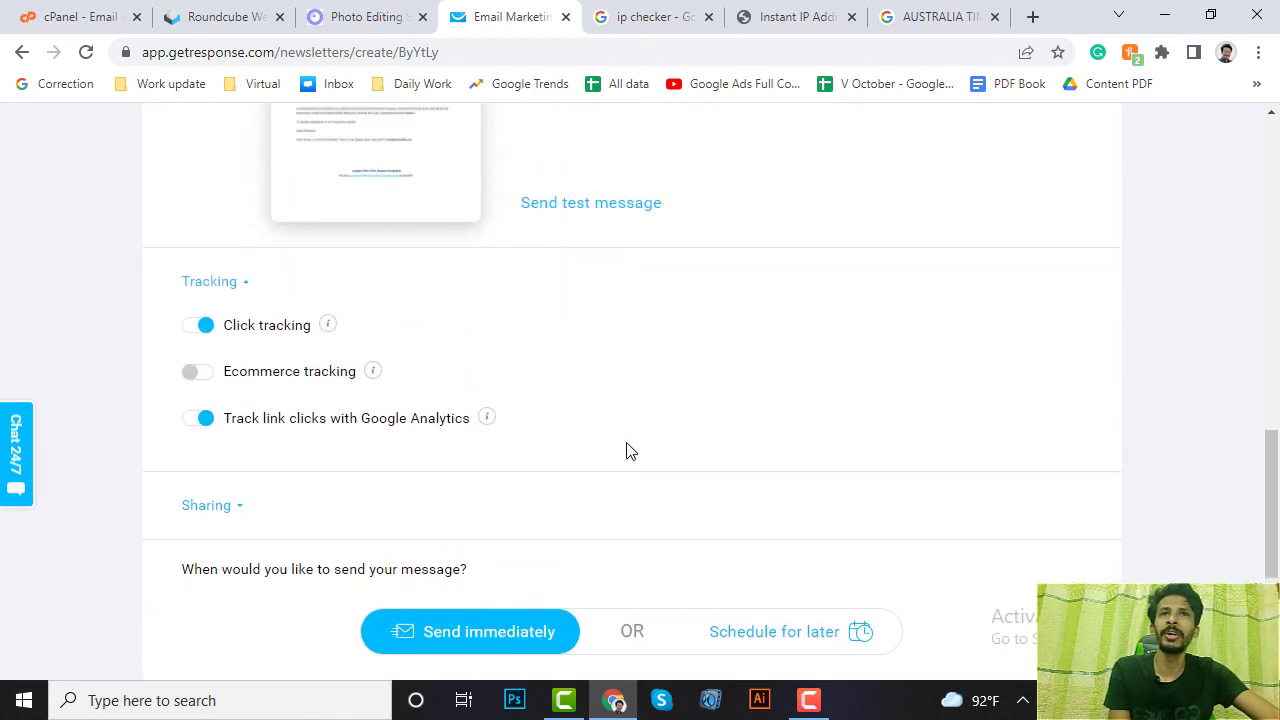
scroll(625, 440, "down", 13)
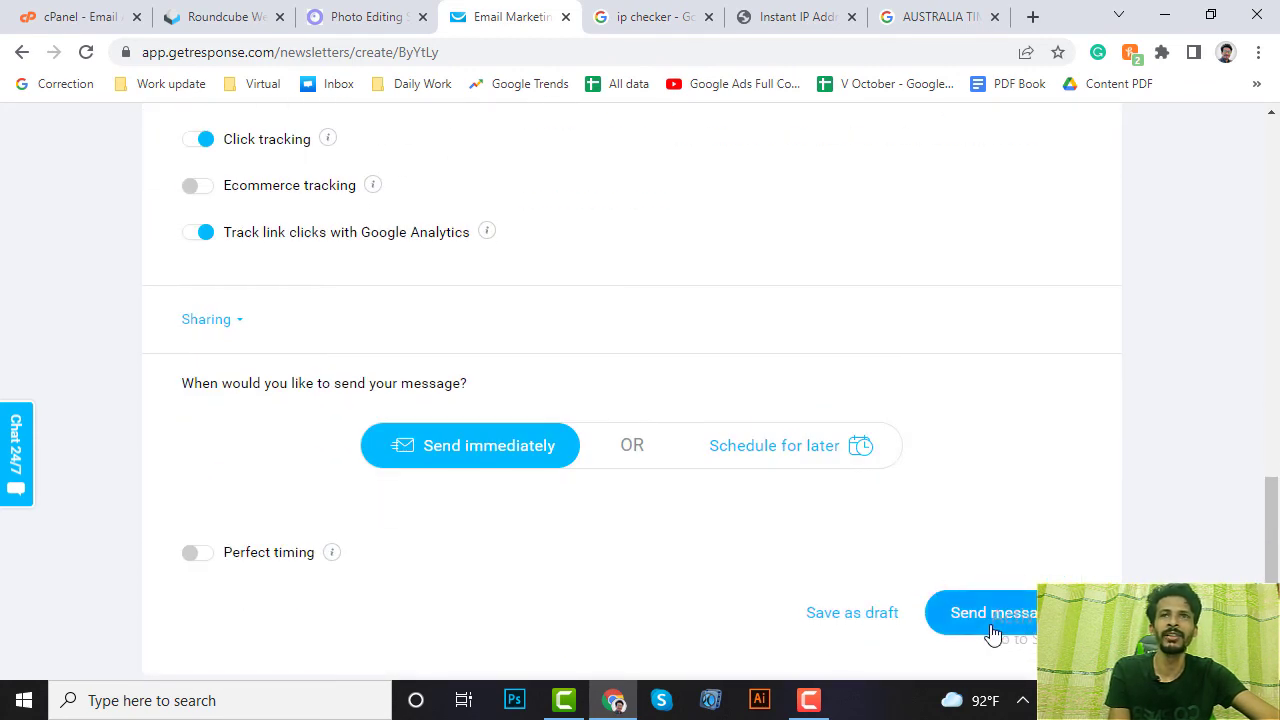
left_click(945, 616)
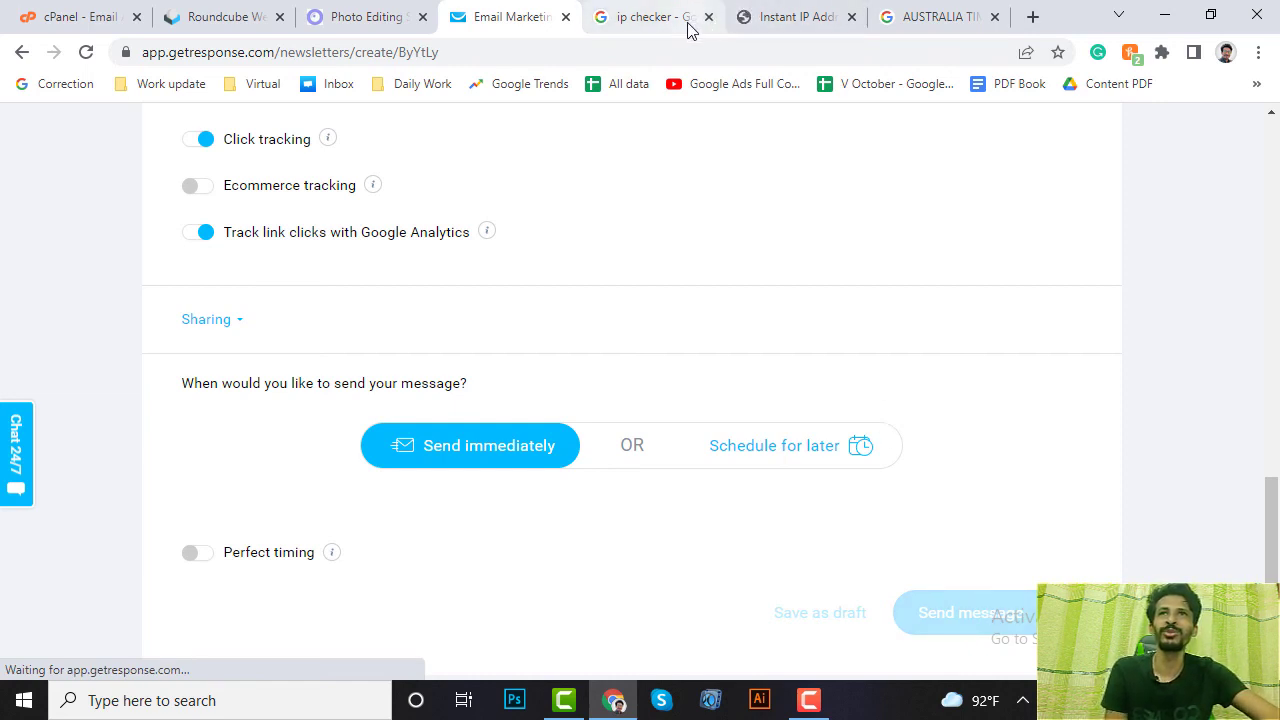
Place the GetResponse tab after the other browser tabs, then reload the Hello Edits website and look over its home page.
left_click_drag(510, 17, 960, 22)
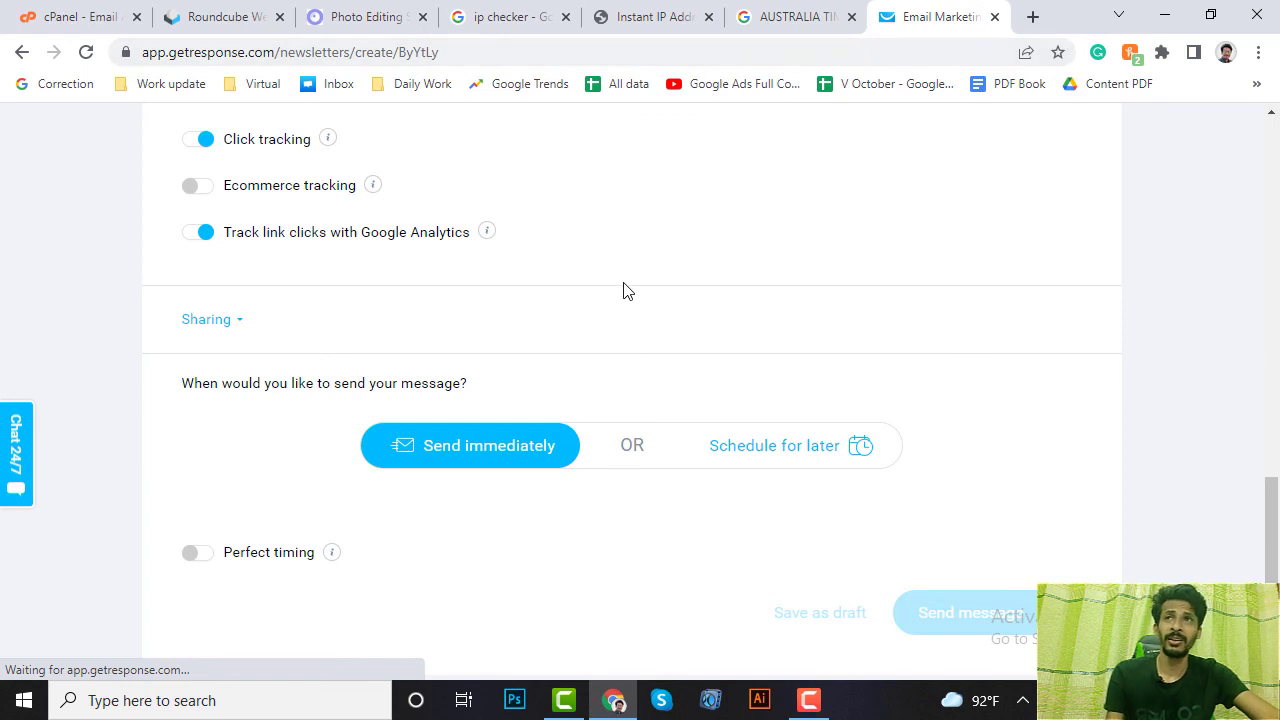
left_click(365, 17)
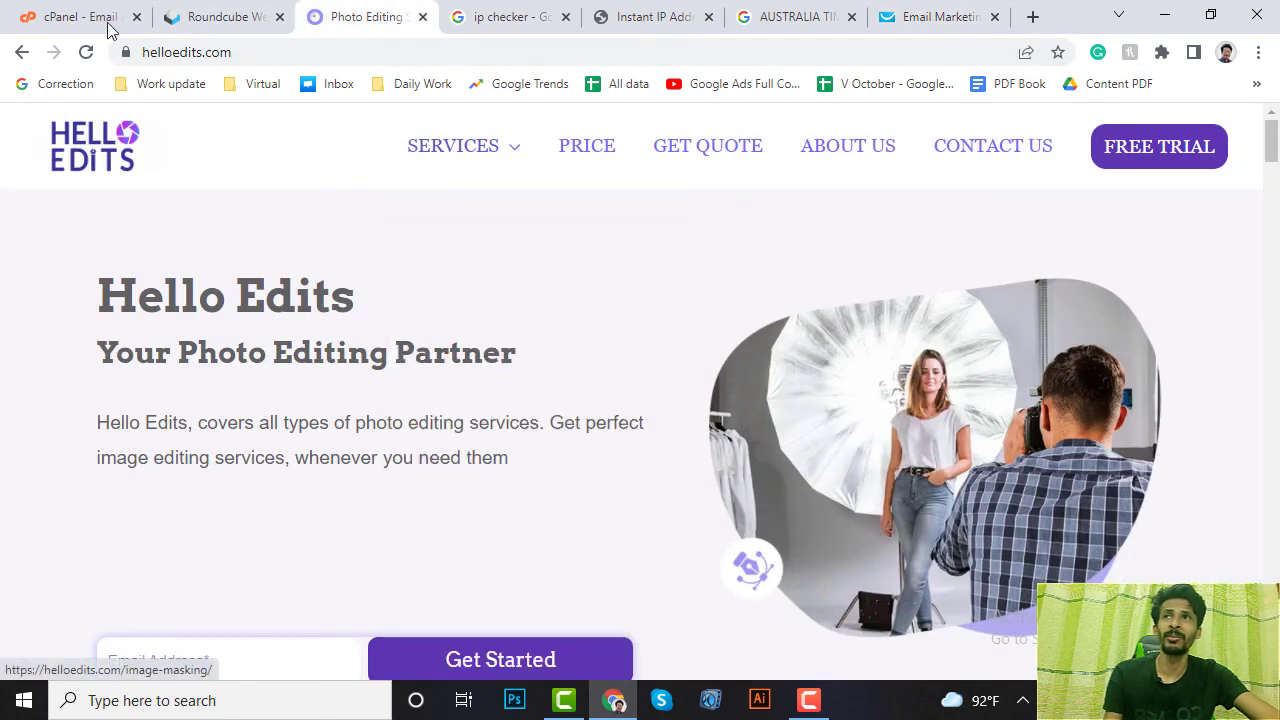
left_click(88, 54)
mouse_move(560, 208)
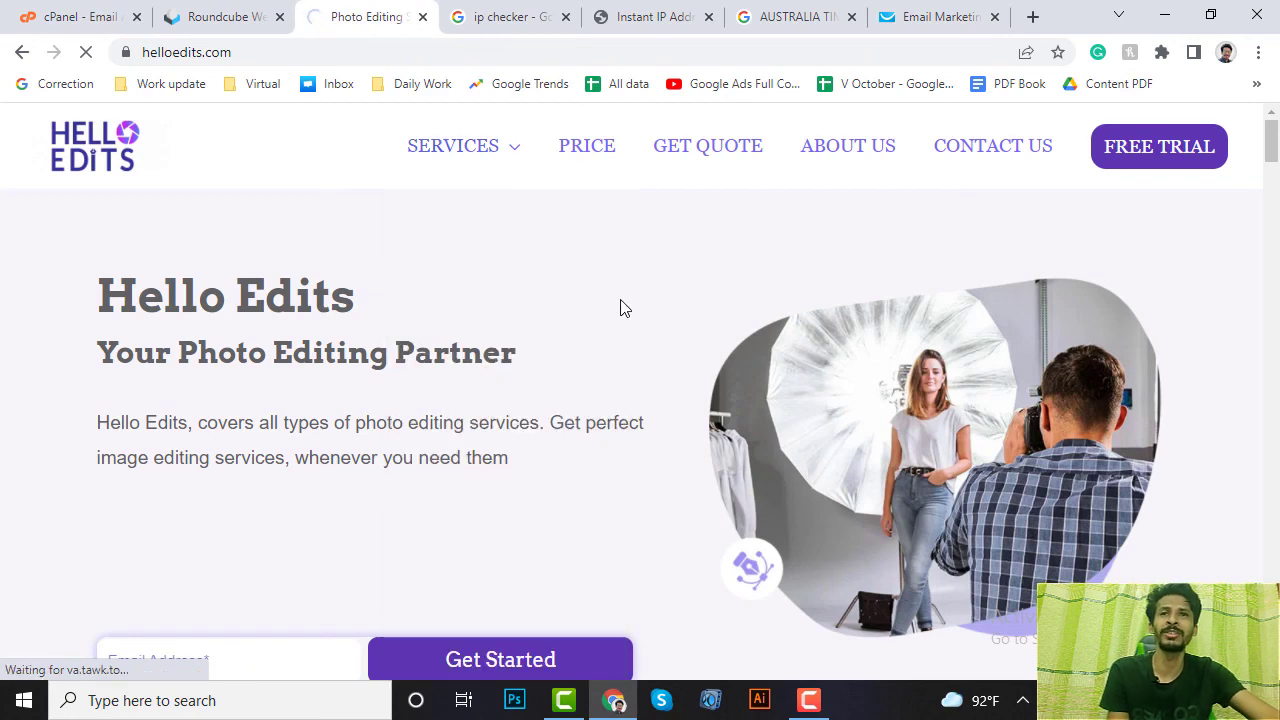
scroll(620, 308, "down", 5)
scroll(620, 308, "up", 5)
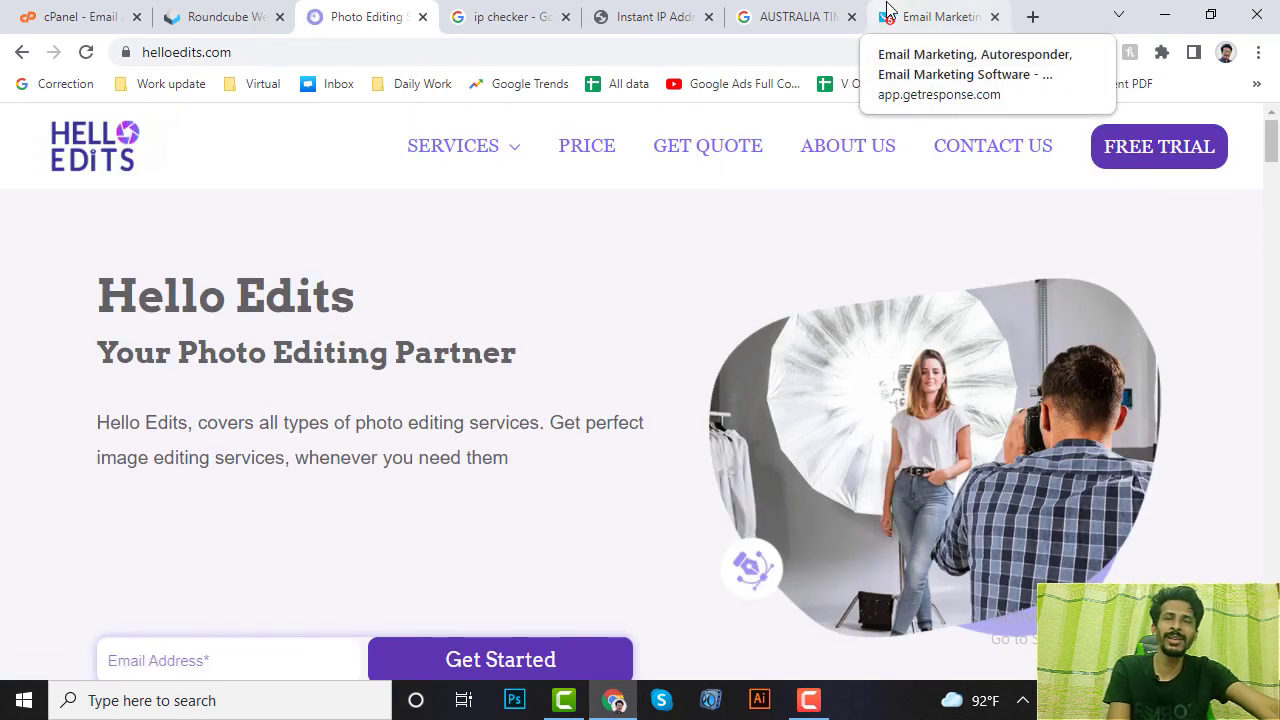
Return to GetResponse and review the send confirmation page with its message preview and follow-up options.
left_click(886, 2)
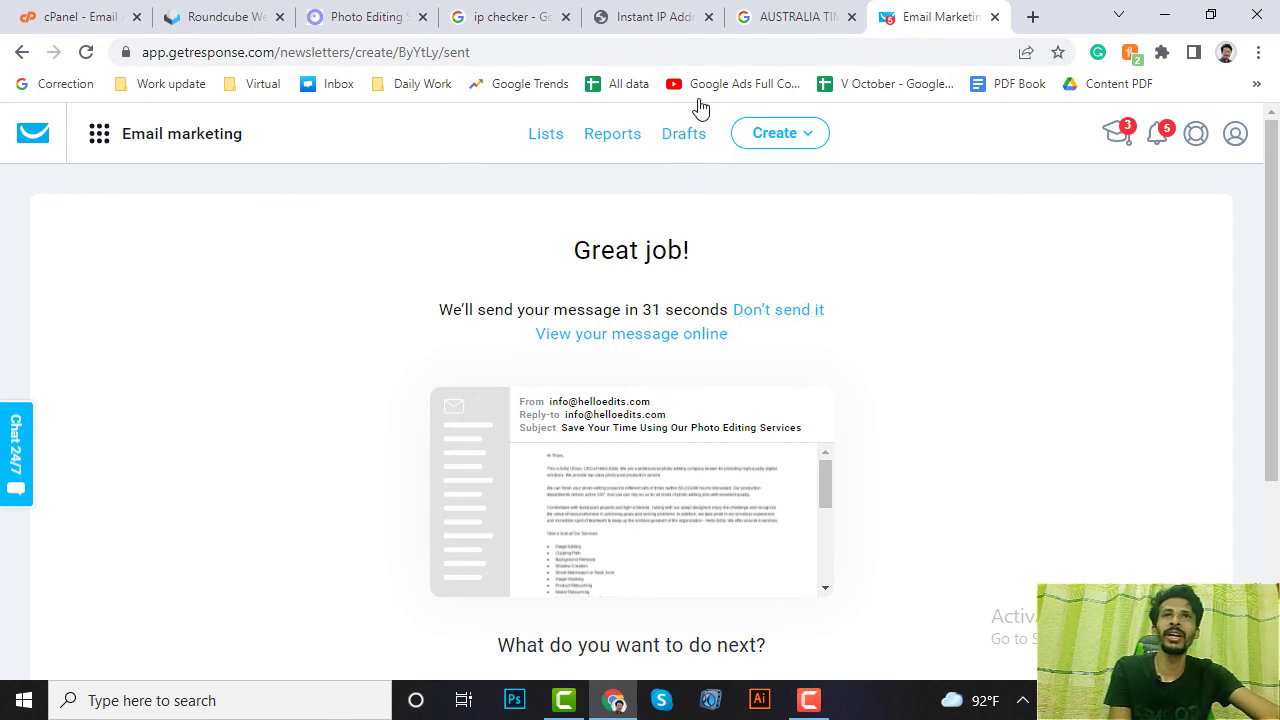
scroll(635, 330, "down", 1)
scroll(634, 331, "down", 1)
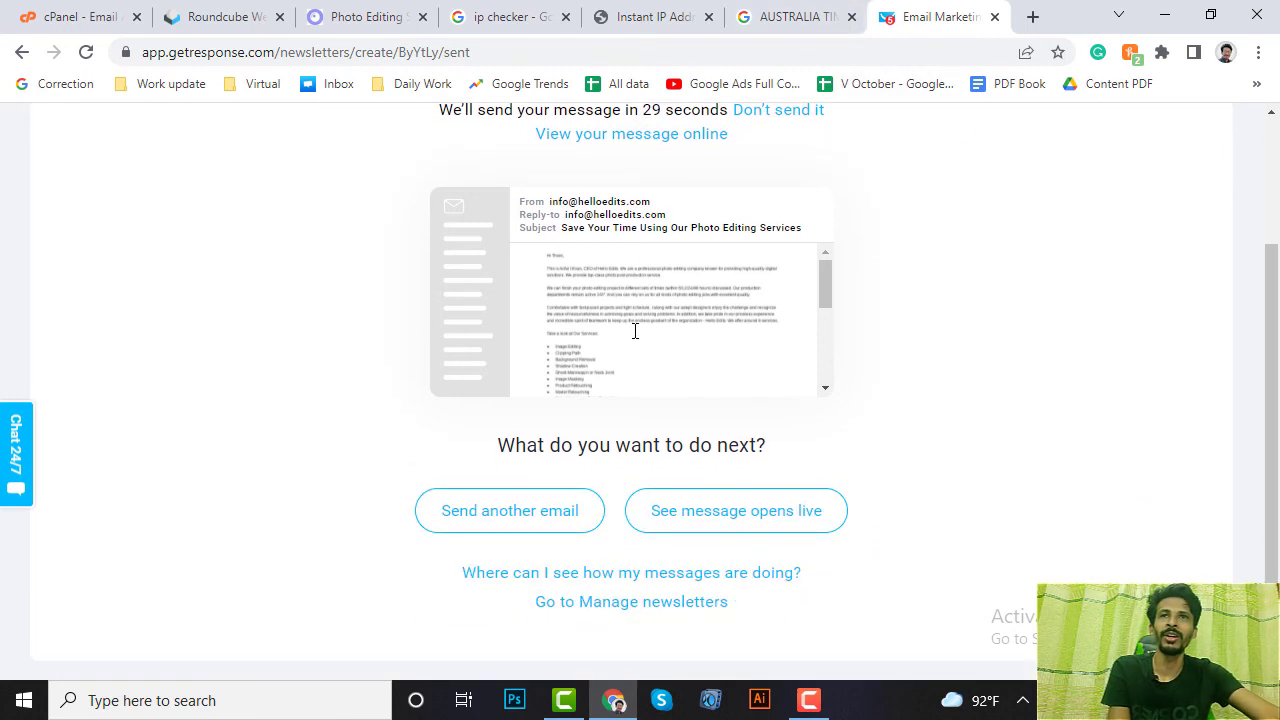
scroll(634, 331, "up", 2)
scroll(634, 338, "down", 2)
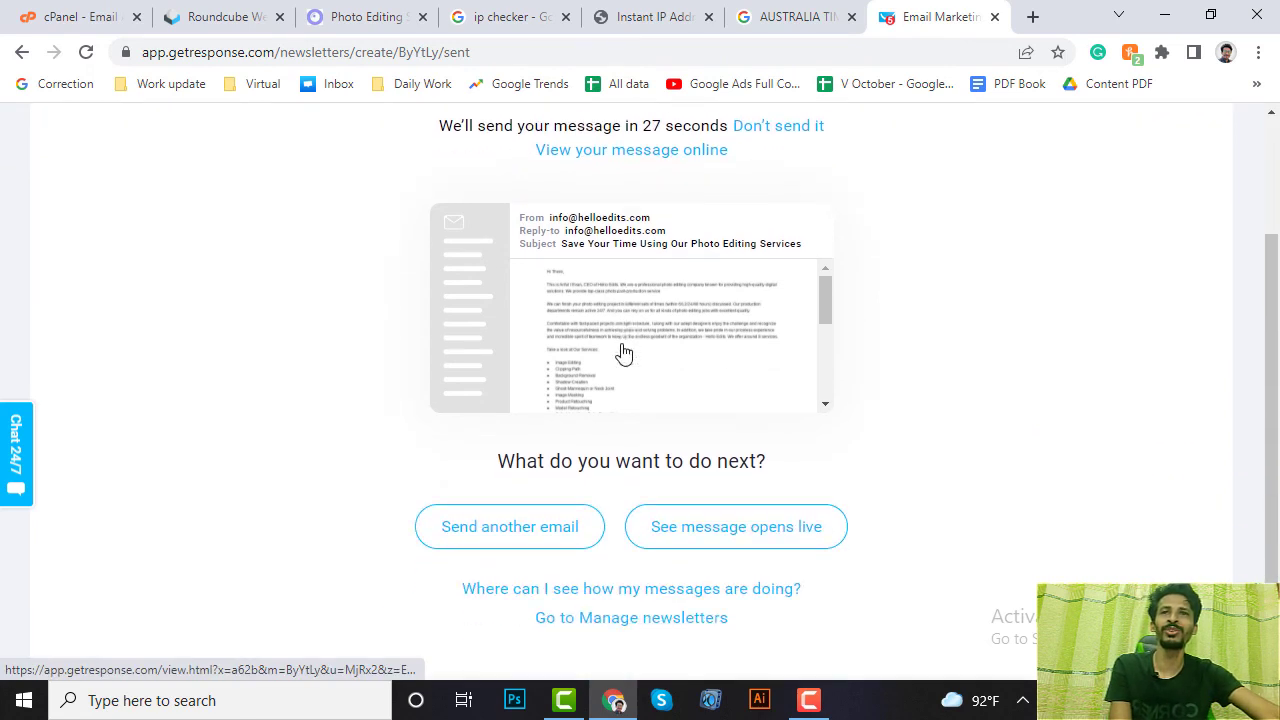
scroll(623, 355, "up", 1)
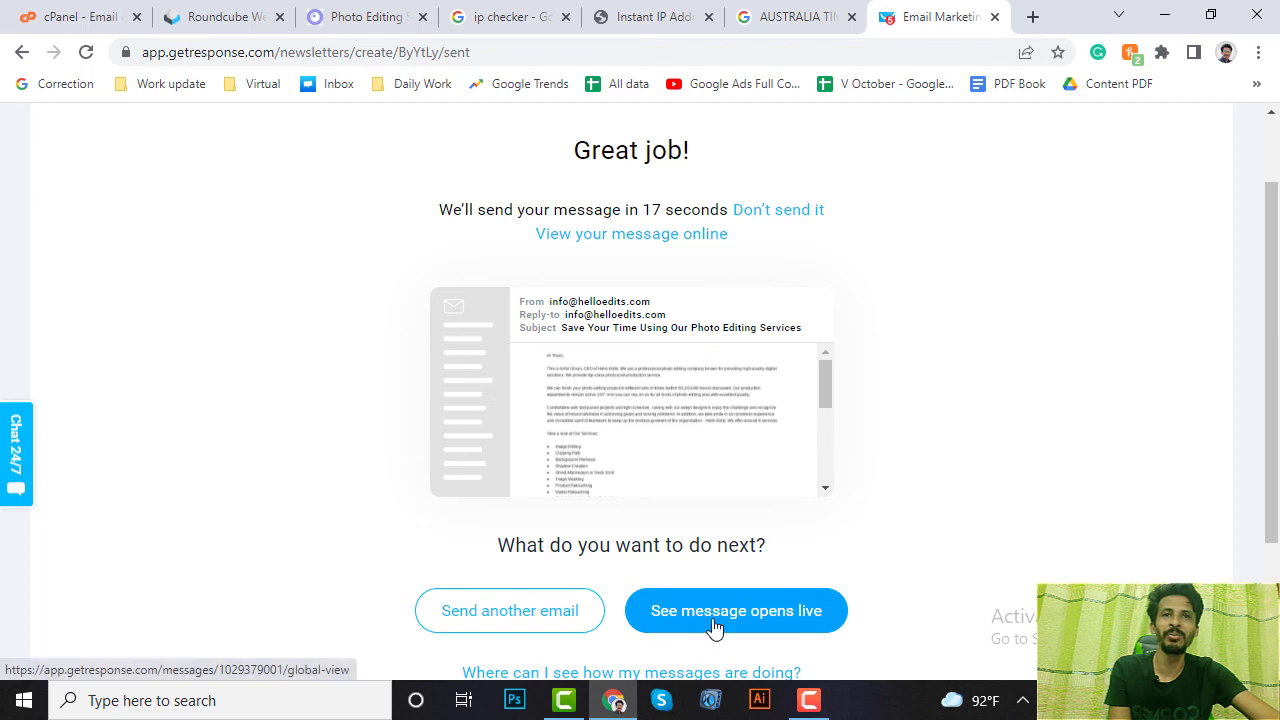
Open the live view of message opens for Aus 15 and examine Australia on the Real-time Activity map.
left_click(790, 610)
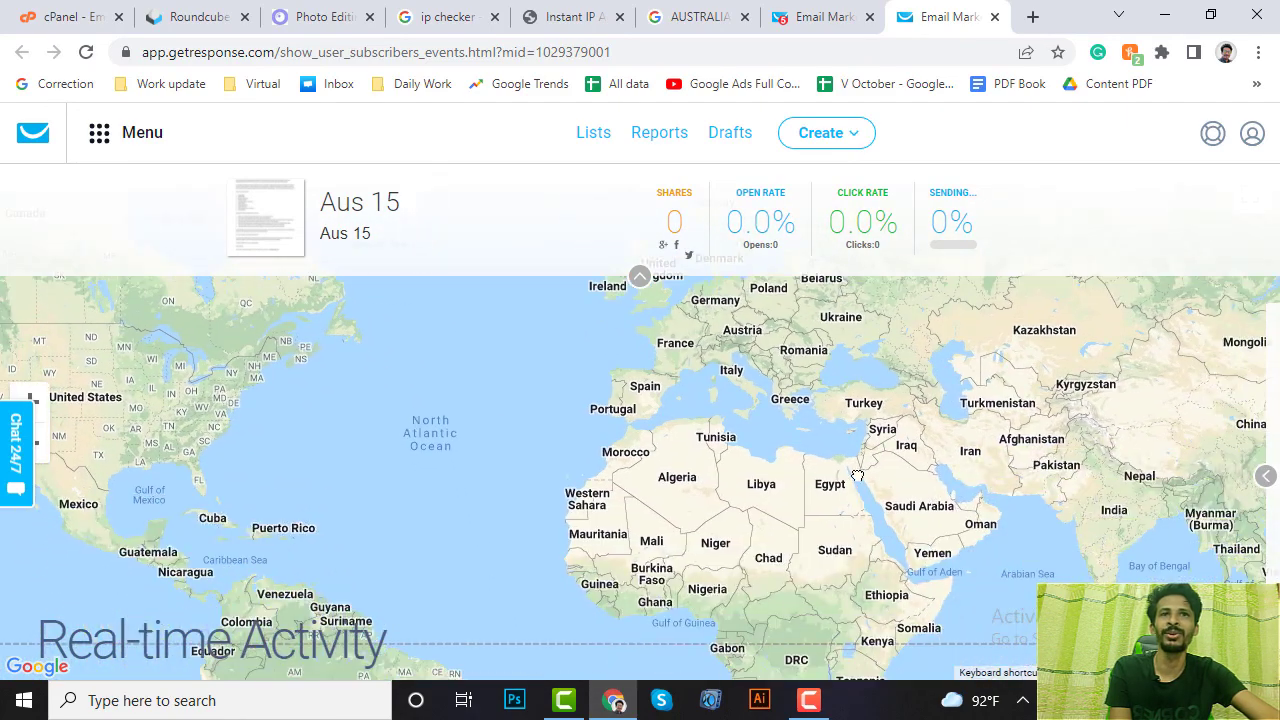
left_click_drag(656, 474, 781, 343)
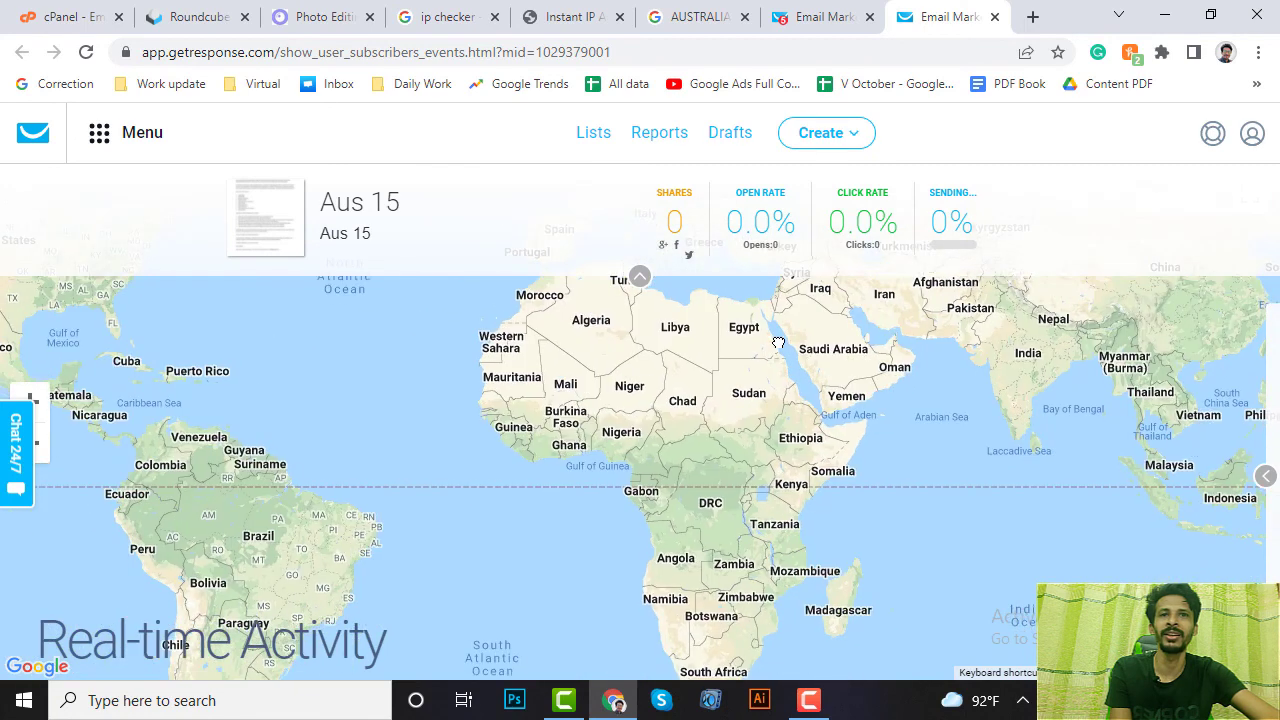
left_click_drag(900, 537, 773, 433)
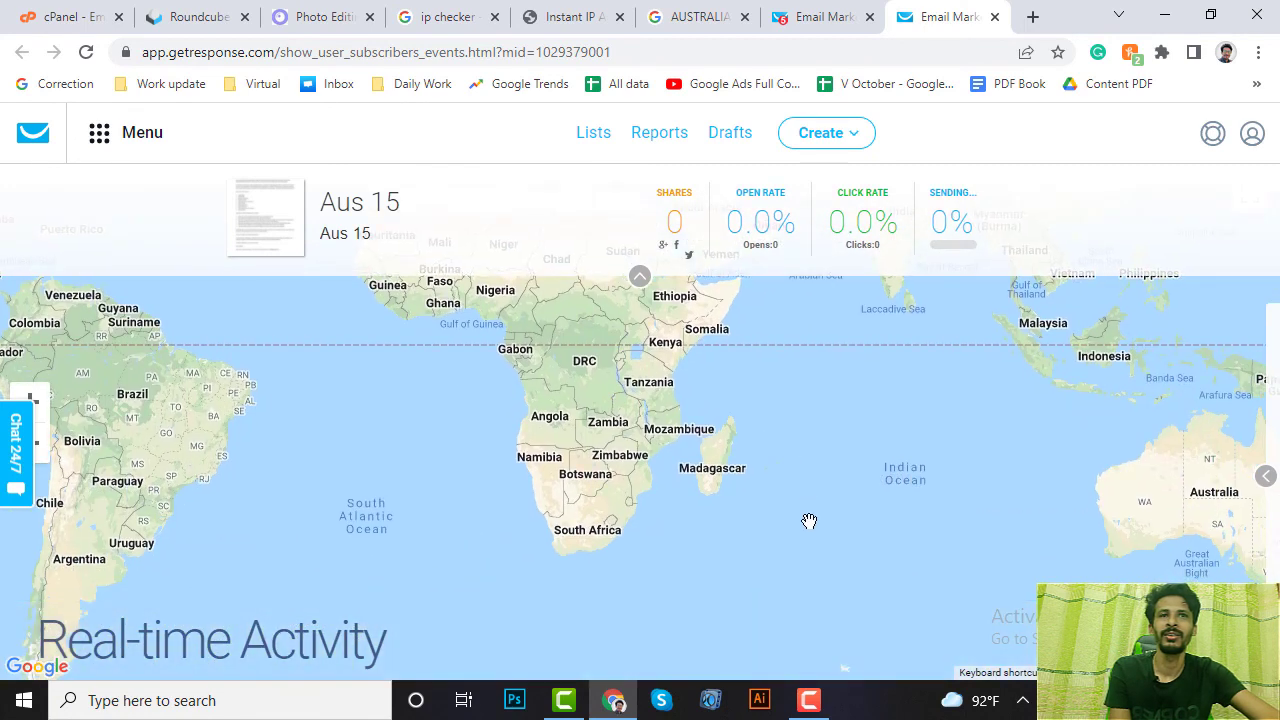
left_click_drag(809, 520, 597, 463)
left_click_drag(977, 486, 906, 428)
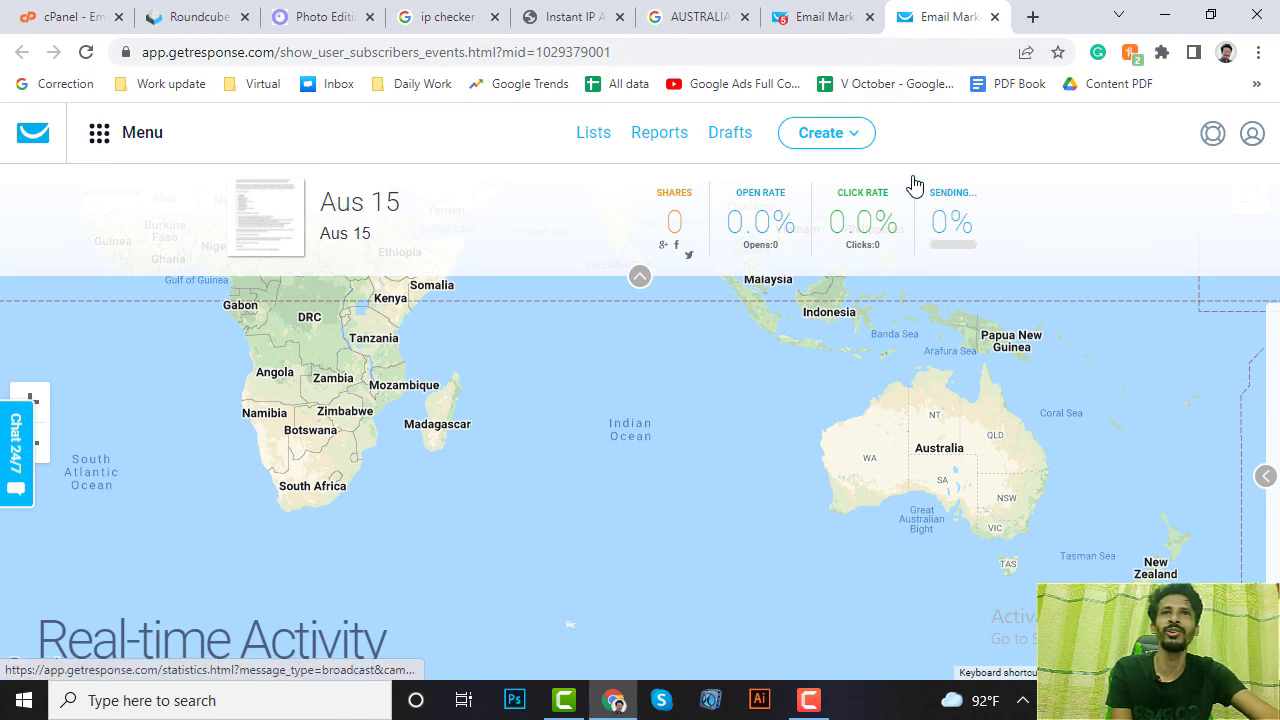
Check the newsletter's sending status on the confirmation page, then refresh the Real-time Activity page and view the wider world map.
left_click(815, 10)
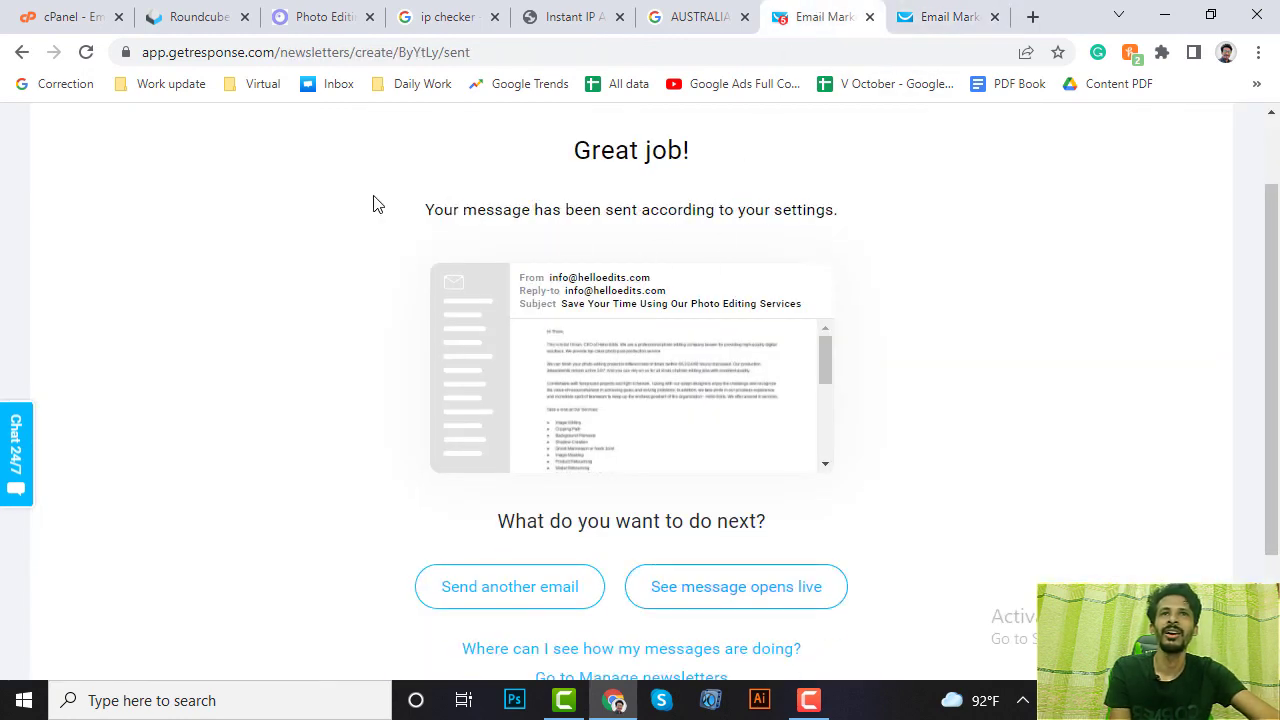
left_click_drag(377, 204, 955, 225)
left_click(935, 8)
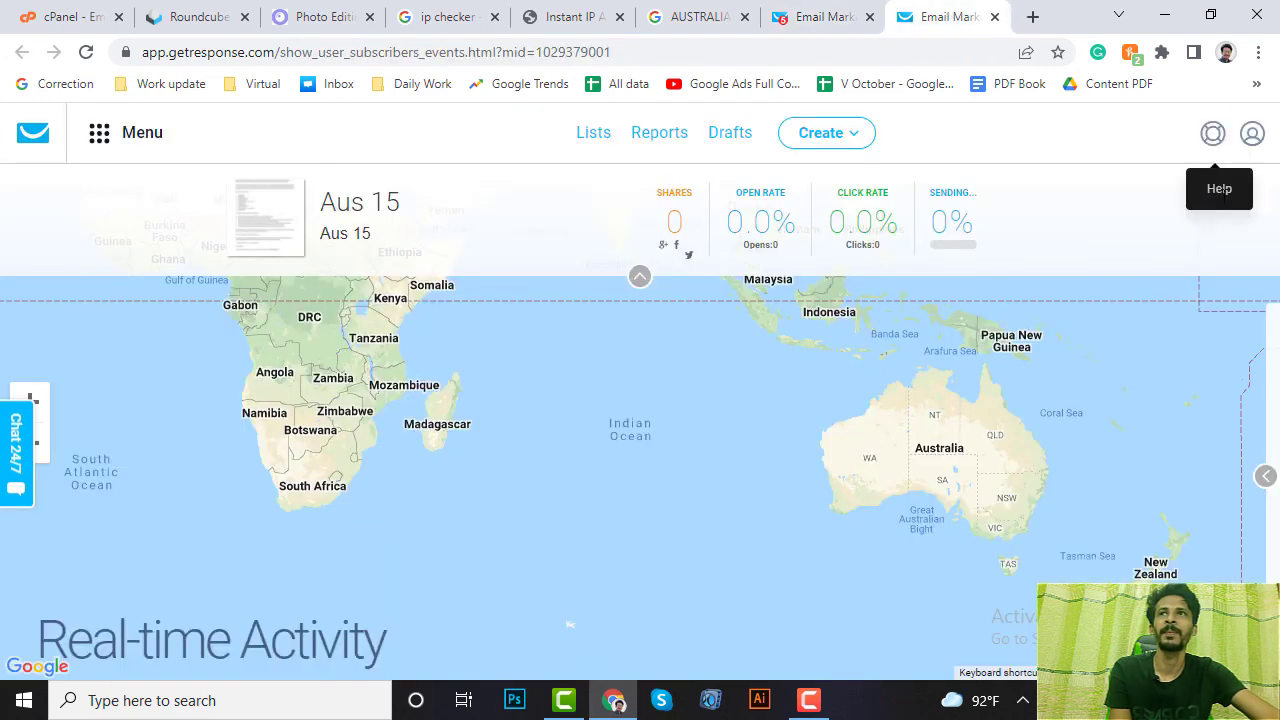
left_click(84, 52)
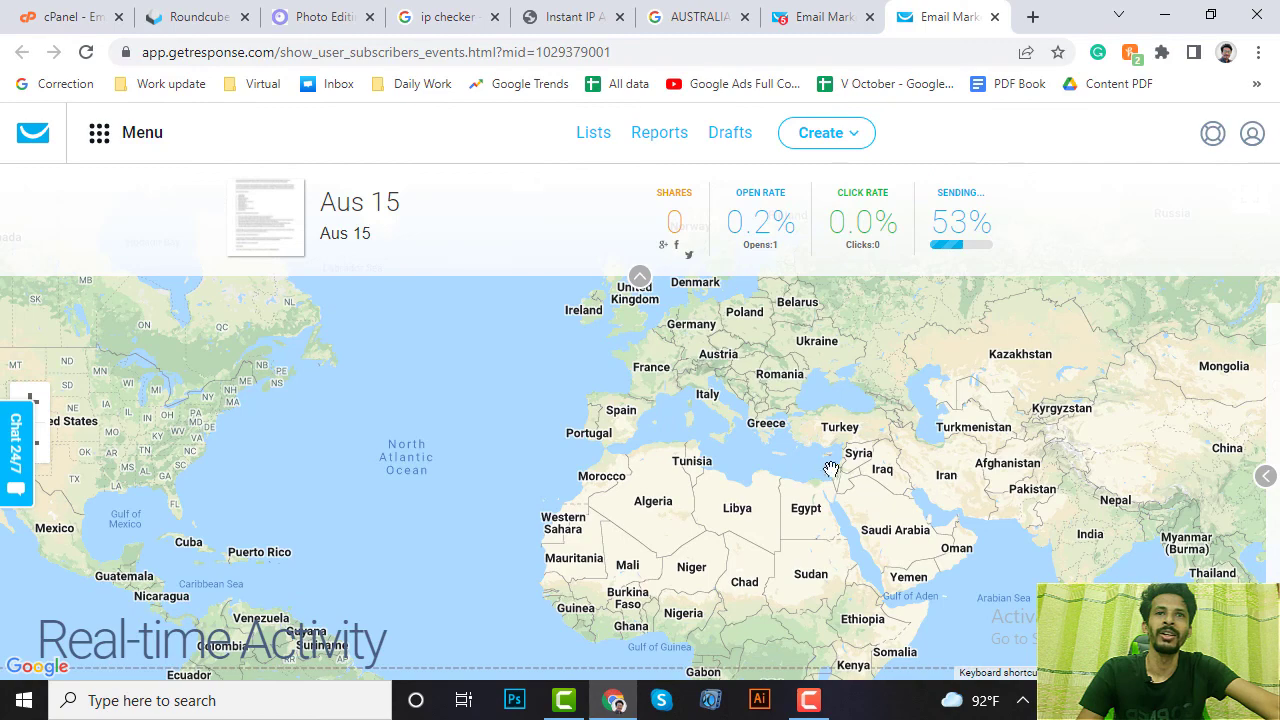
scroll(831, 469, "down", 1)
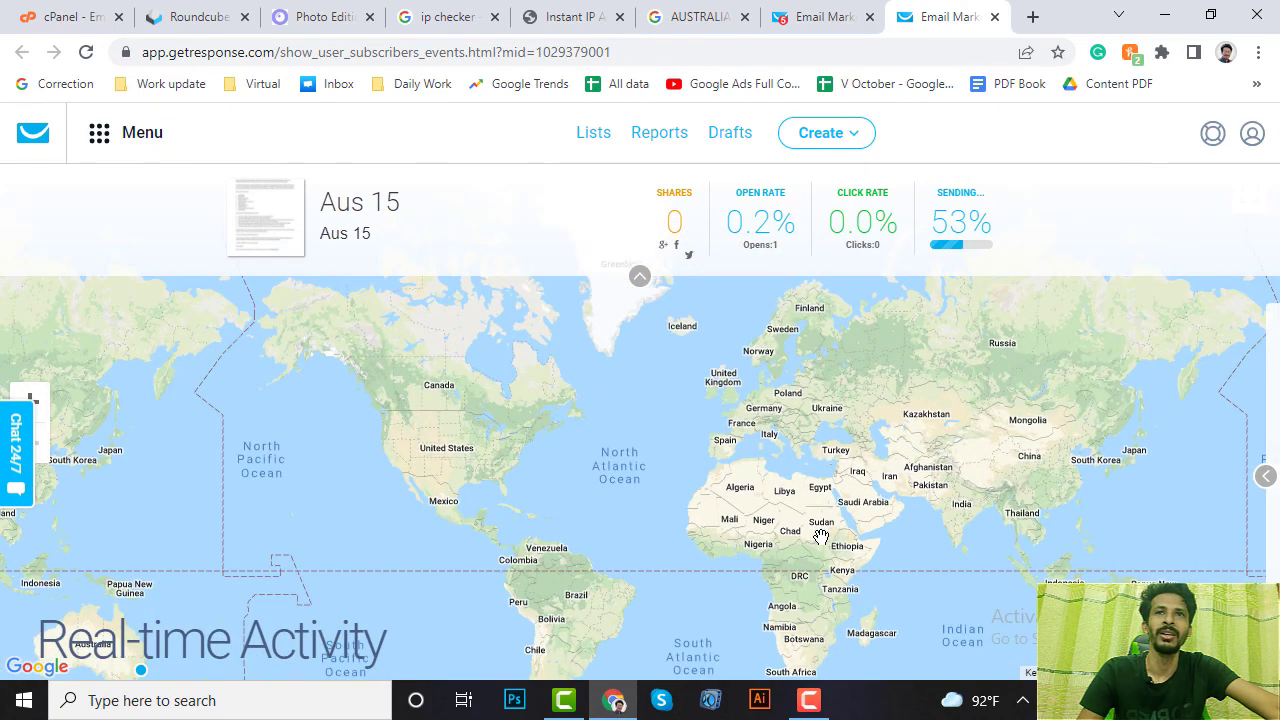
Examine the opens of Aus 15 on the Real-time Activity map, from Sydney's streets out to southern Australia.
left_click_drag(820, 537, 781, 480)
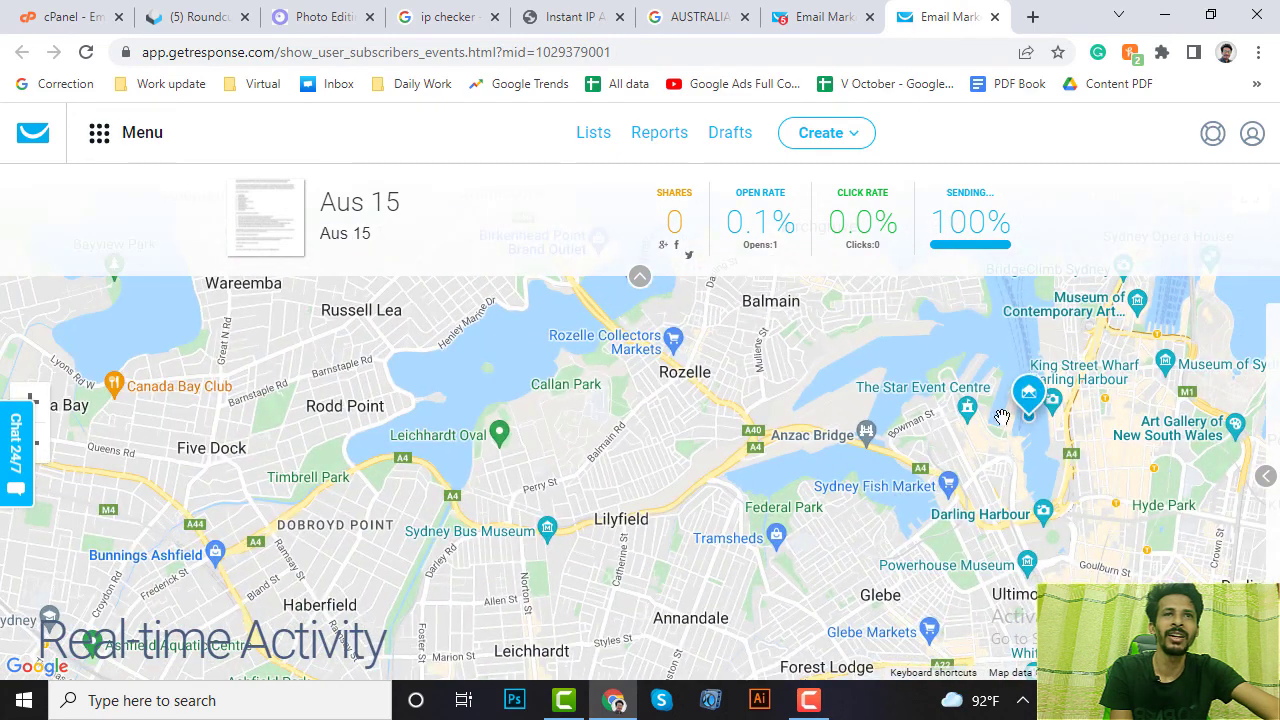
mouse_move(1025, 391)
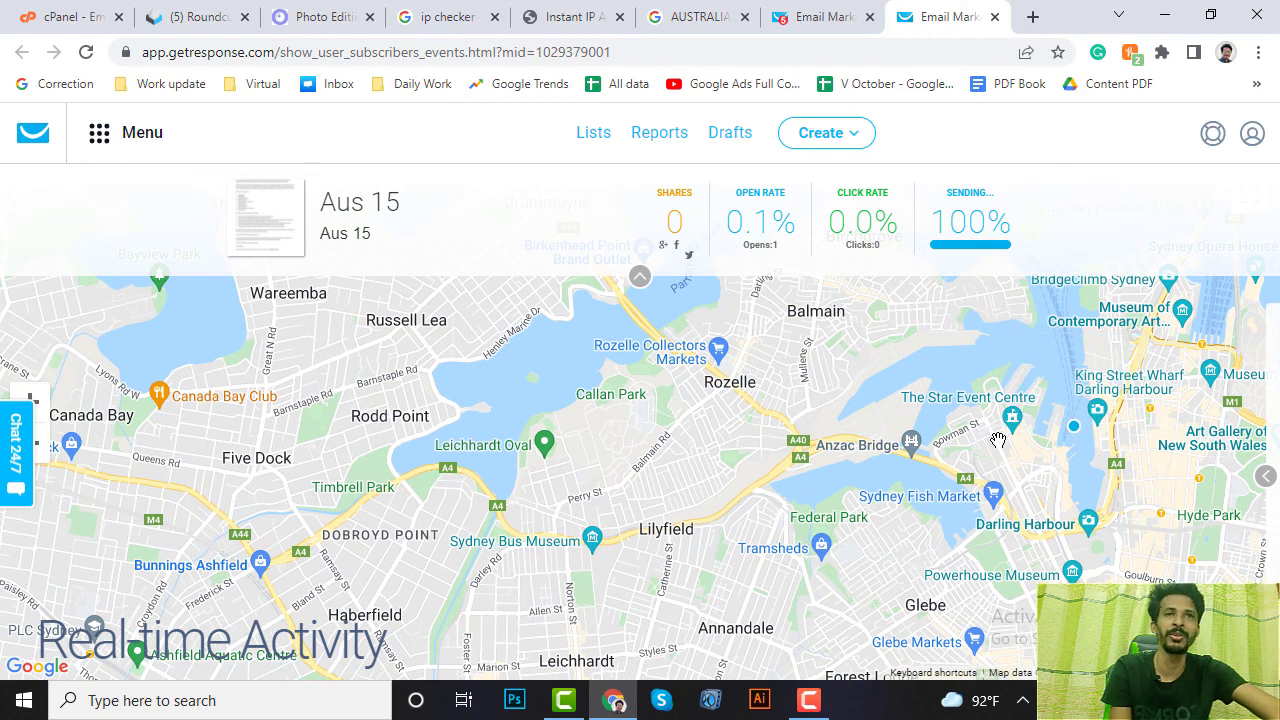
scroll(864, 390, "down", 3)
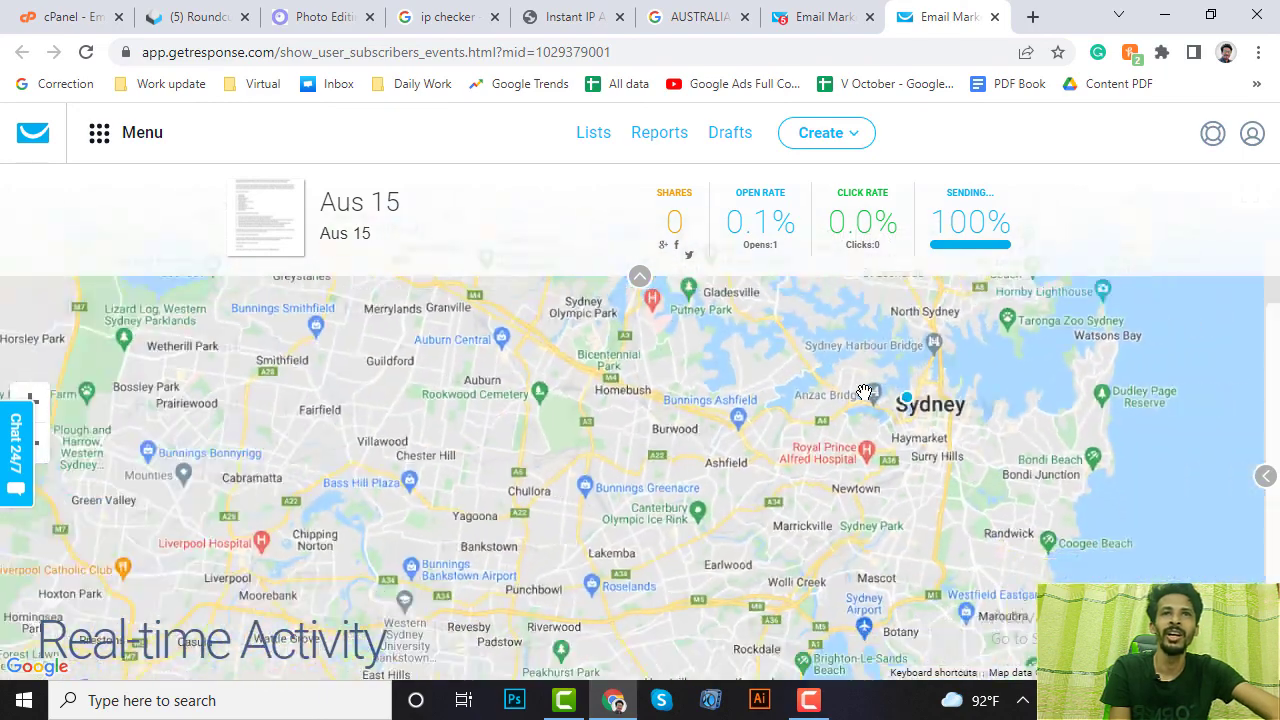
scroll(860, 391, "down", 1)
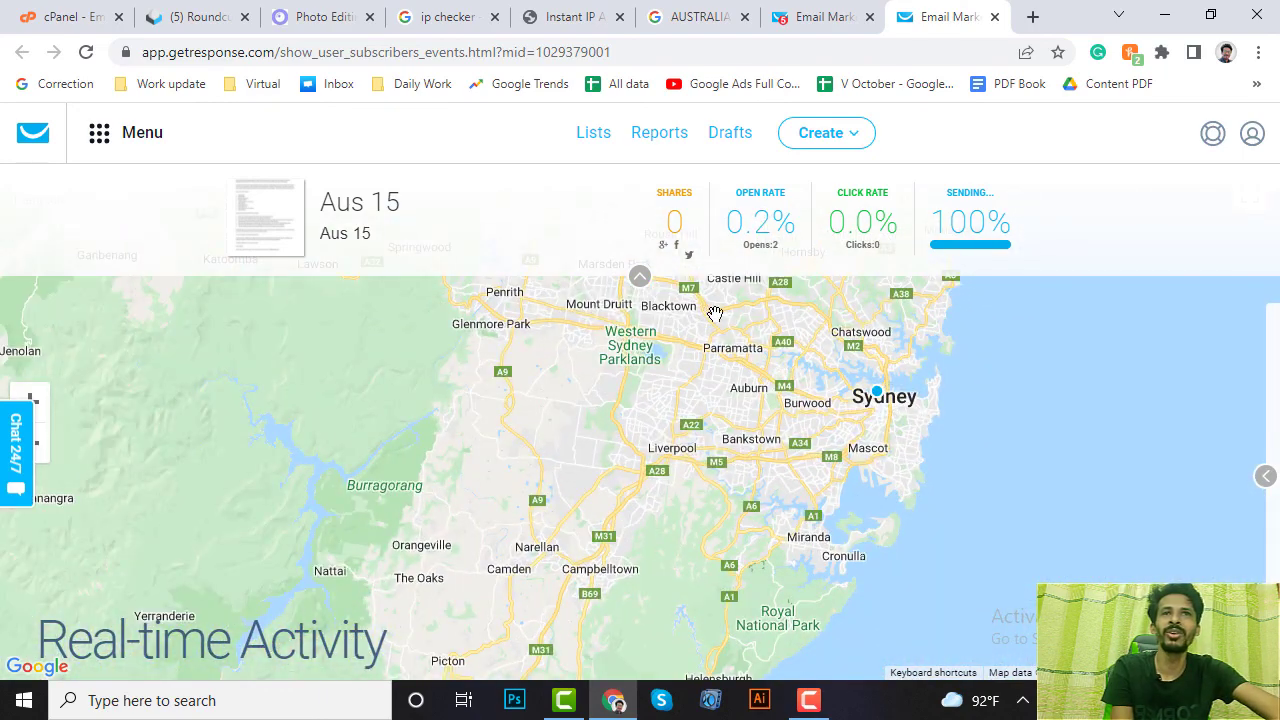
scroll(706, 362, "down", 1)
scroll(680, 355, "down", 1)
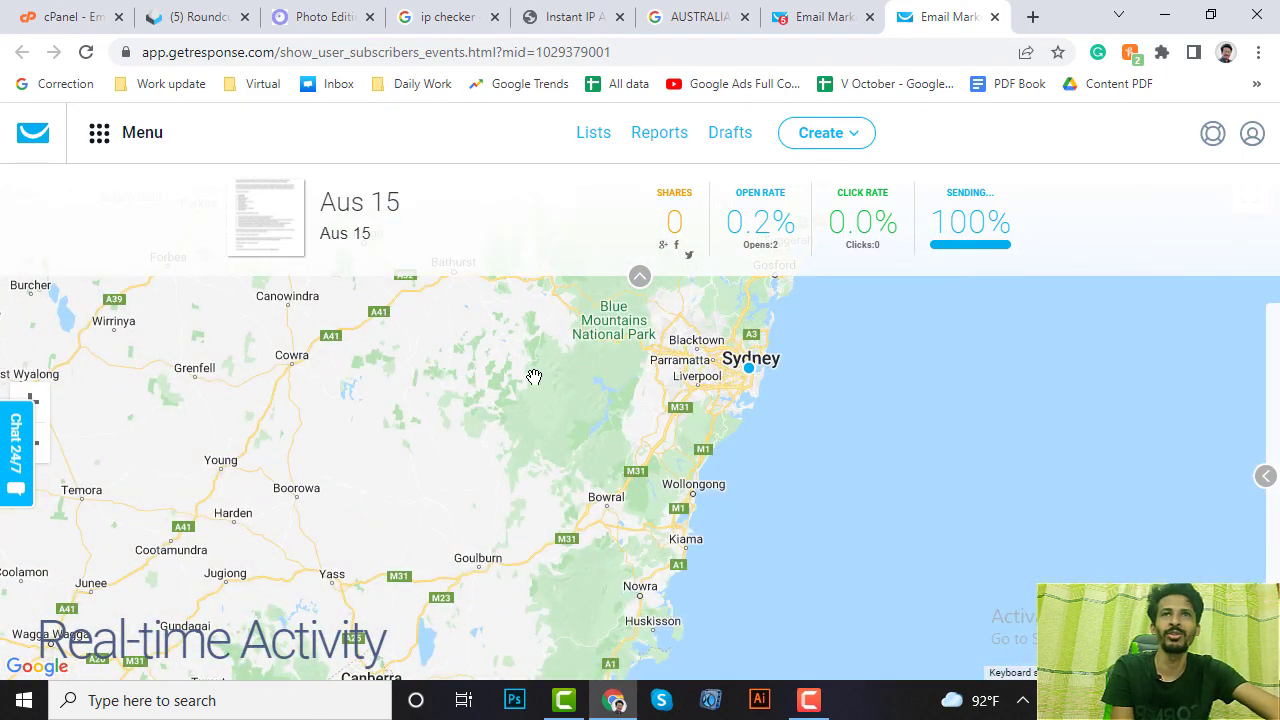
scroll(534, 377, "down", 1)
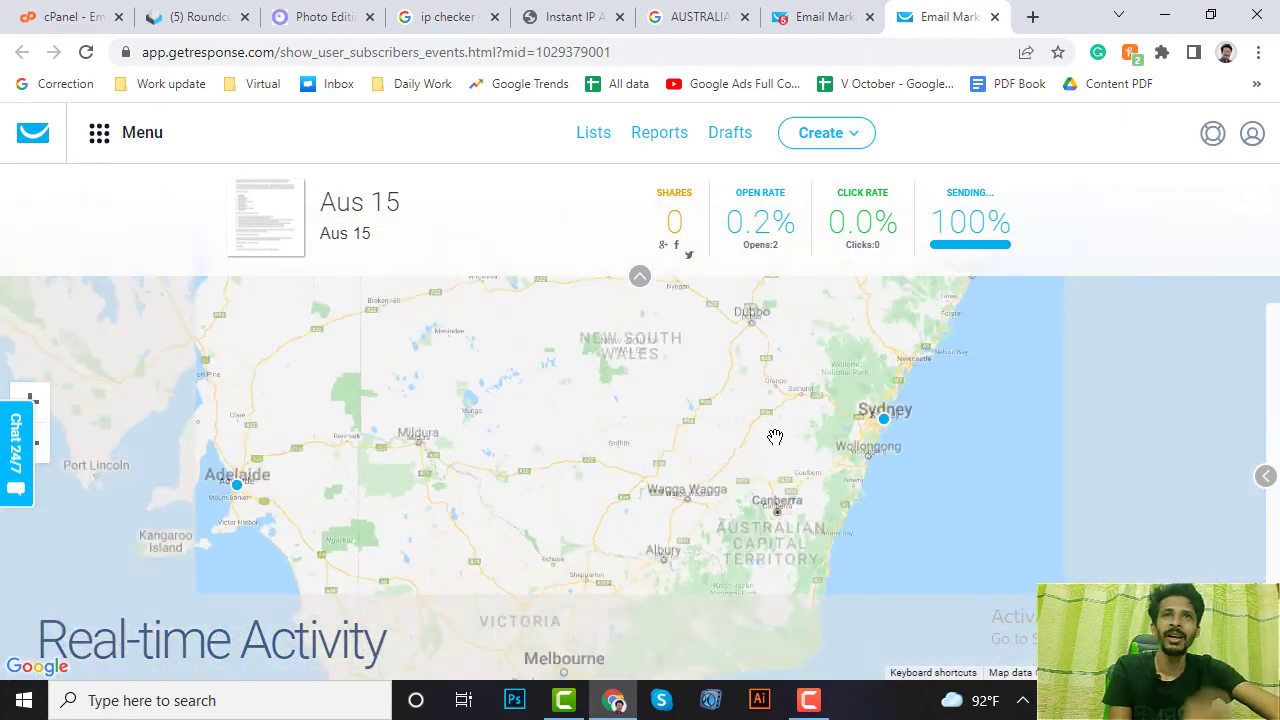
scroll(775, 437, "down", 1)
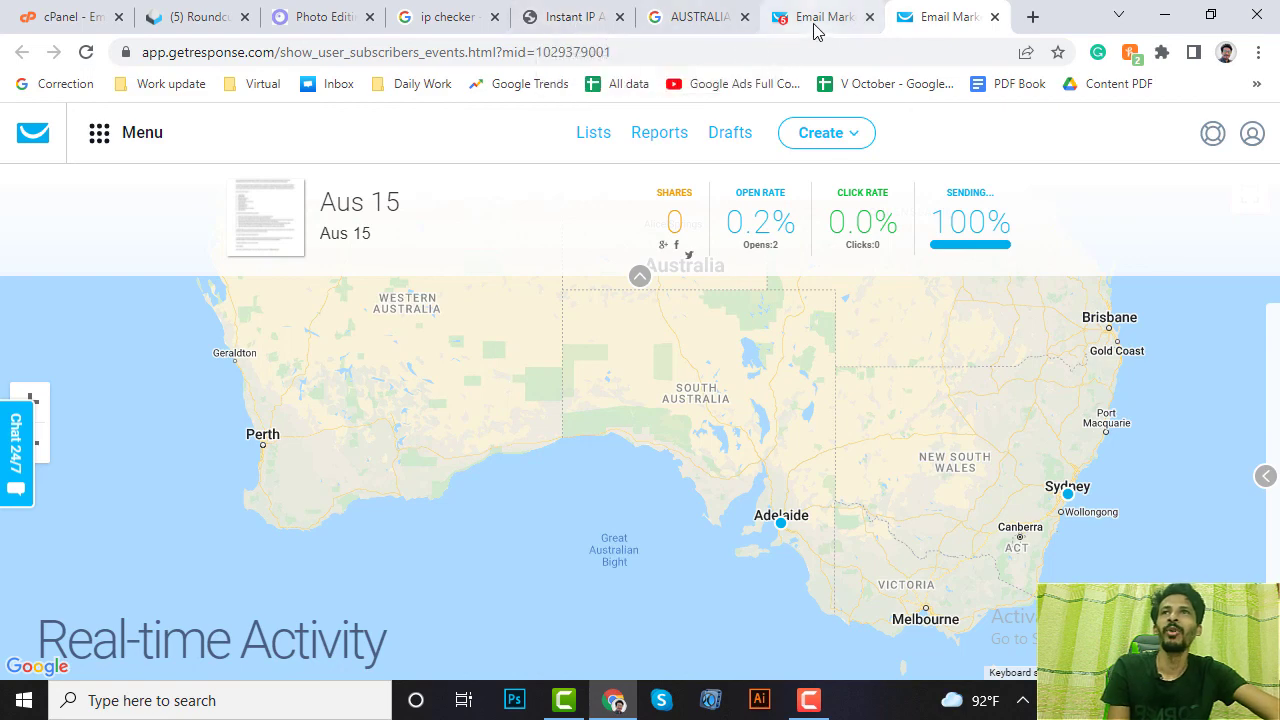
Switch from the mailbox to the Hello Edits website and open the quote form on its Get Quote page.
left_click(199, 12)
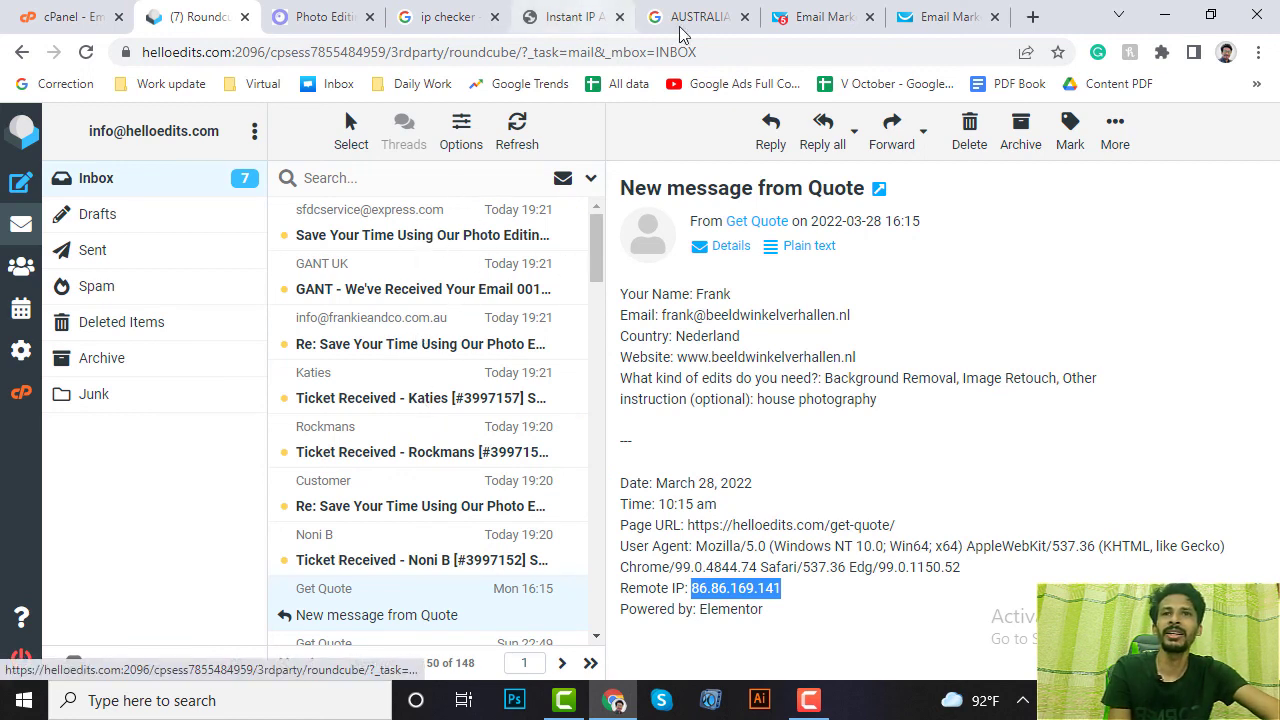
left_click(930, 17)
left_click(314, 18)
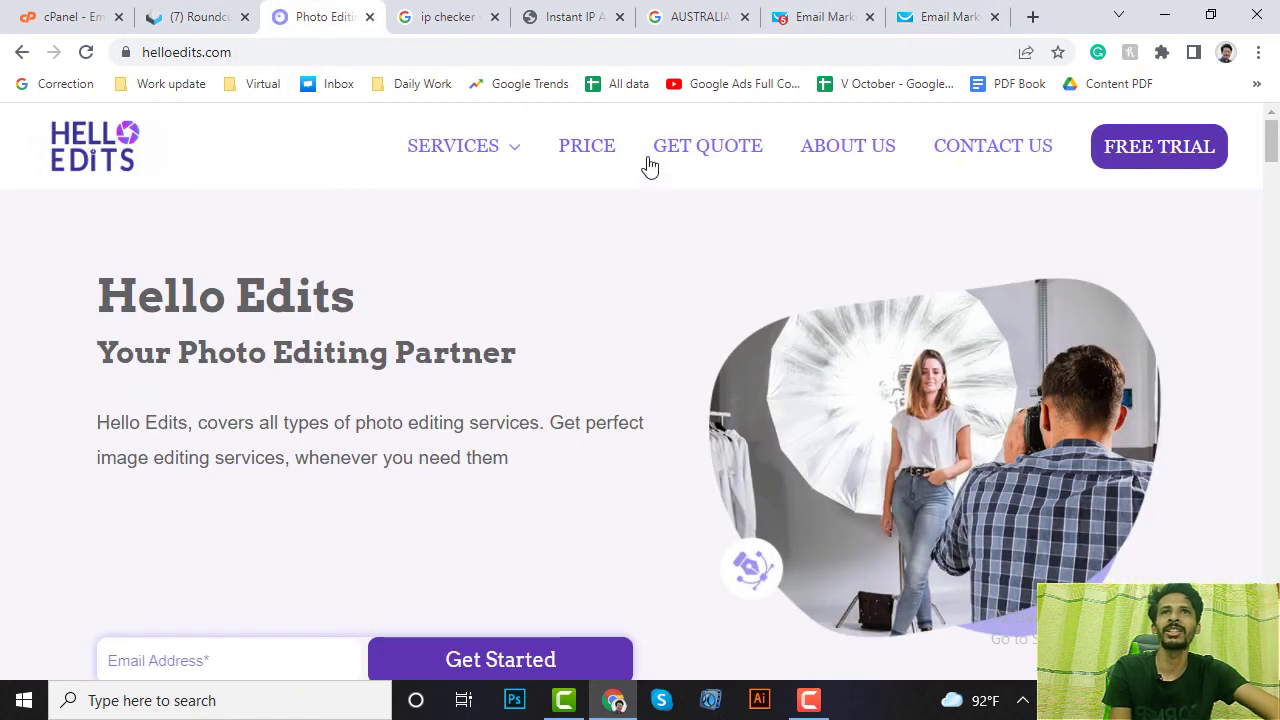
left_click(730, 157)
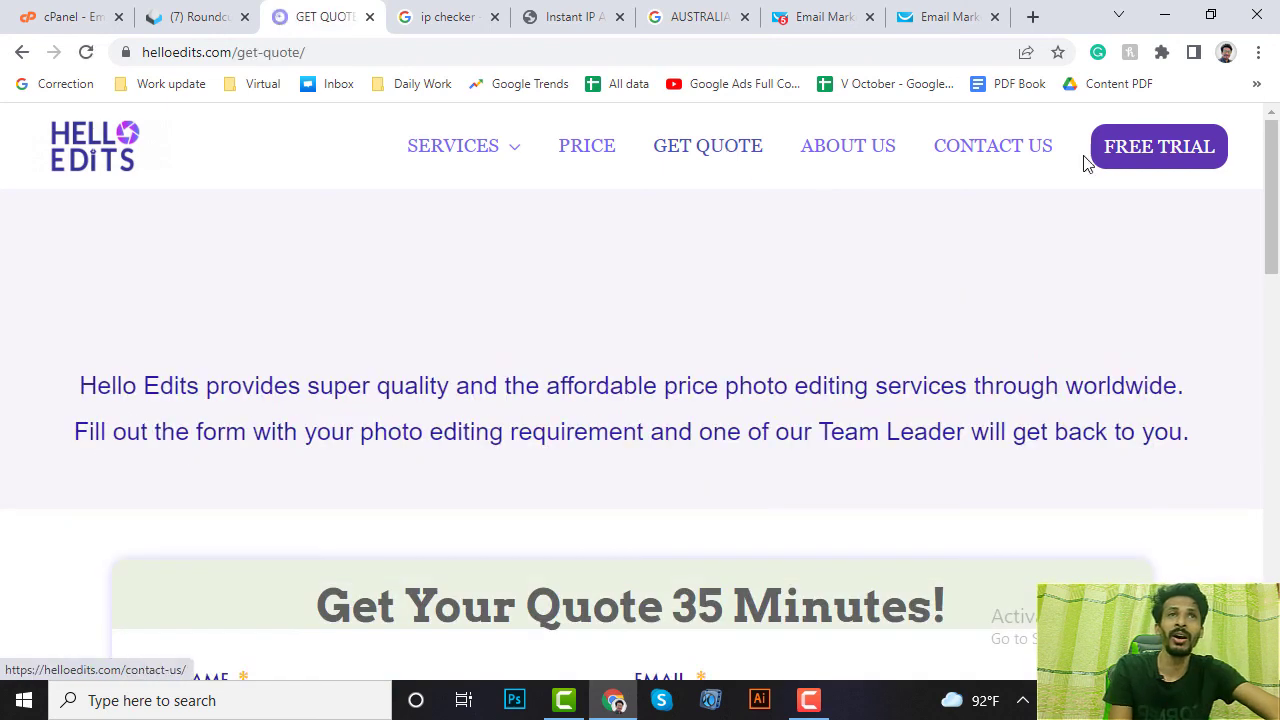
scroll(608, 337, "down", 4)
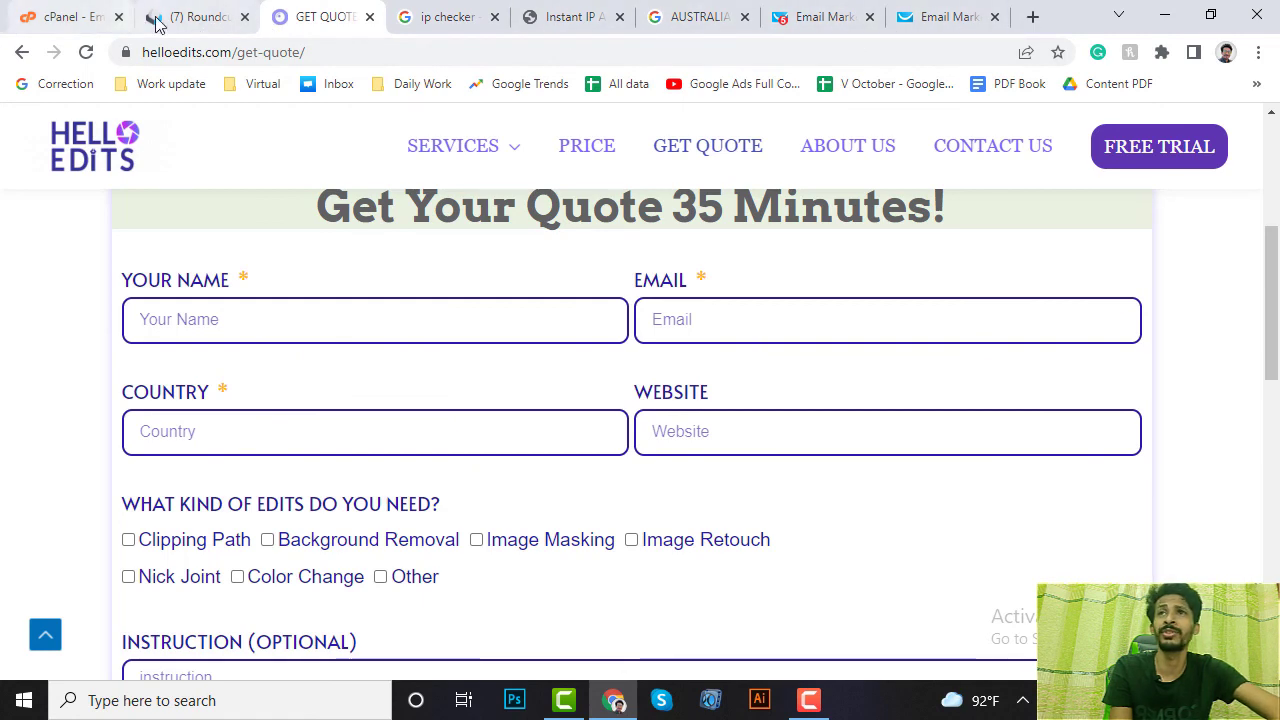
Return to the Get Quote message in Roundcube and review the customer's name, e-mail and country by highlighting them.
left_click(214, 12)
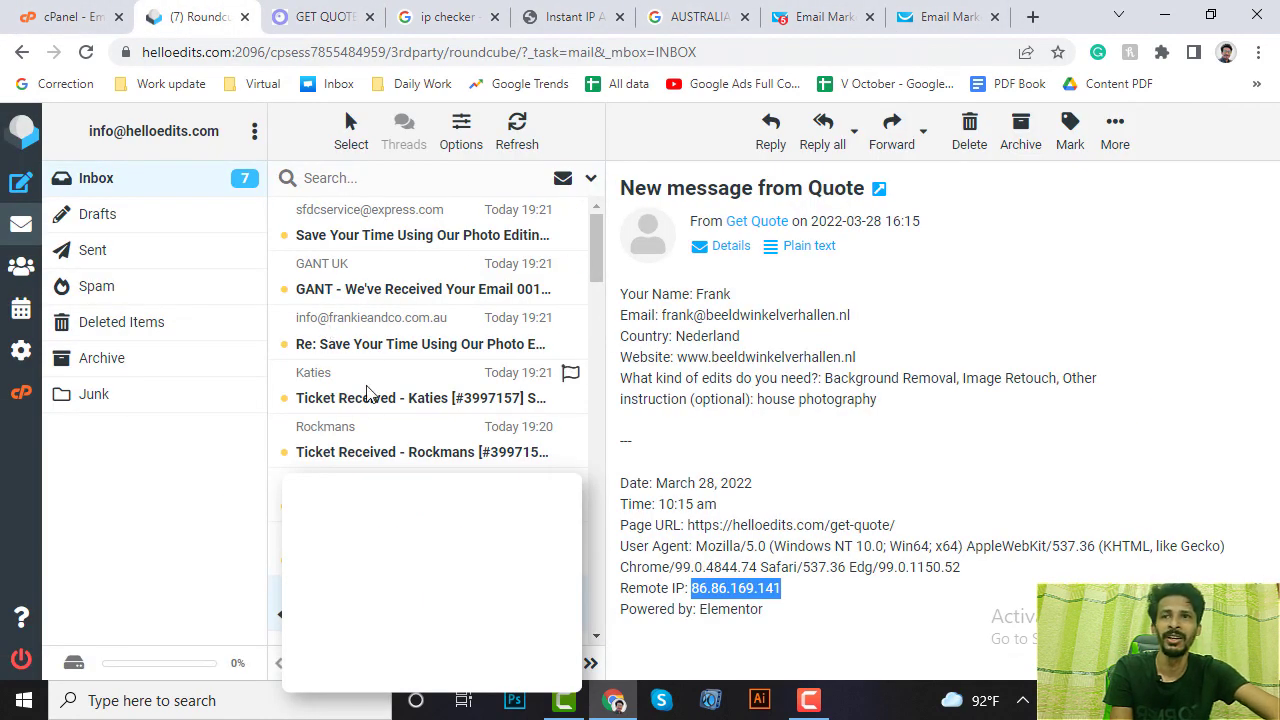
scroll(372, 420, "down", 1)
scroll(372, 420, "down", 1)
scroll(372, 420, "up", 1)
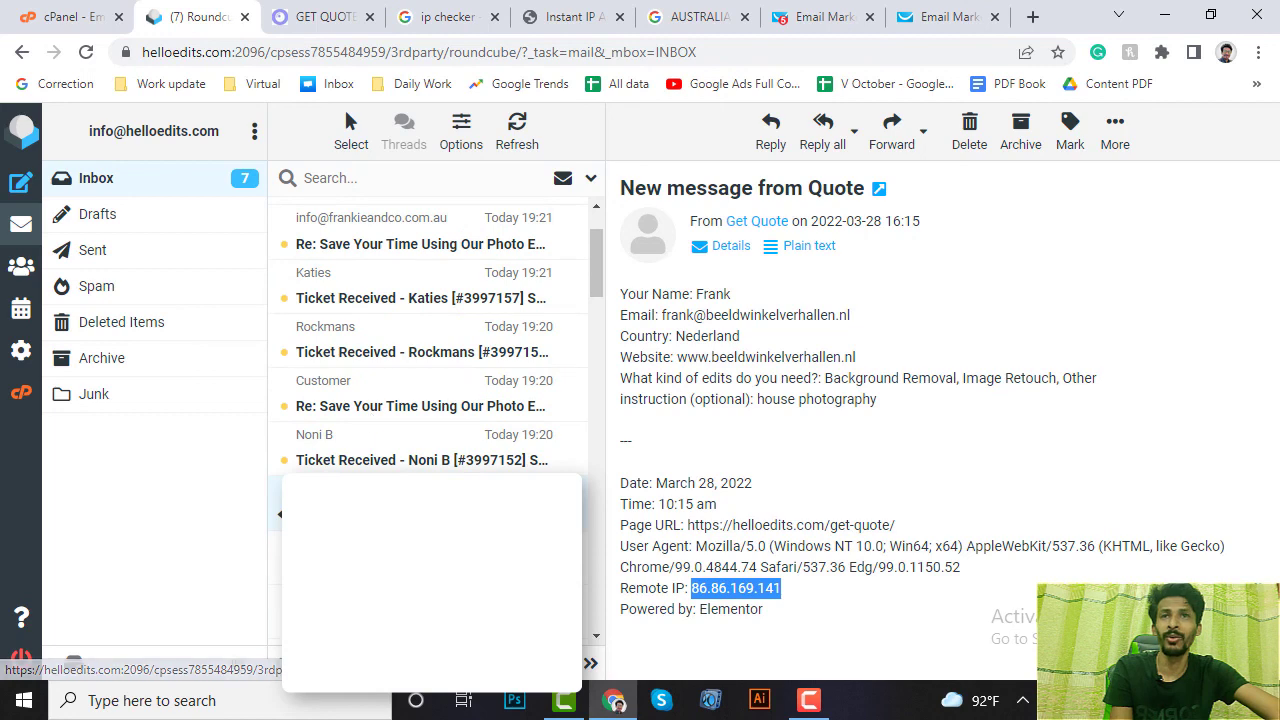
scroll(372, 420, "up", 1)
double_click(749, 289)
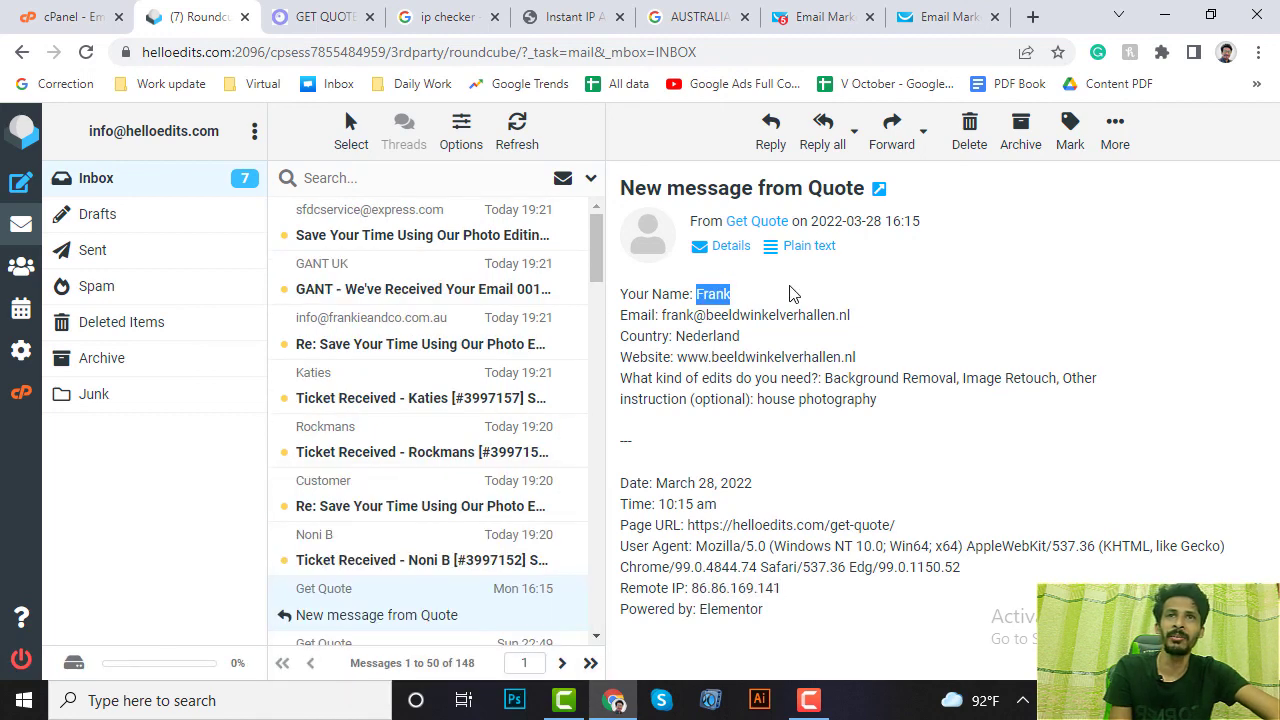
left_click(790, 298)
left_click_drag(707, 316, 873, 325)
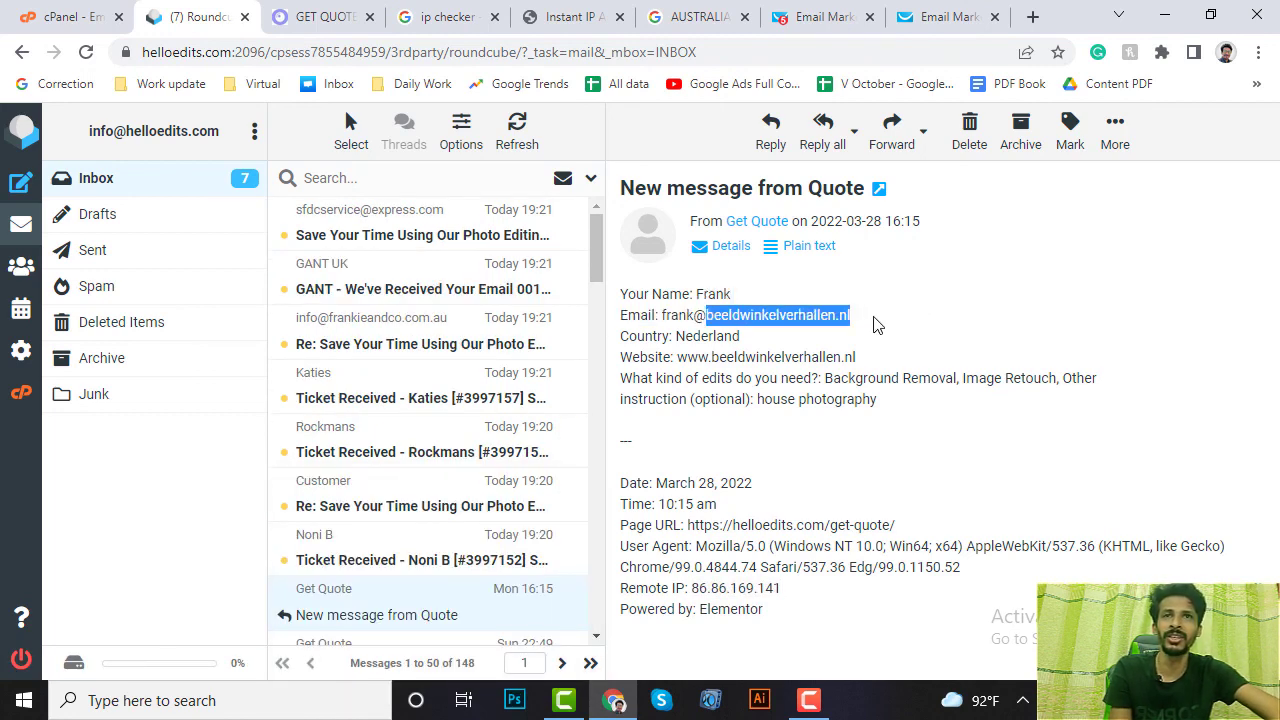
left_click(760, 350)
double_click(705, 336)
left_click(830, 347)
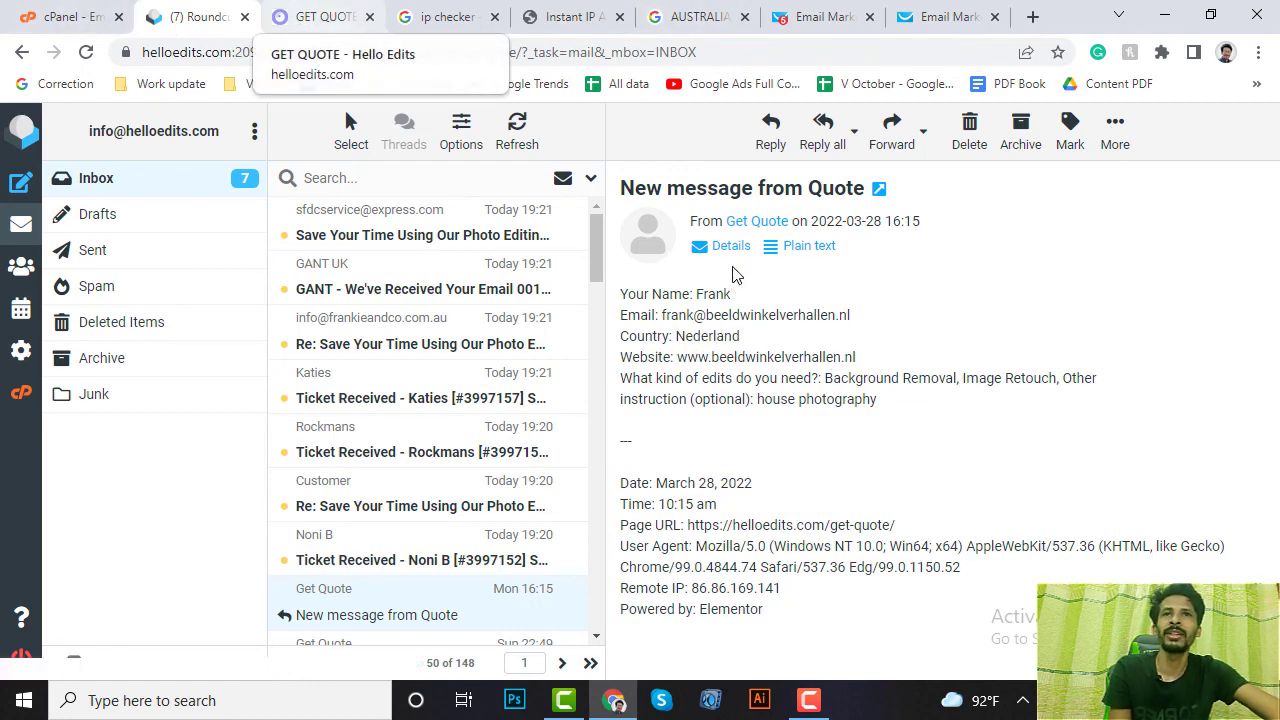
double_click(705, 293)
left_click(689, 320)
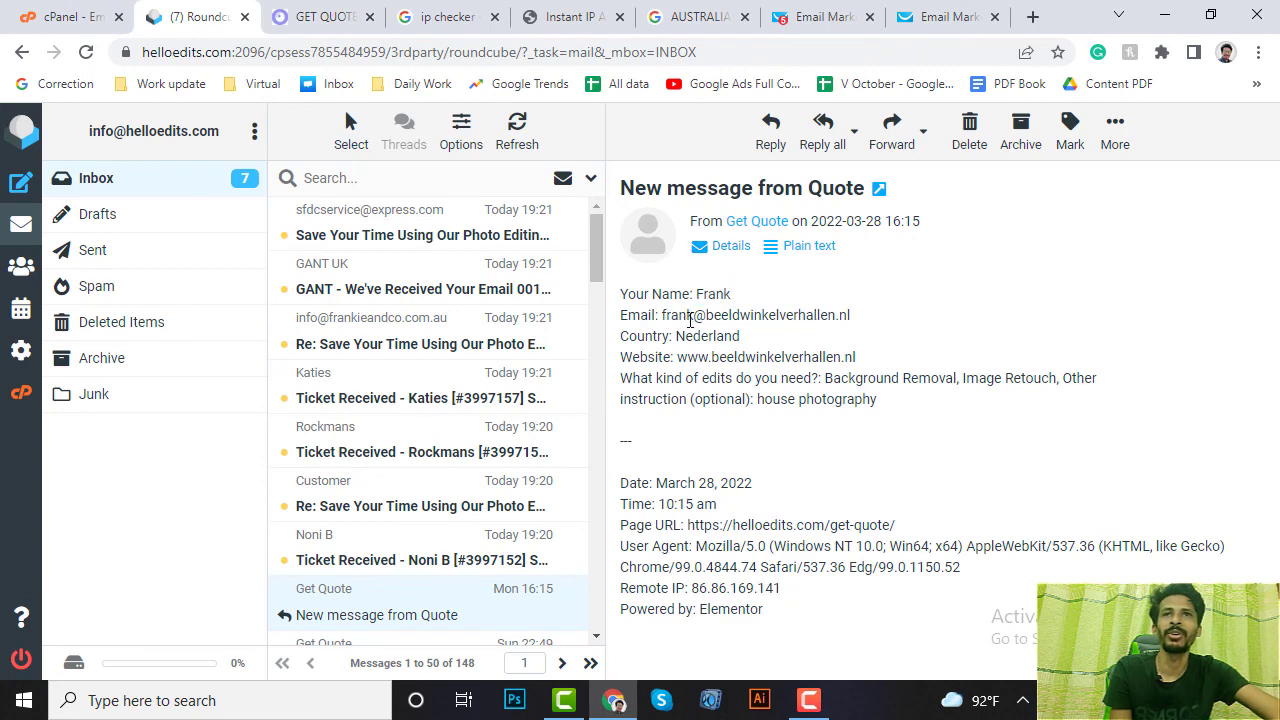
left_click_drag(666, 316, 852, 316)
Go back to the website's quote form and go through its name, email, country and website fields.
left_click(305, 17)
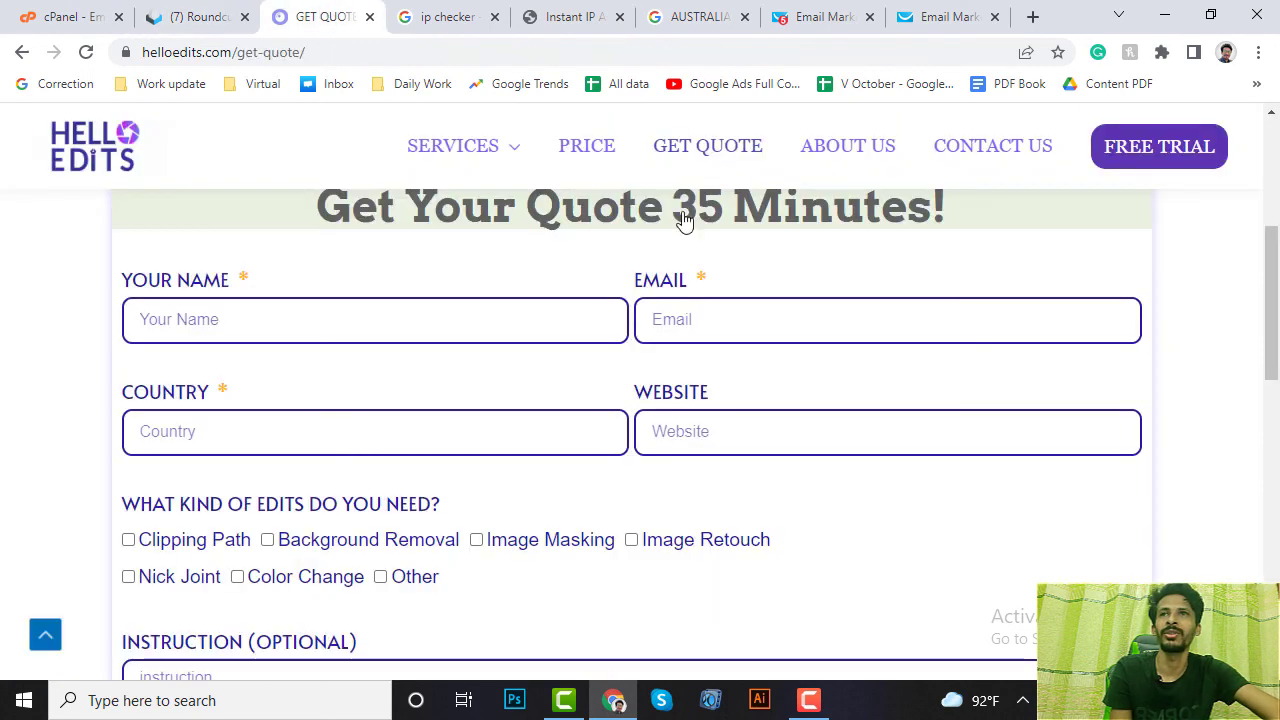
left_click(427, 320)
left_click(720, 316)
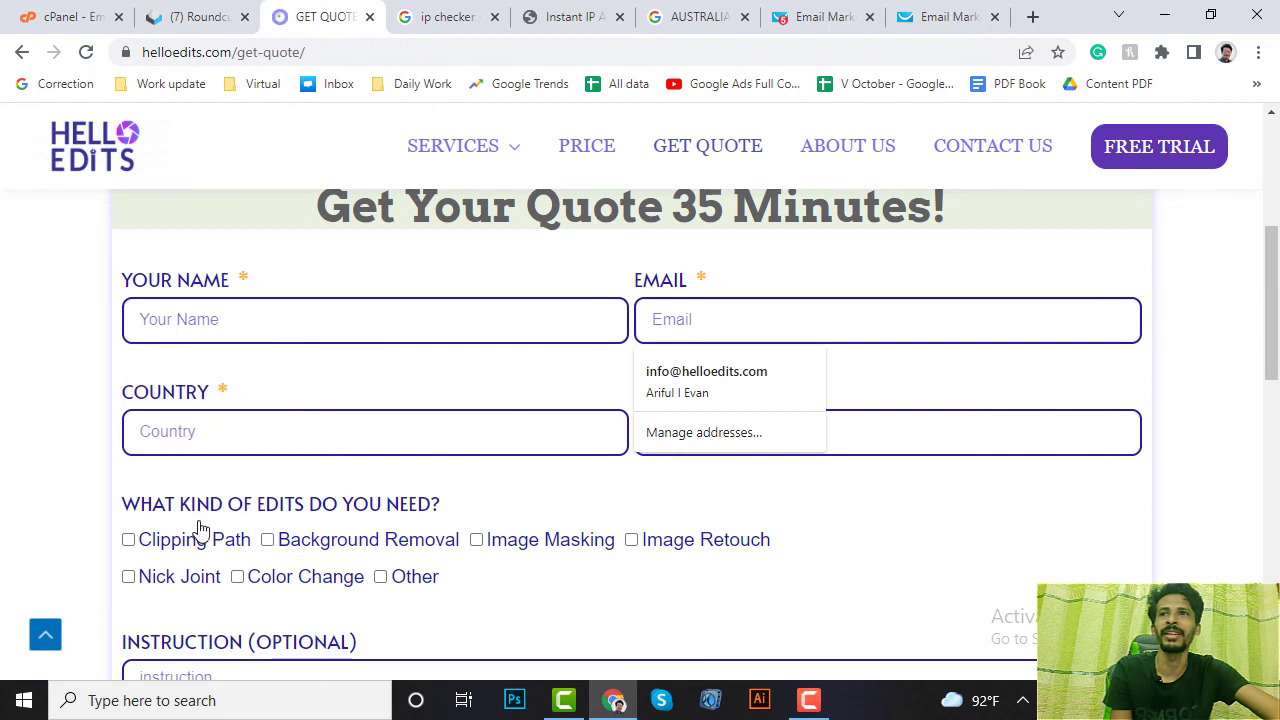
left_click(300, 430)
left_click(760, 425)
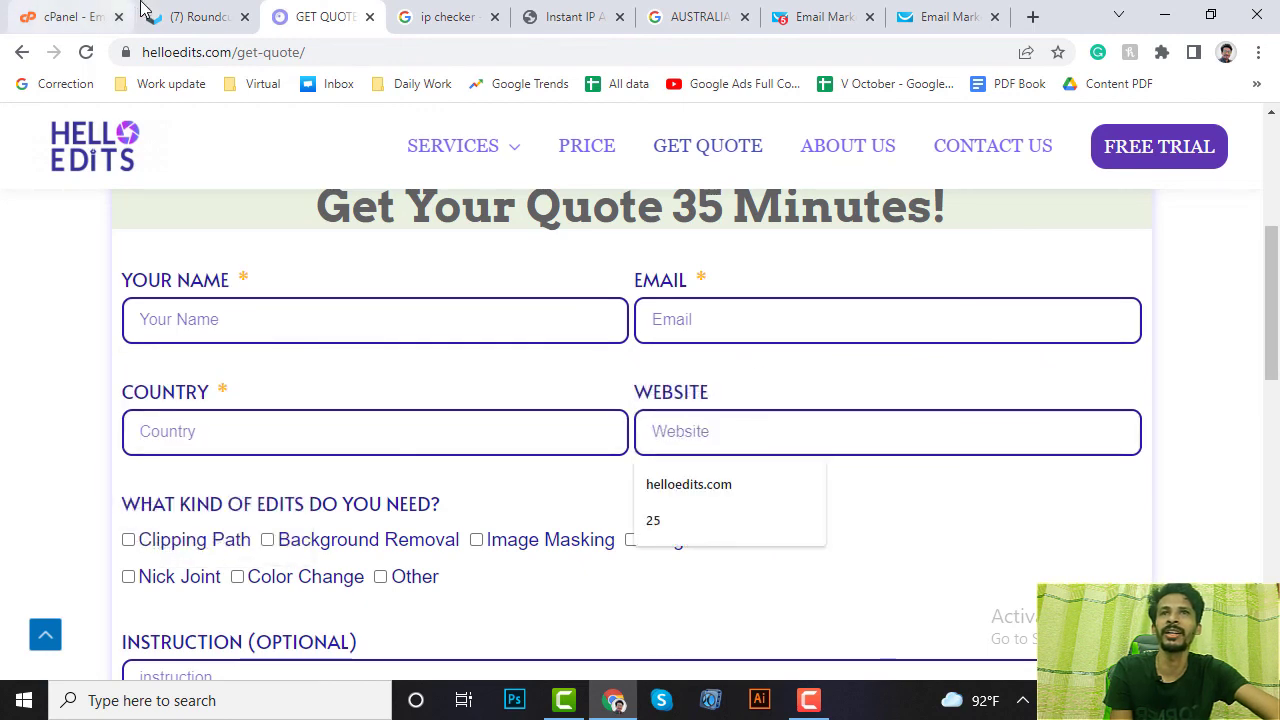
In the Roundcube quote message, highlight the customer's website, requested kinds of edits and optional instruction.
left_click(175, 17)
left_click(720, 313)
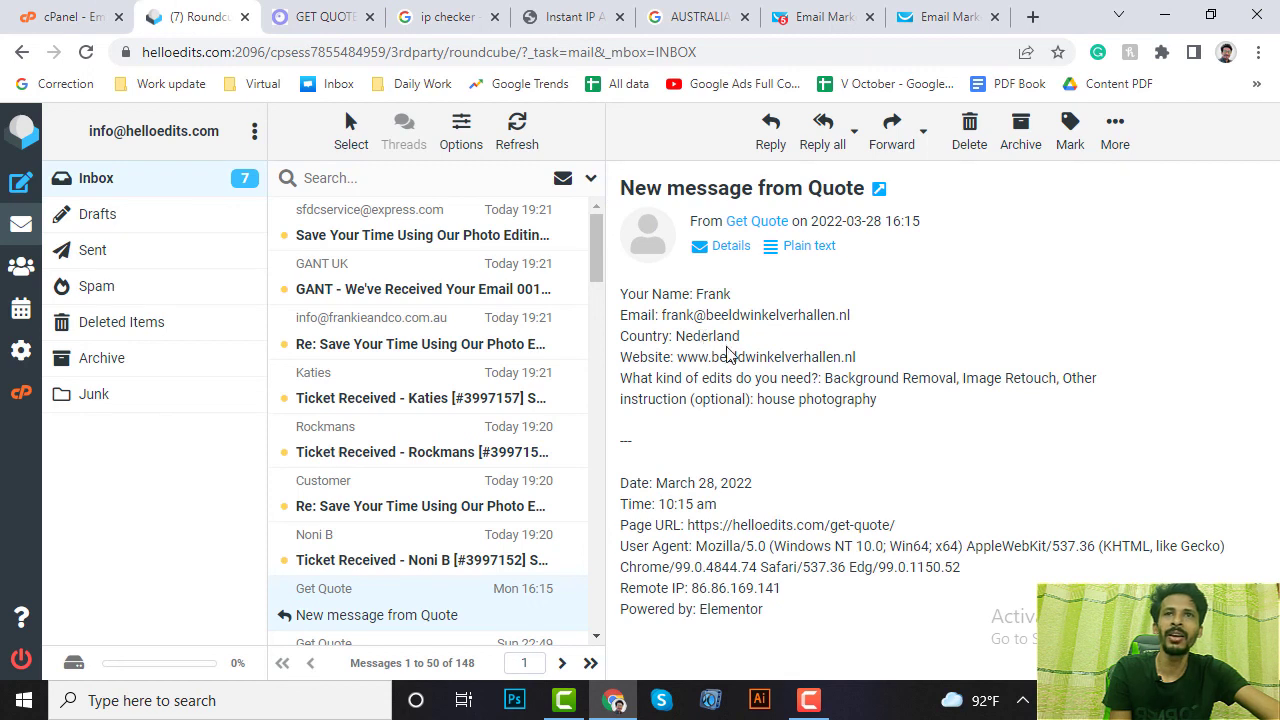
left_click_drag(677, 357, 860, 360)
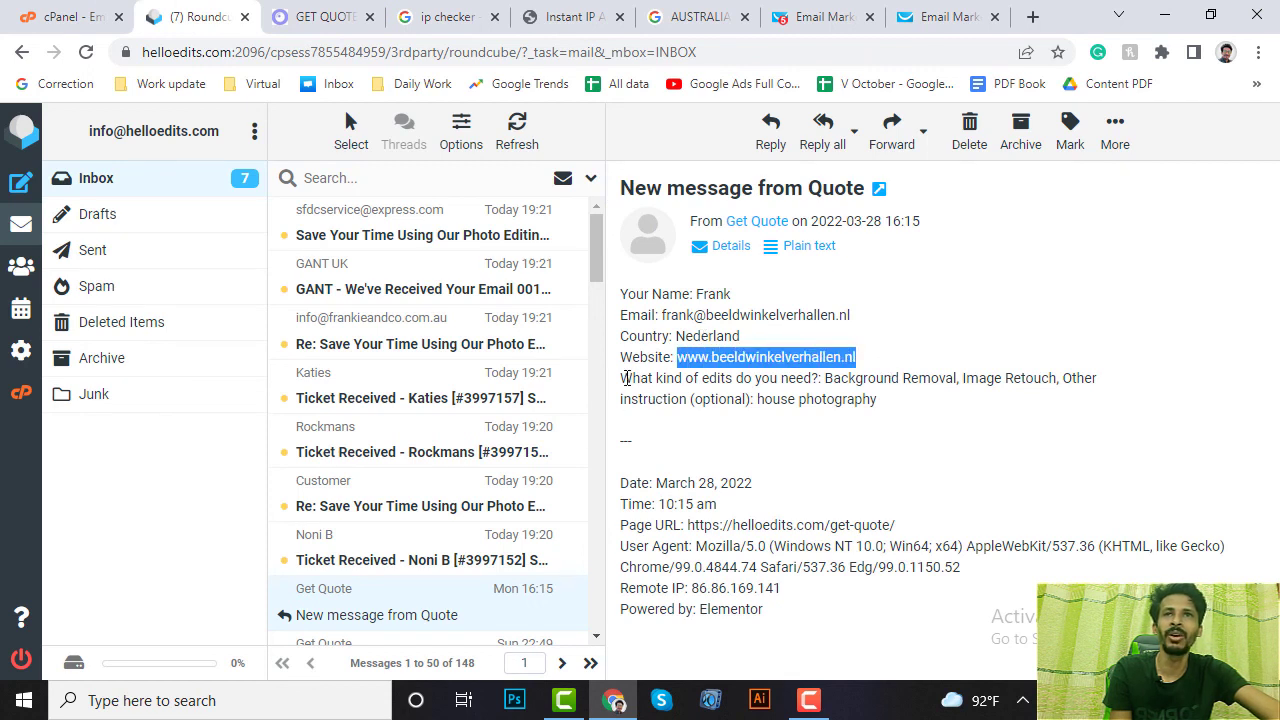
left_click_drag(626, 378, 1106, 388)
left_click(889, 371)
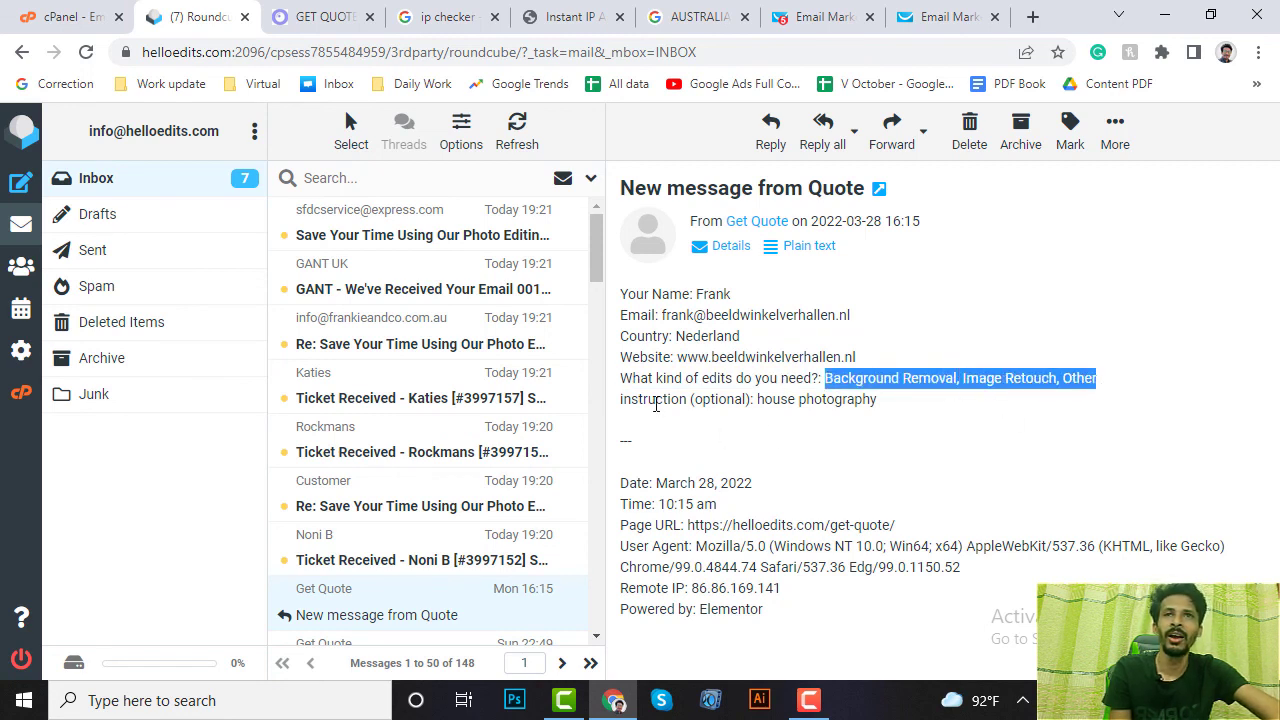
left_click_drag(756, 398, 880, 399)
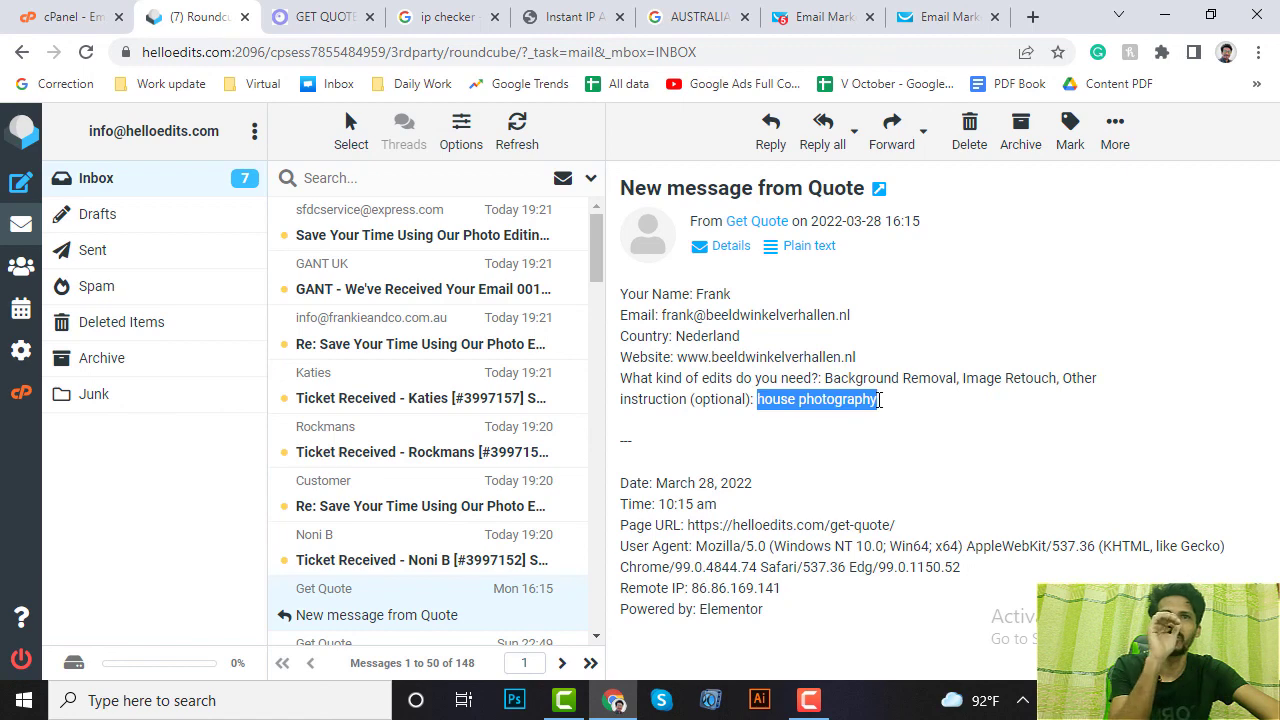
Tick Background Removal, Image Retouch and Other in the website's quote form, then place the cursor in the instruction field.
left_click(312, 17)
scroll(500, 510, "down", 1)
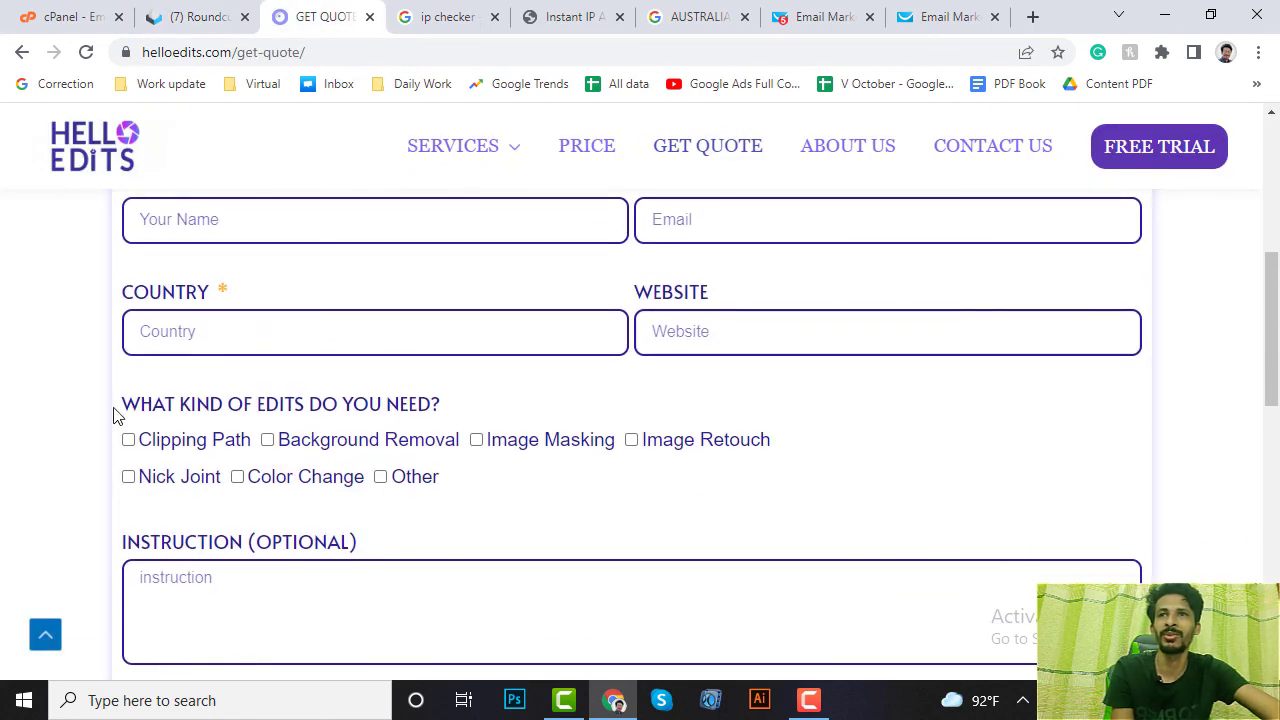
left_click_drag(114, 414, 611, 417)
left_click(613, 417)
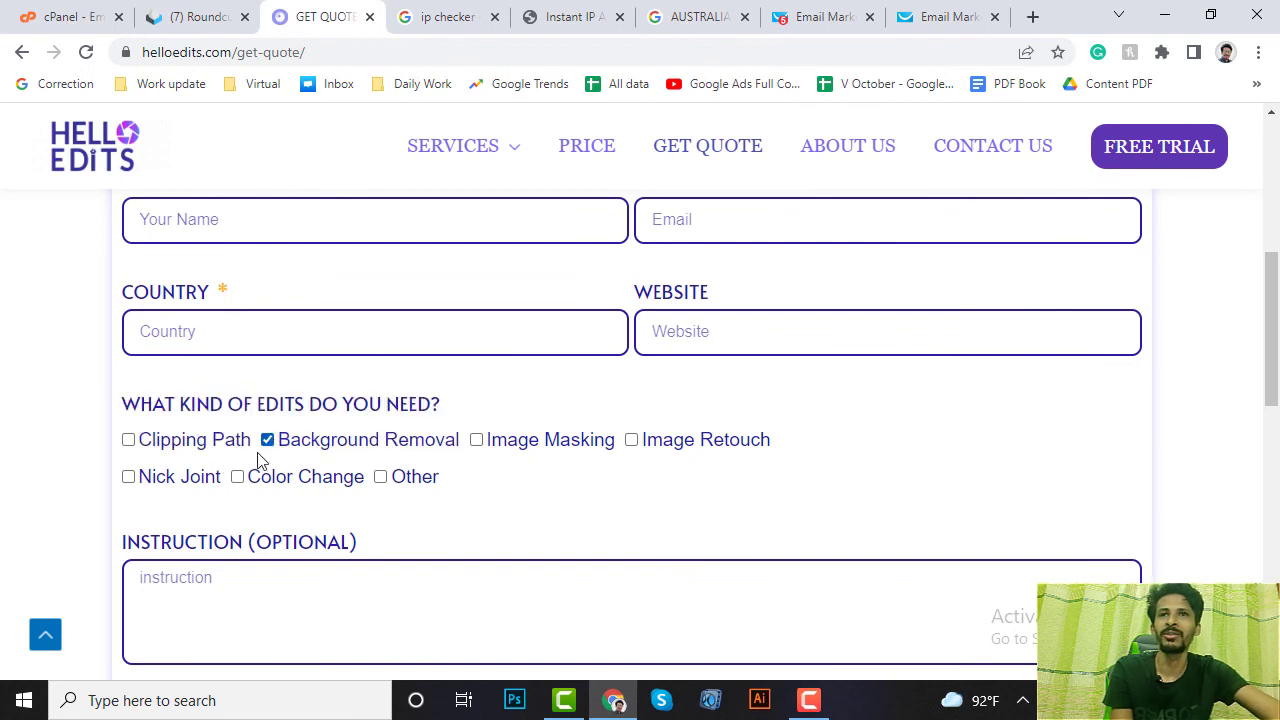
left_click(380, 477)
scroll(420, 477, "down", 3)
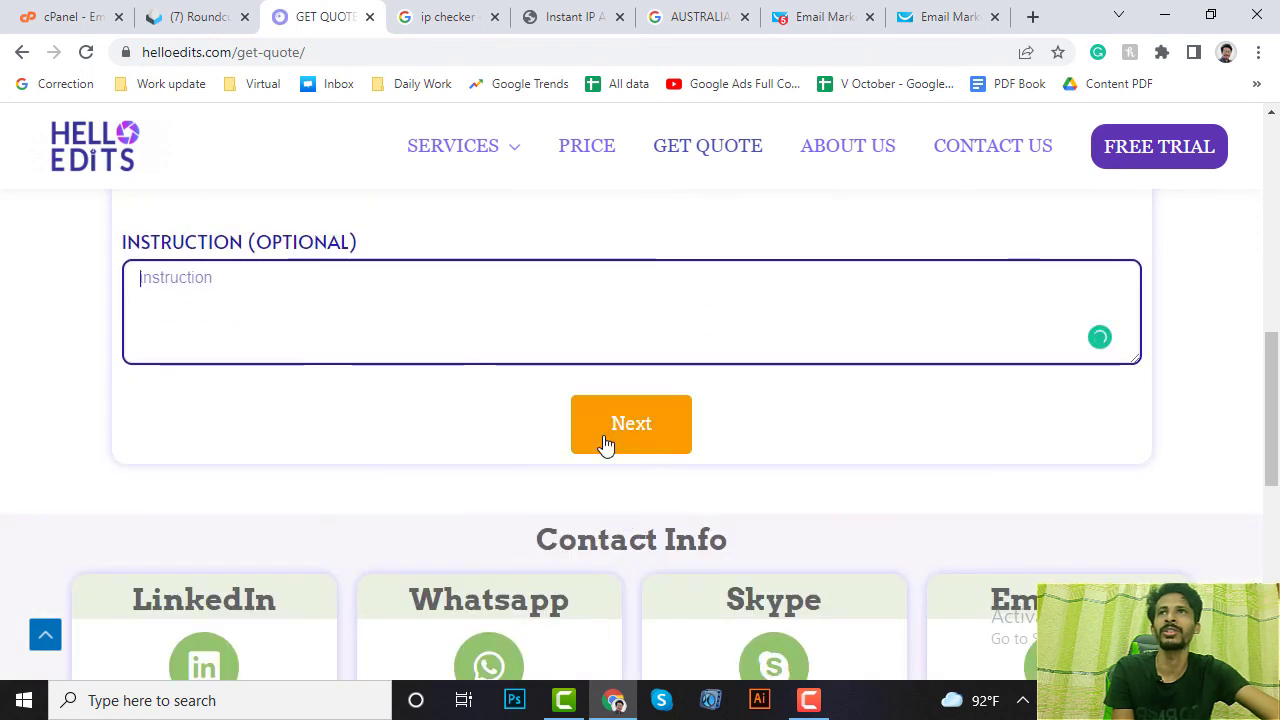
Return to the quote message in Roundcube and highlight the whole block of form answers, from name to instruction.
left_click(192, 17)
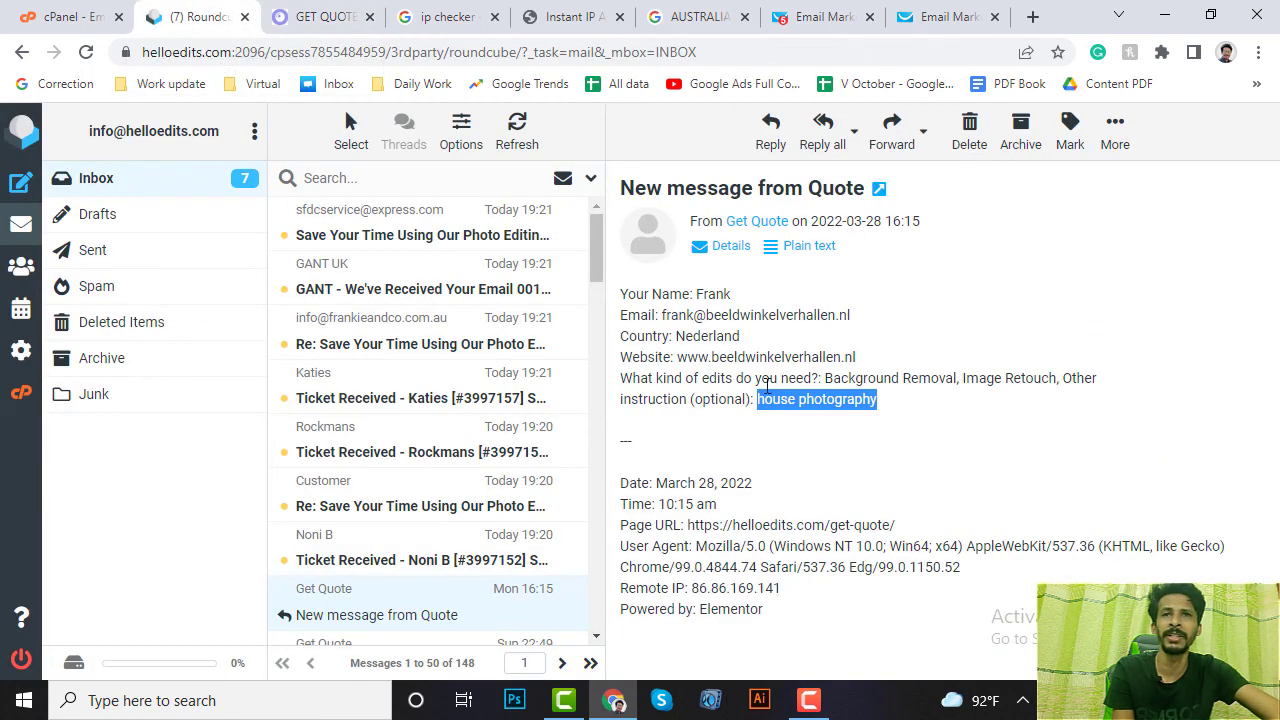
left_click(745, 448)
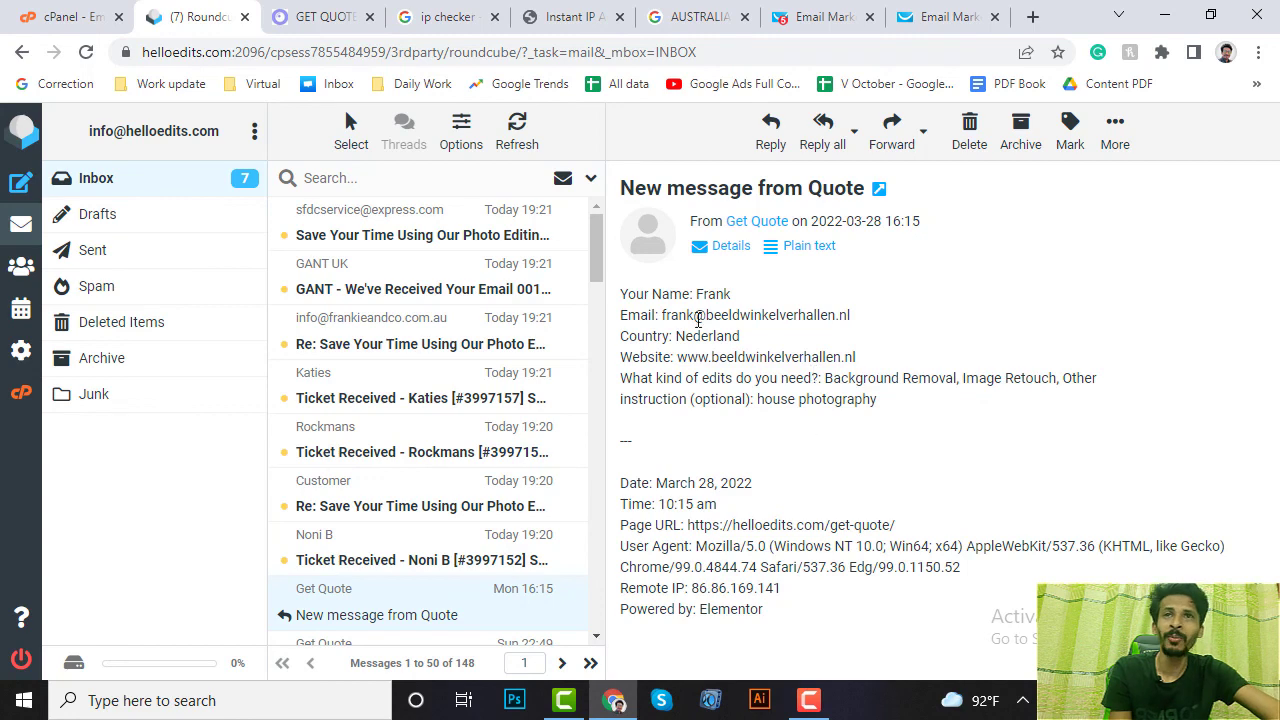
left_click_drag(627, 297, 893, 423)
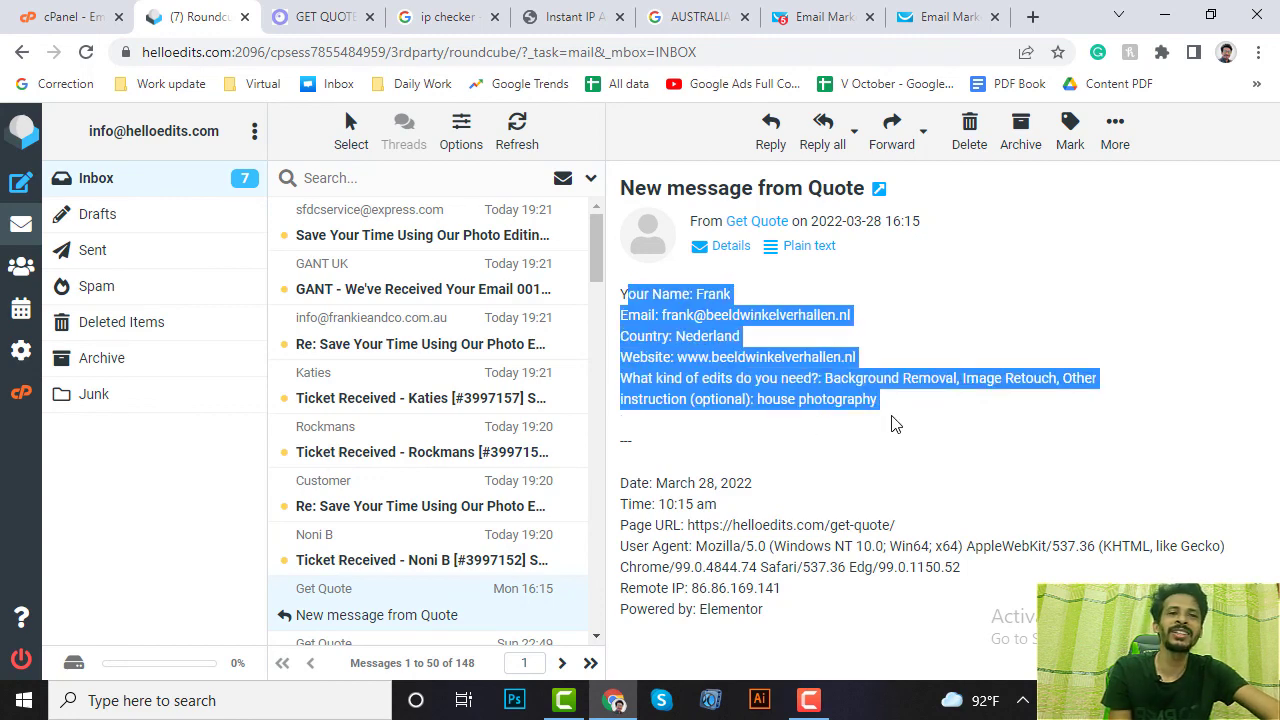
Revisit the Get Your Quote form on the website and check its name, email and country fields.
left_click(318, 17)
scroll(374, 289, "up", 5)
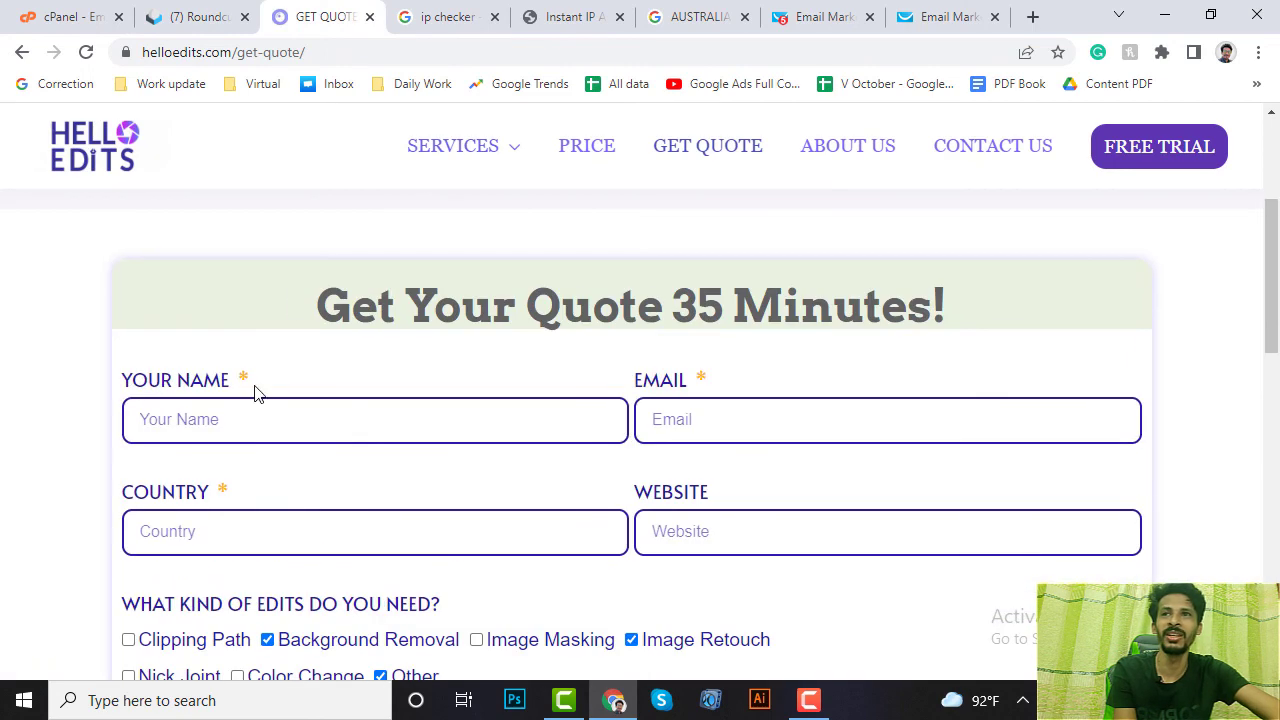
left_click(279, 407)
left_click(694, 404)
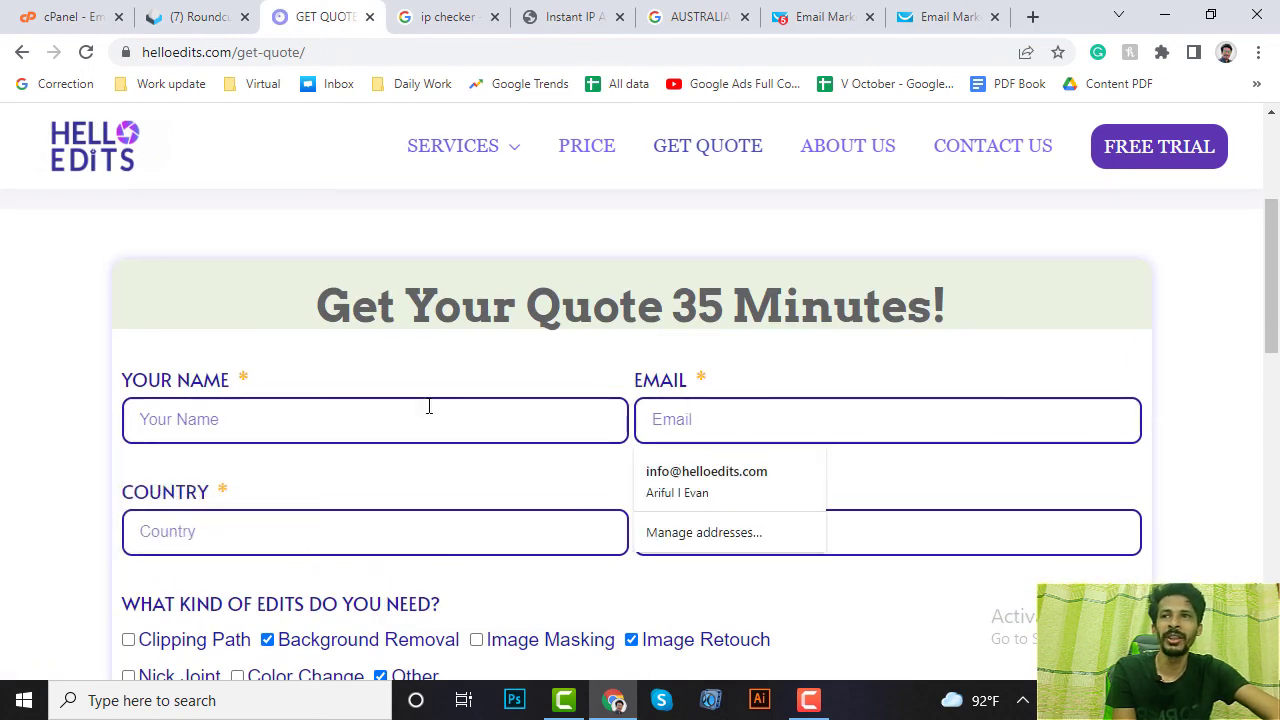
left_click(254, 547)
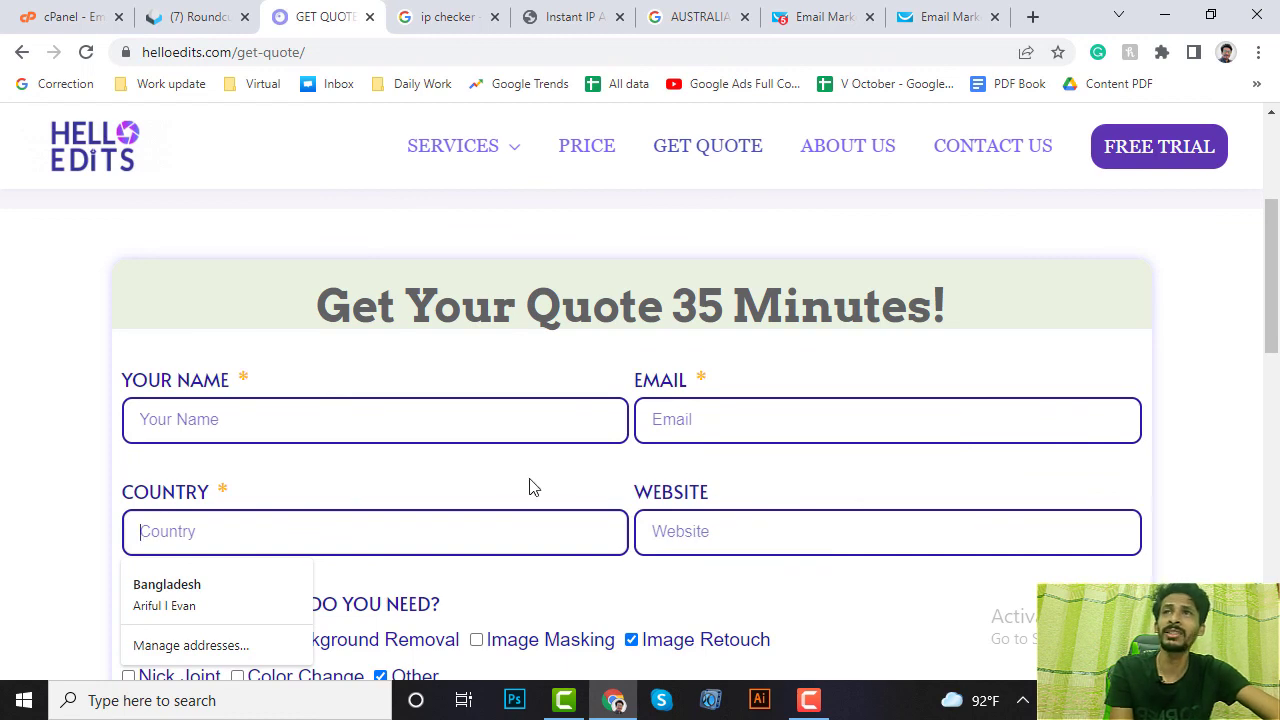
Return to the quote message in Roundcube and copy the customer's remote IP address from its footer.
left_click(190, 8)
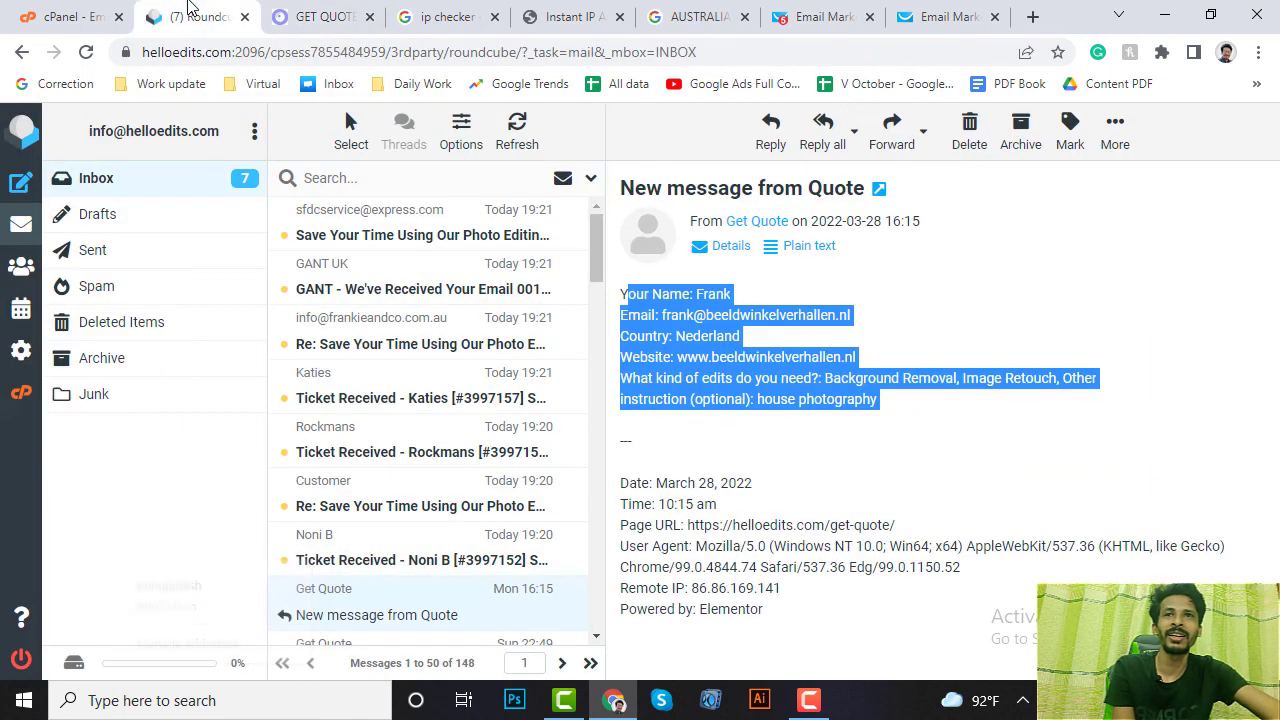
left_click(768, 469)
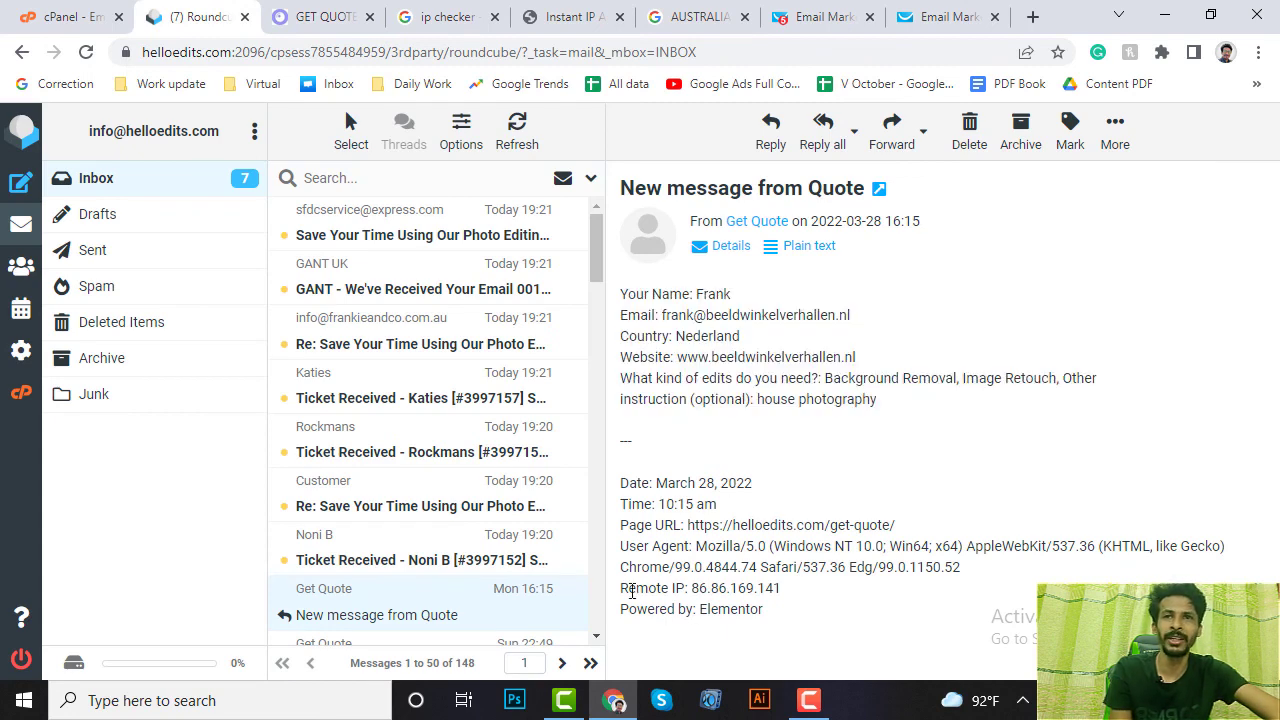
left_click_drag(624, 588, 795, 598)
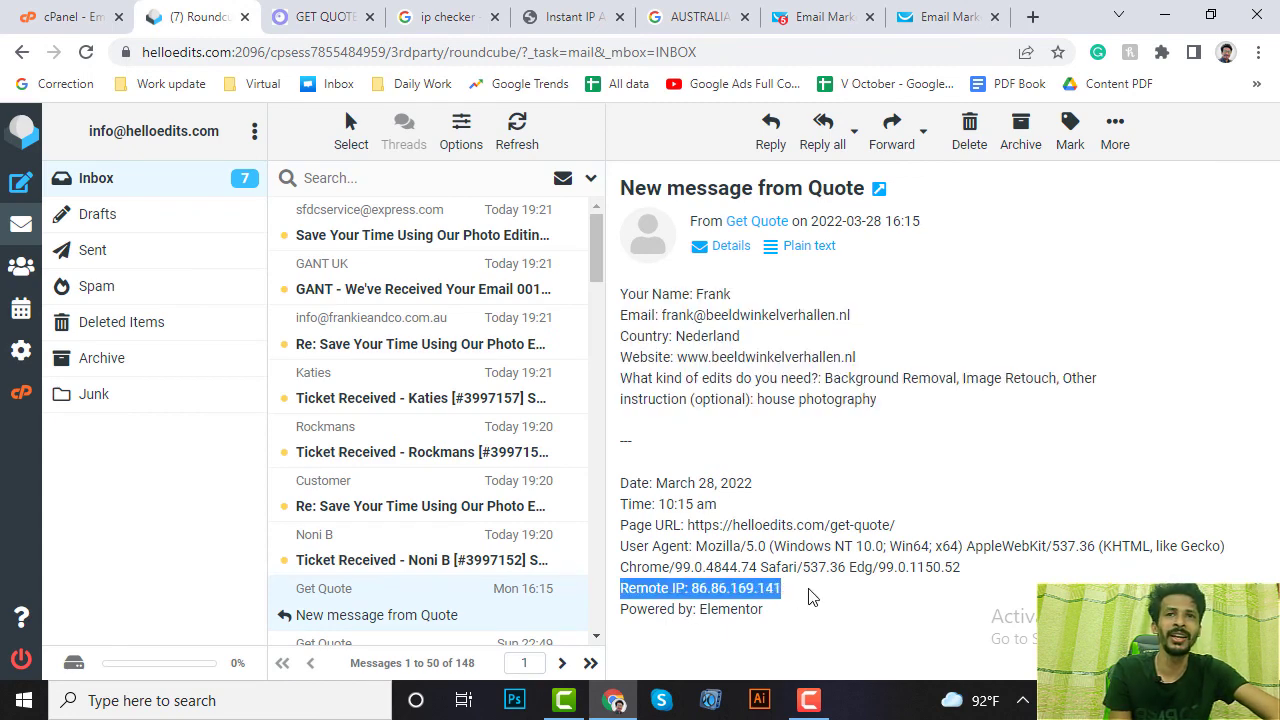
left_click(740, 592)
left_click_drag(692, 588, 800, 592)
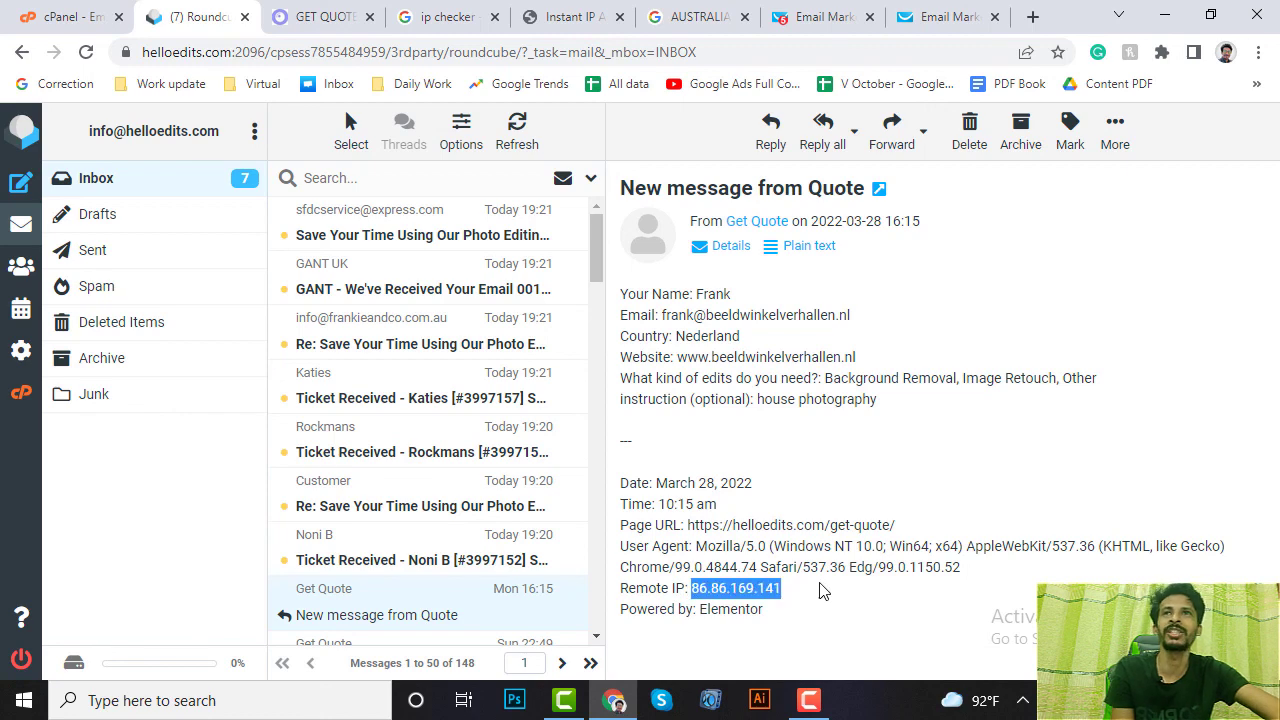
Google "ip checker" and look up the copied IP address with whatismyipaddress.com's Instant IP Address Lookup.
left_click(437, 22)
left_click(391, 152)
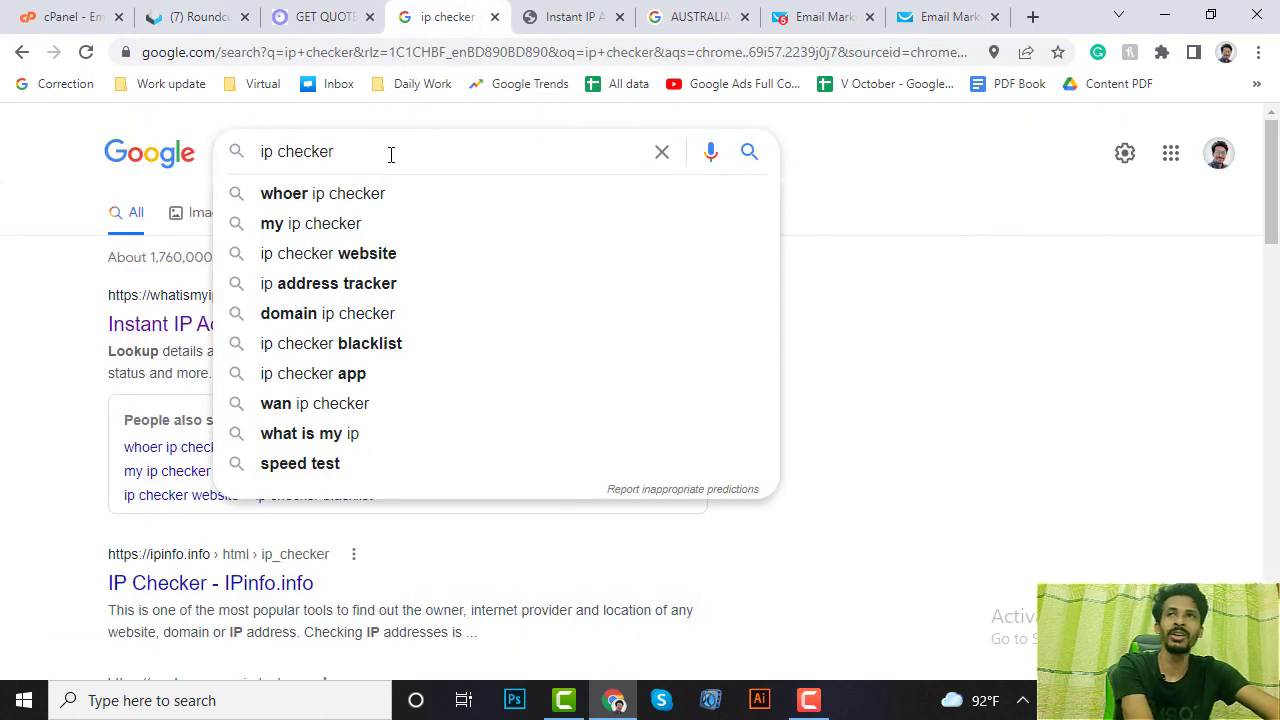
key("Return")
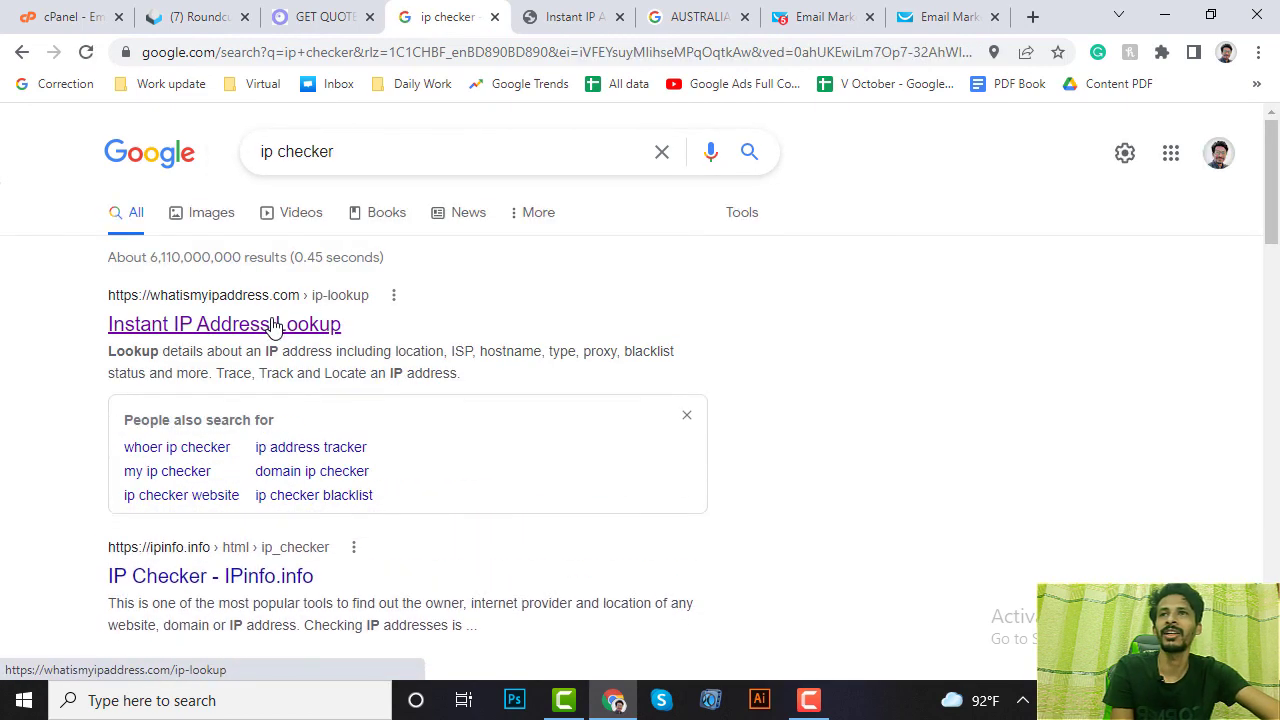
left_click(272, 333)
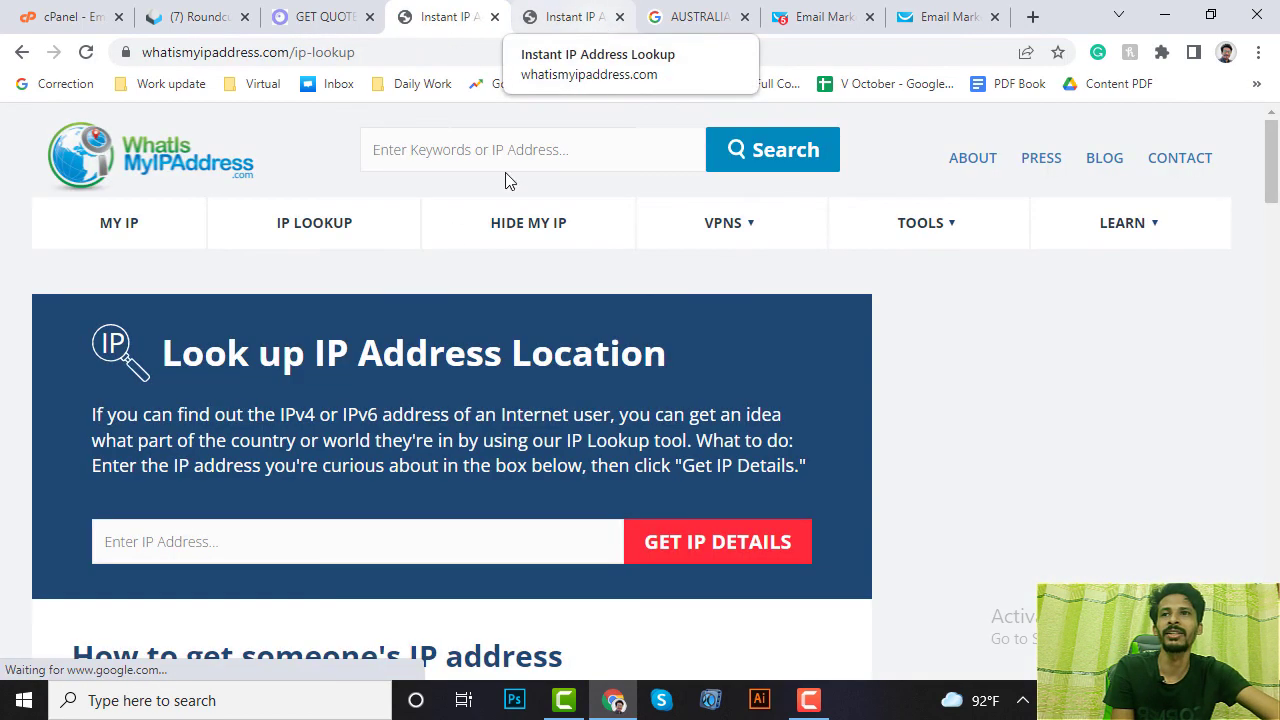
scroll(300, 420, "down", 1)
left_click(200, 449)
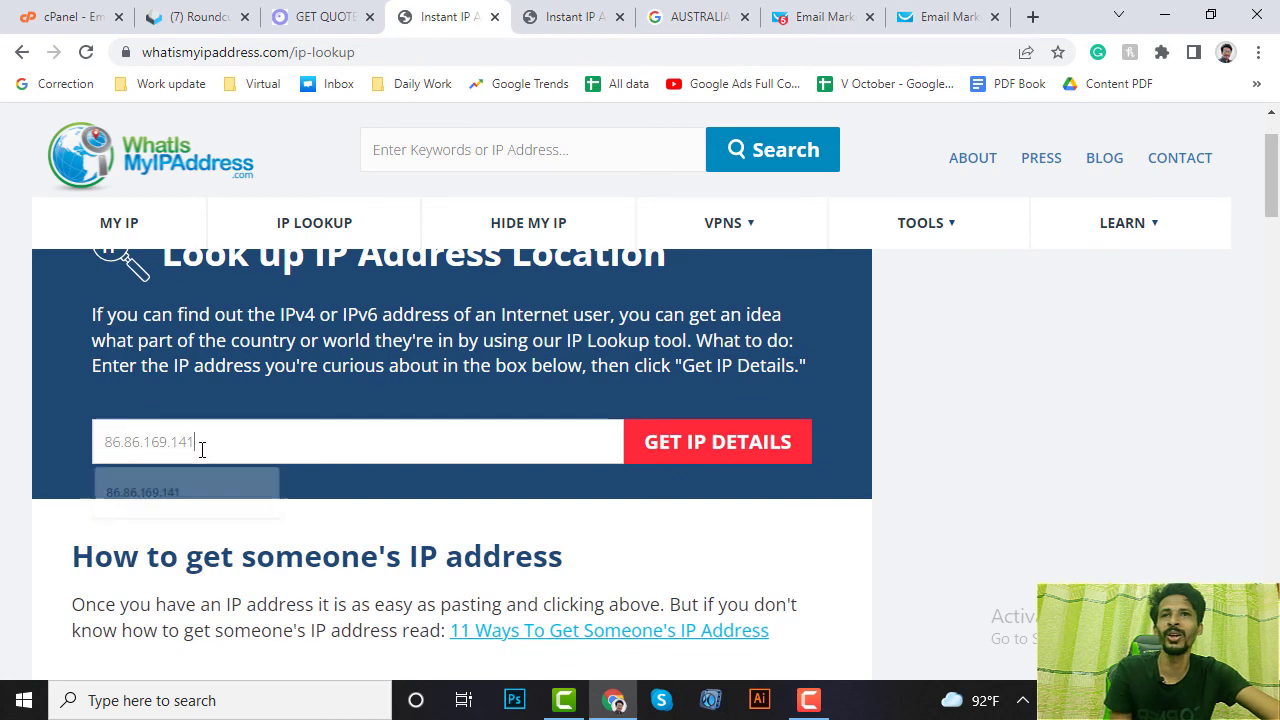
left_click(190, 482)
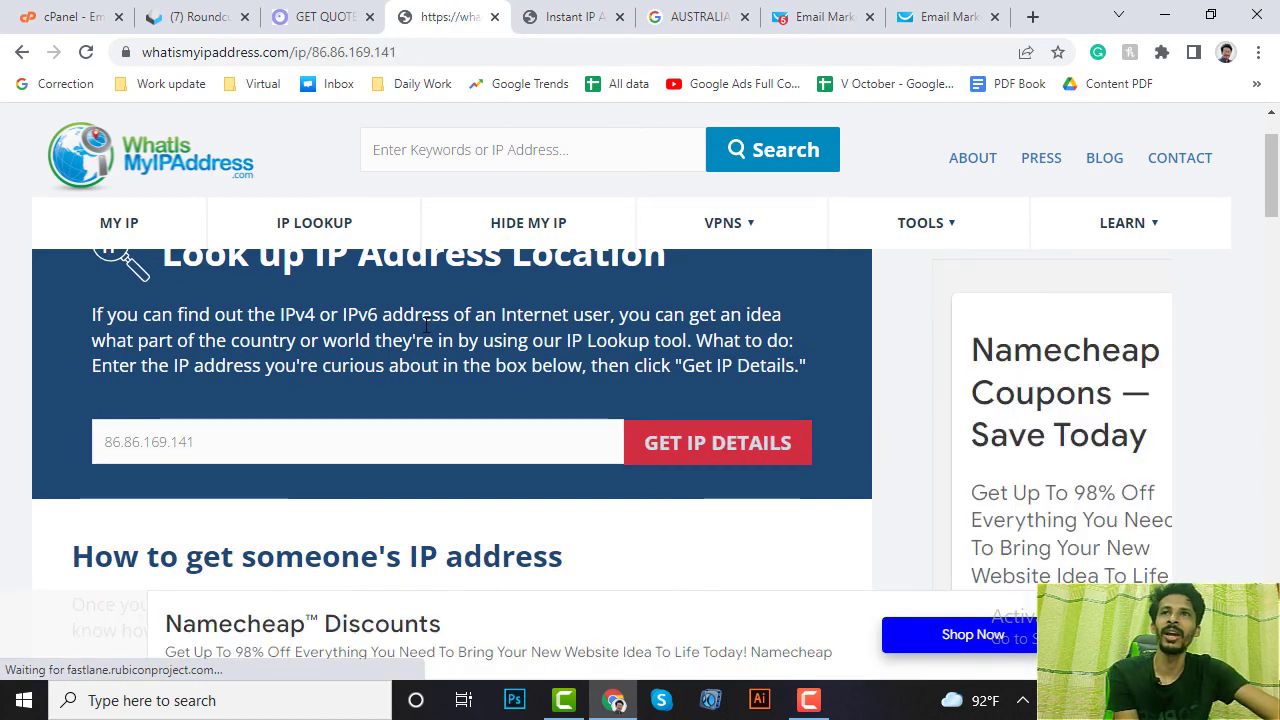
Examine the location details of the looked-up IP address and highlight its country entry.
scroll(426, 326, "down", 2)
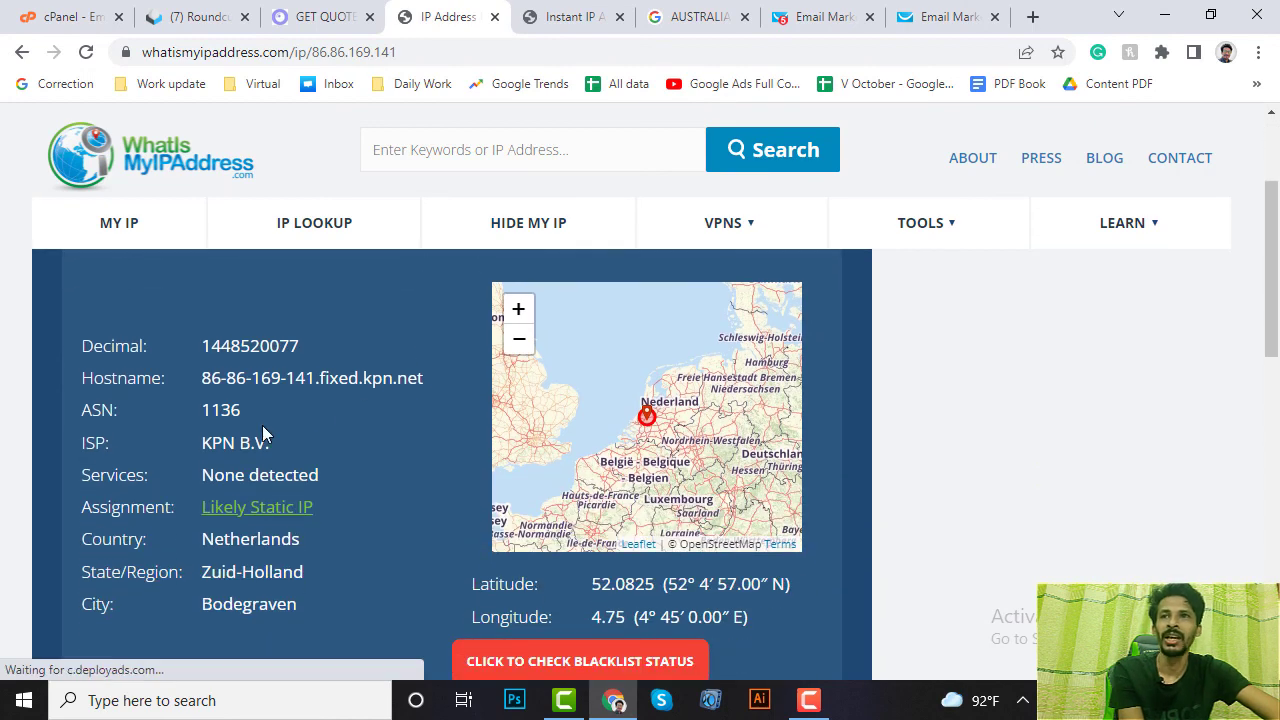
scroll(229, 406, "up", 1)
scroll(226, 468, "down", 2)
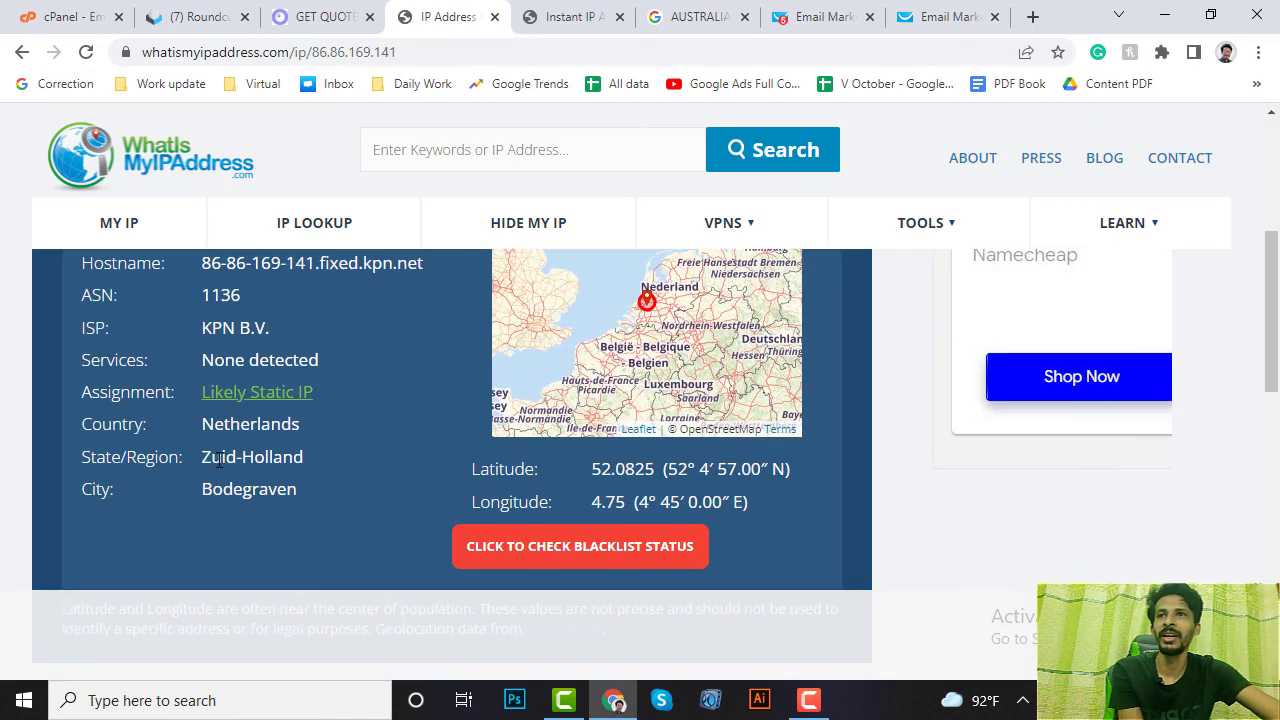
double_click(113, 424)
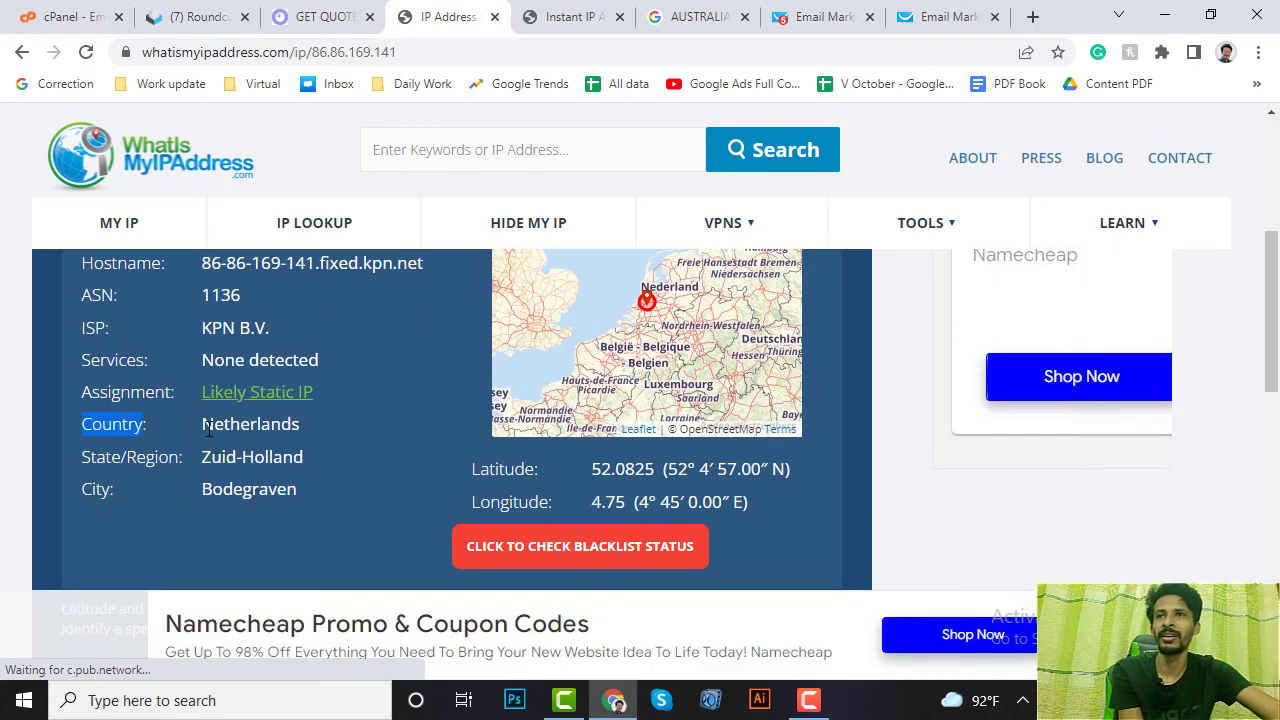
left_click_drag(196, 425, 324, 428)
left_click(356, 404)
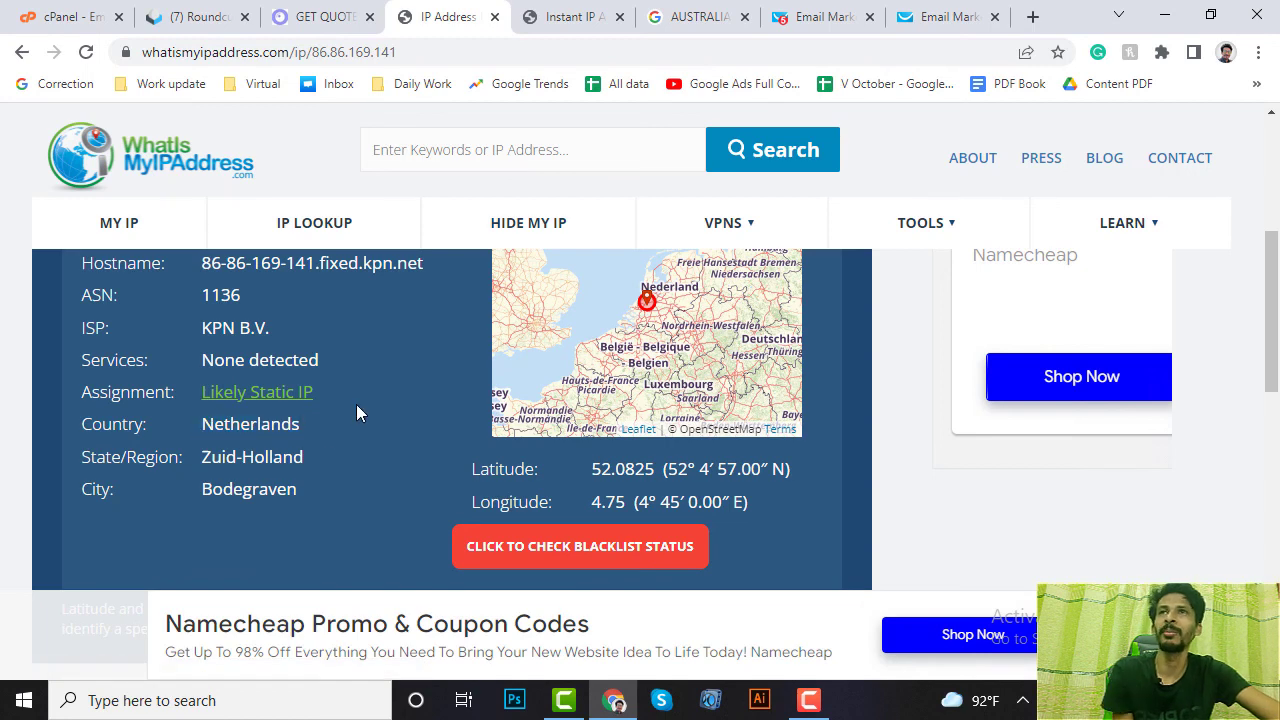
Back in the Roundcube quote message, highlight the form answers and the remote IP address.
left_click(318, 16)
left_click(190, 12)
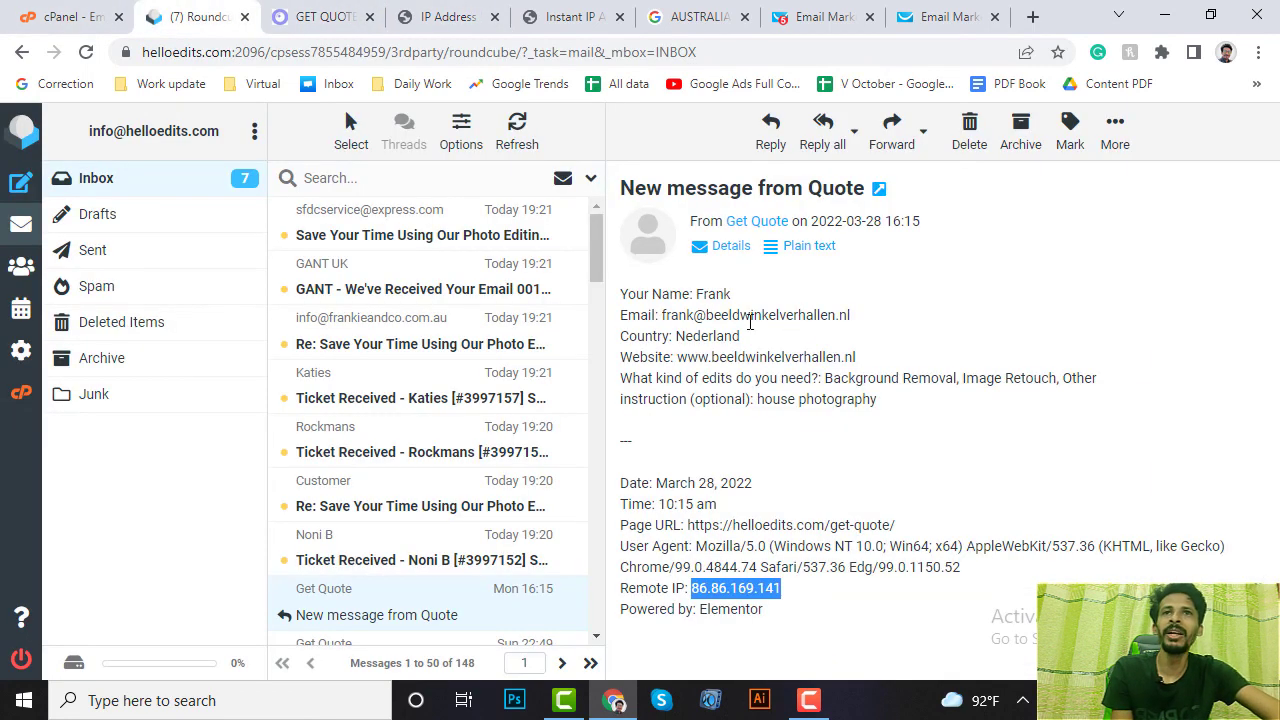
left_click_drag(658, 294, 985, 432)
left_click(910, 464)
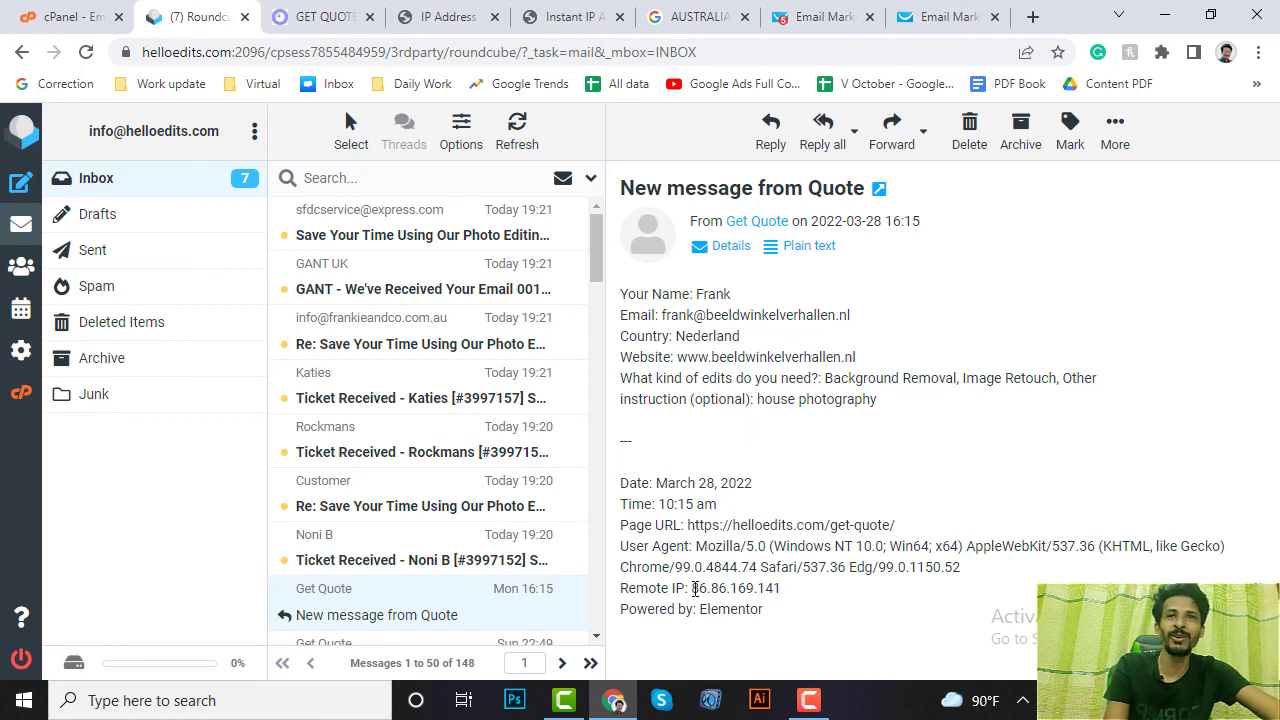
left_click_drag(694, 588, 786, 594)
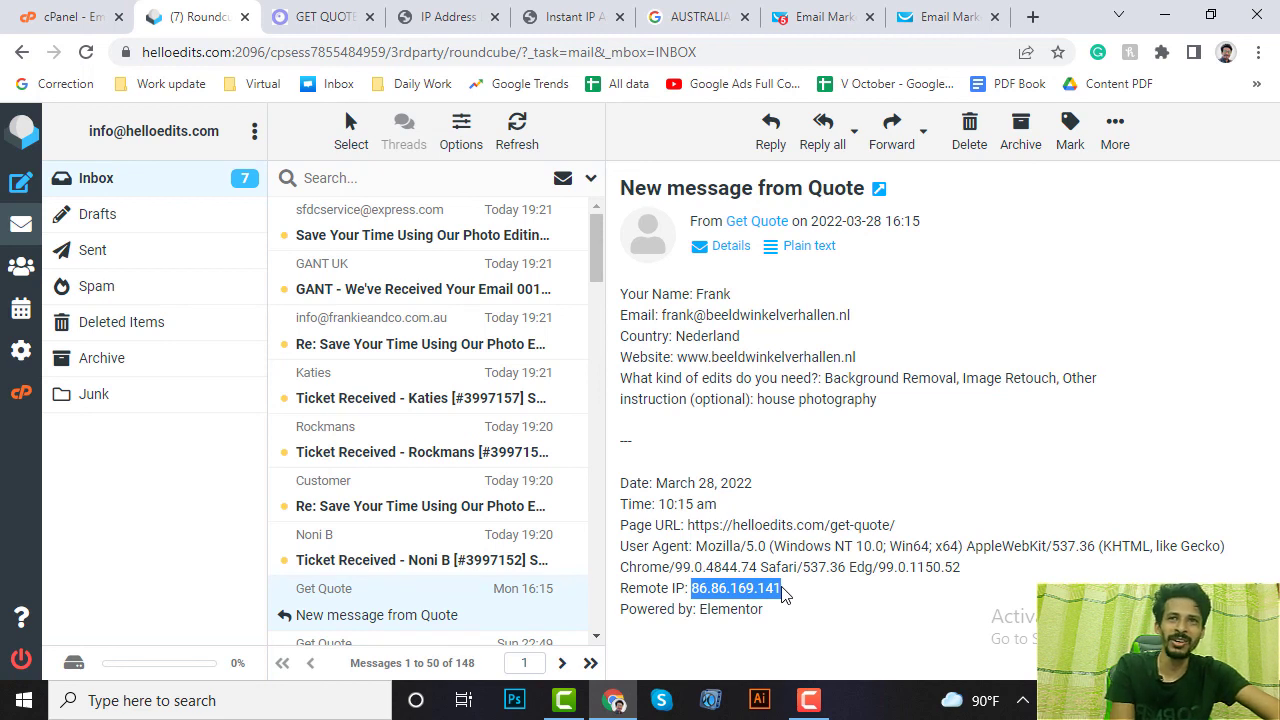
left_click_drag(698, 296, 742, 420)
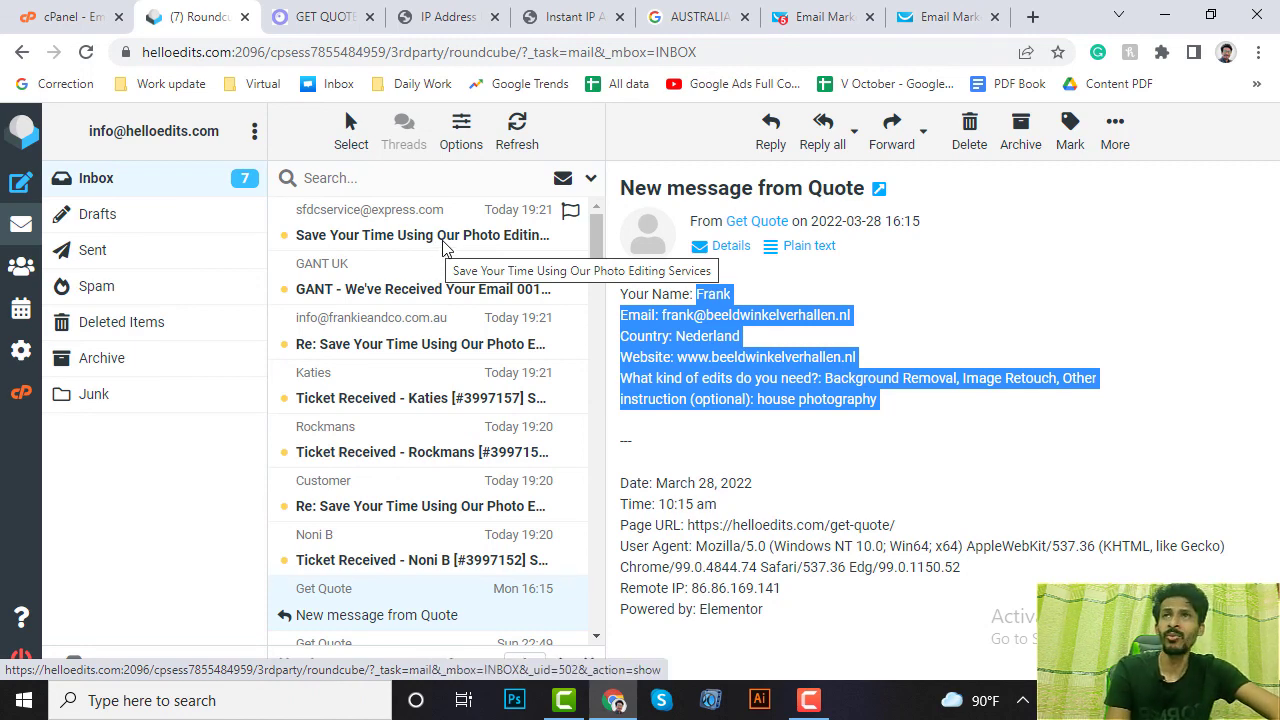
Open the Hello Edits website's home page, then minimize the browser to show the desktop.
left_click(325, 16)
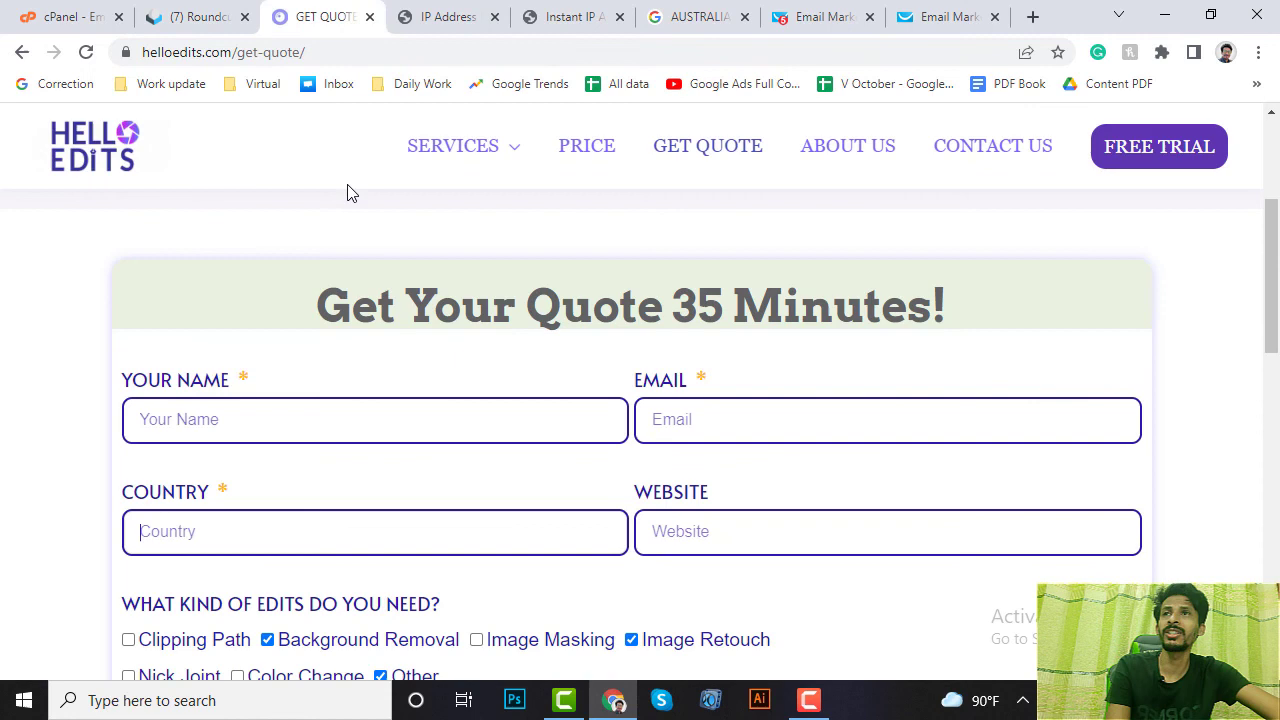
left_click(126, 163)
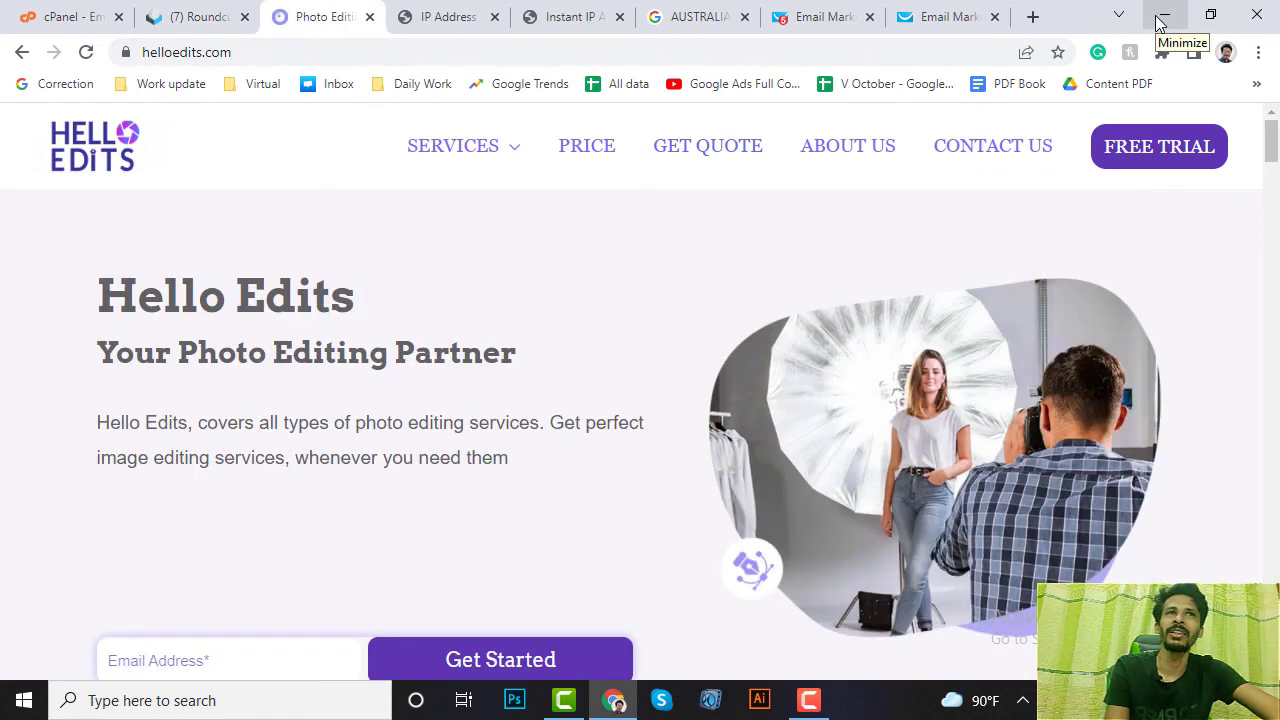
left_click(1161, 22)
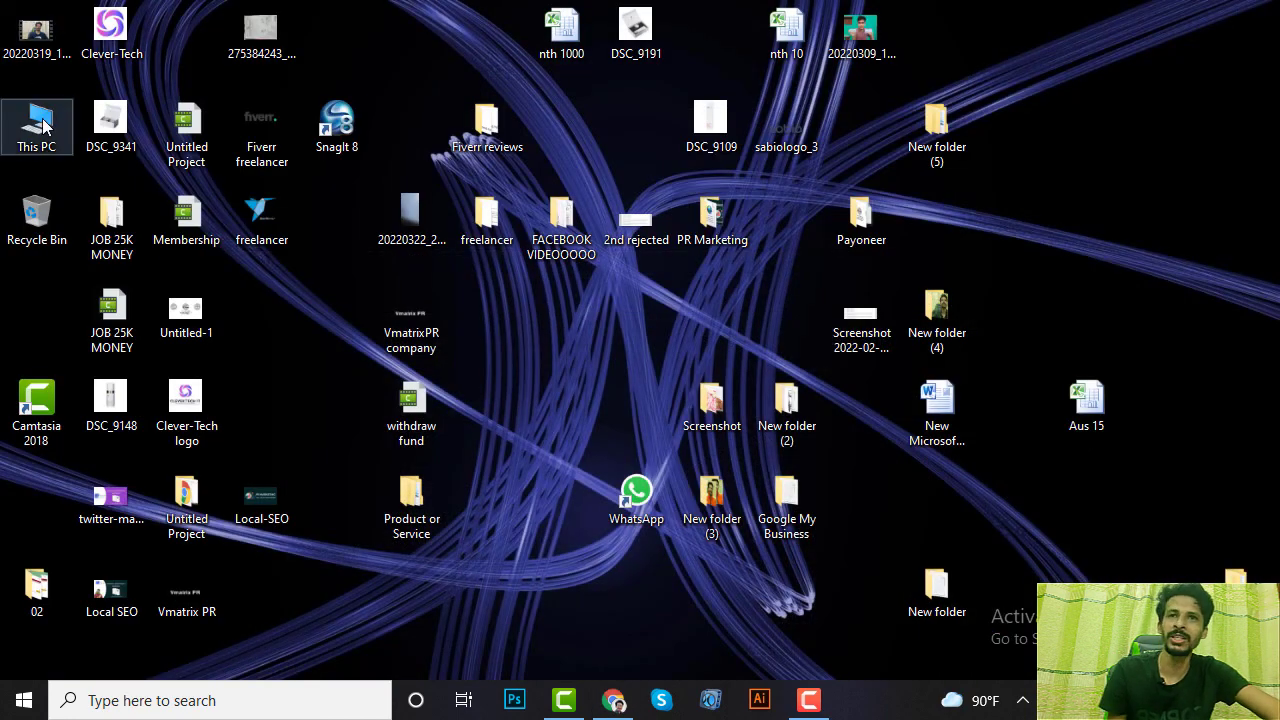
Open the Hello Edits (E:) drive in File Explorer and point out the individual customer folders.
double_click(40, 122)
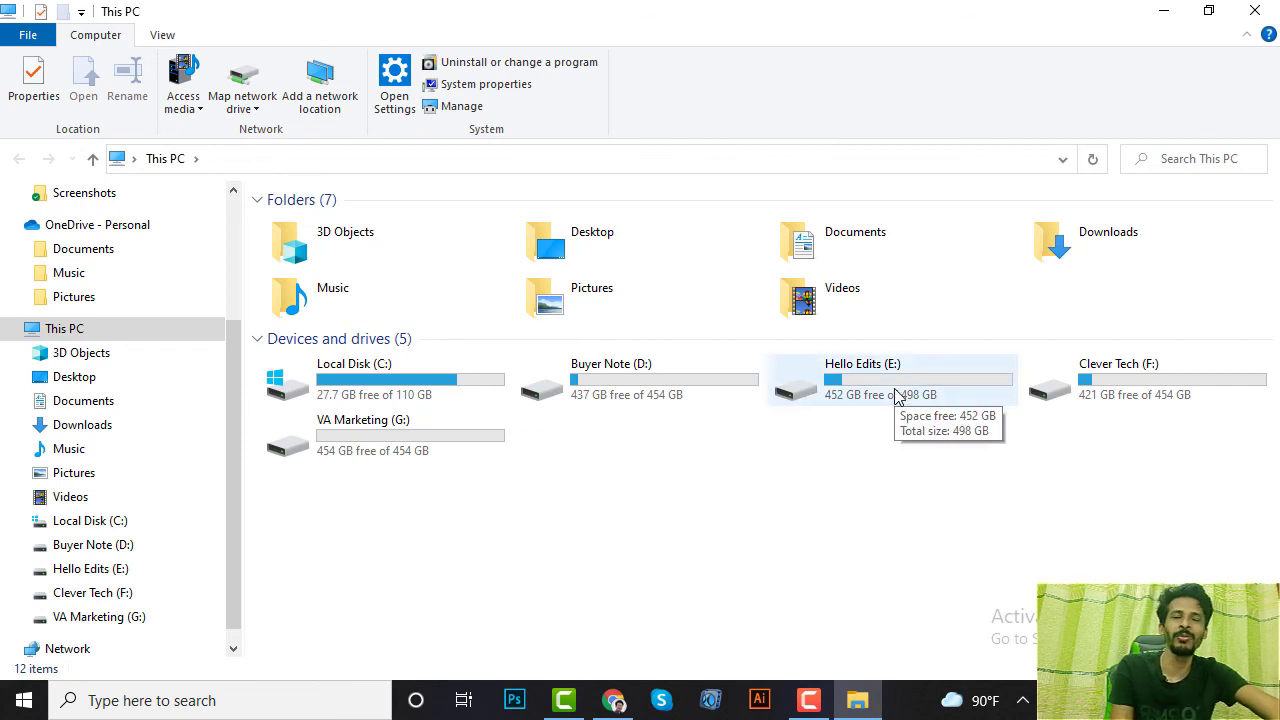
double_click(897, 395)
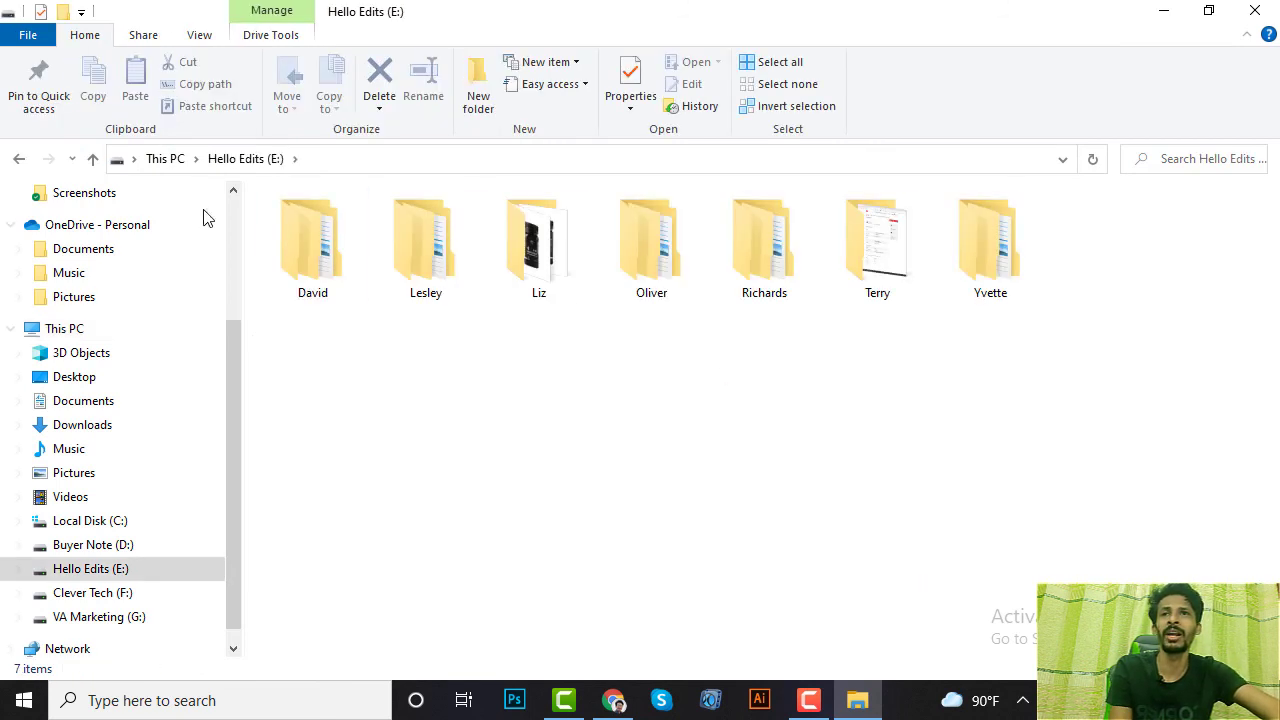
left_click(333, 257)
left_click(419, 241)
left_click(570, 250)
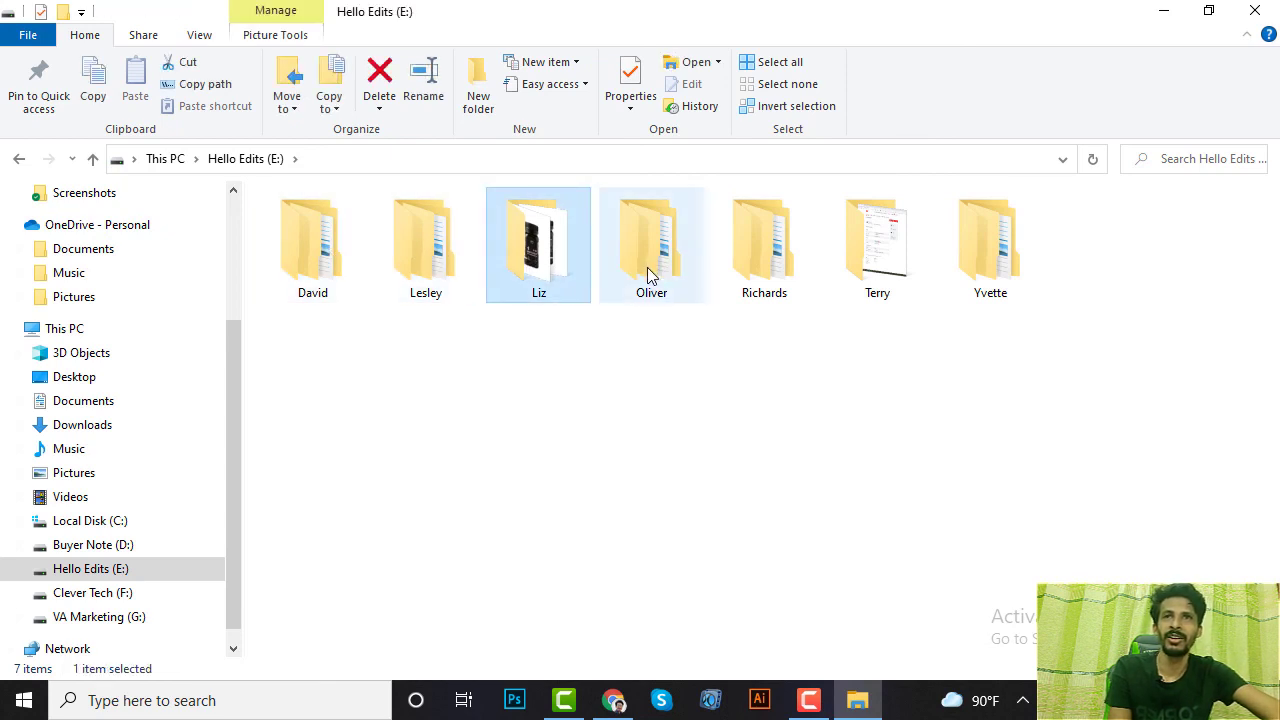
left_click(765, 250)
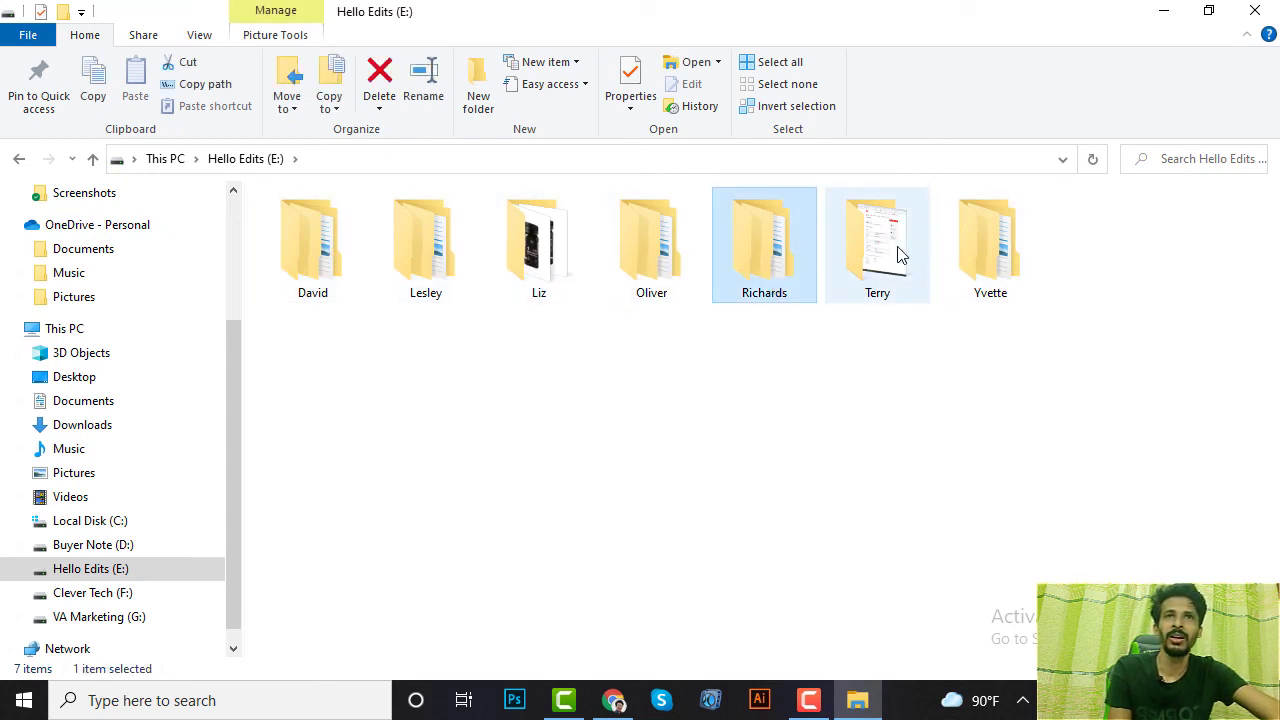
left_click(975, 258)
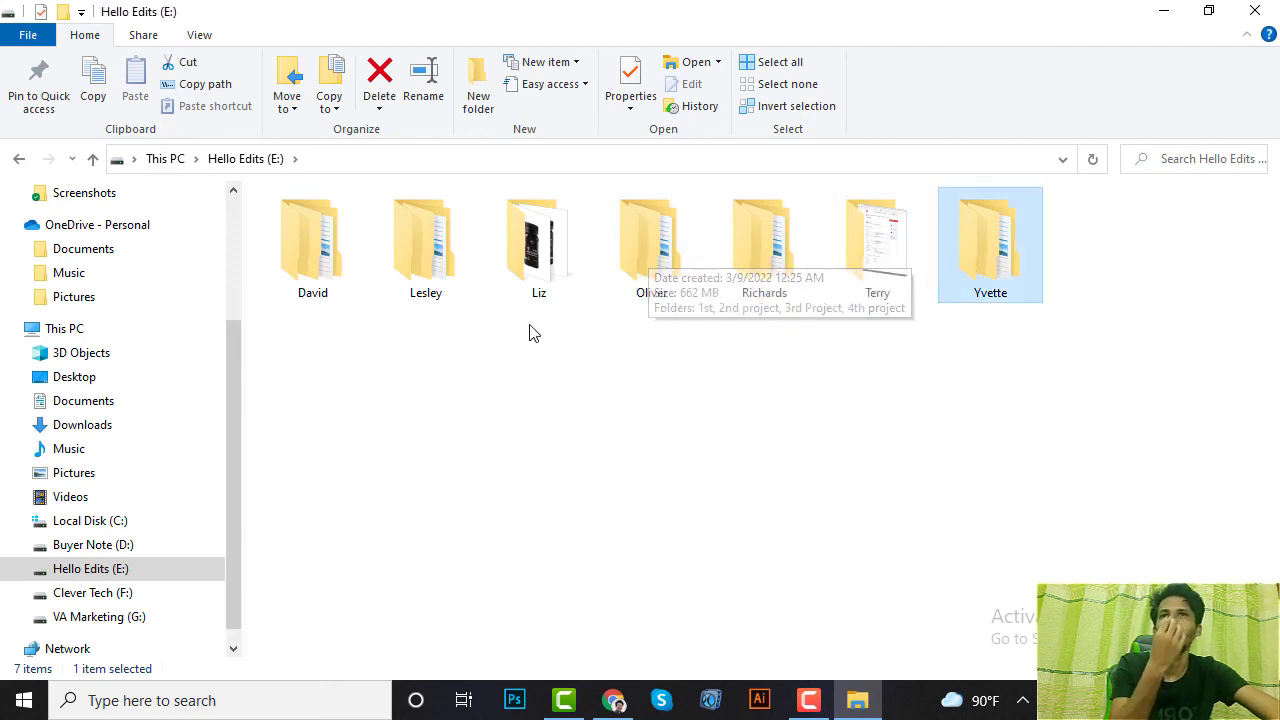
left_click(505, 308)
left_click_drag(583, 329, 871, 357)
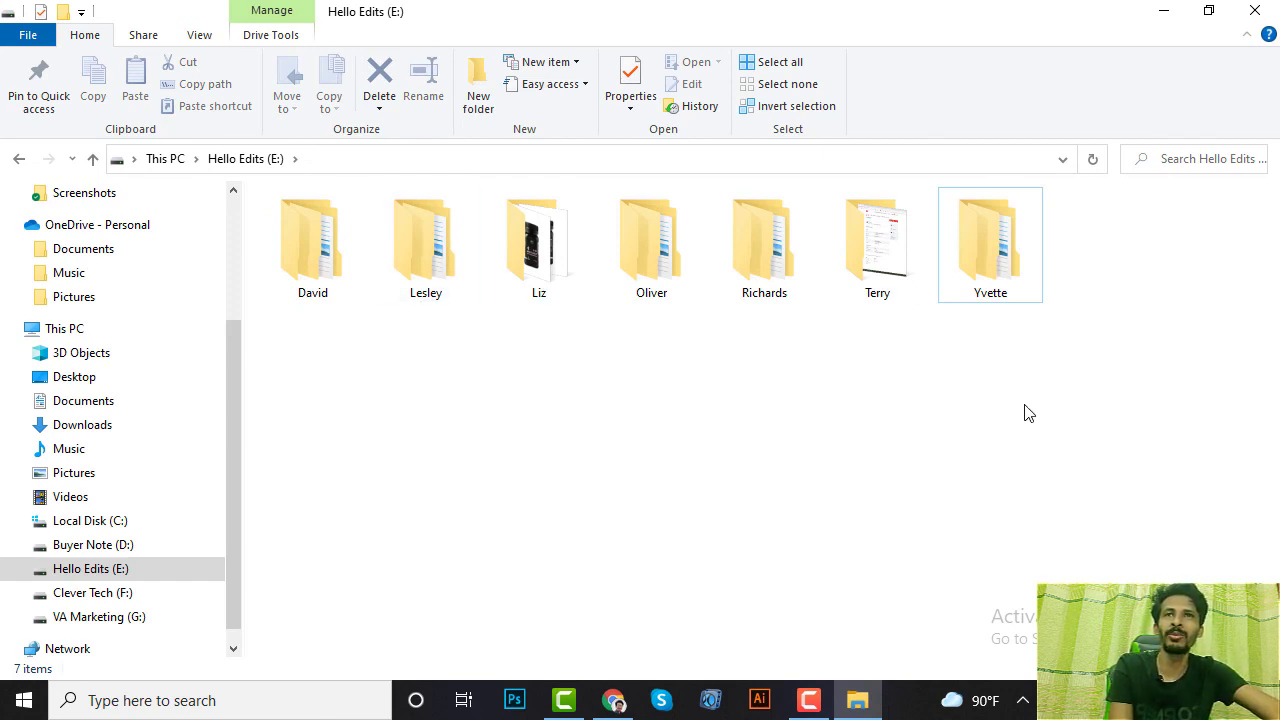
Open the second customer's folder and go through its project folders from Project 1 84 to Project 5 108.
double_click(417, 233)
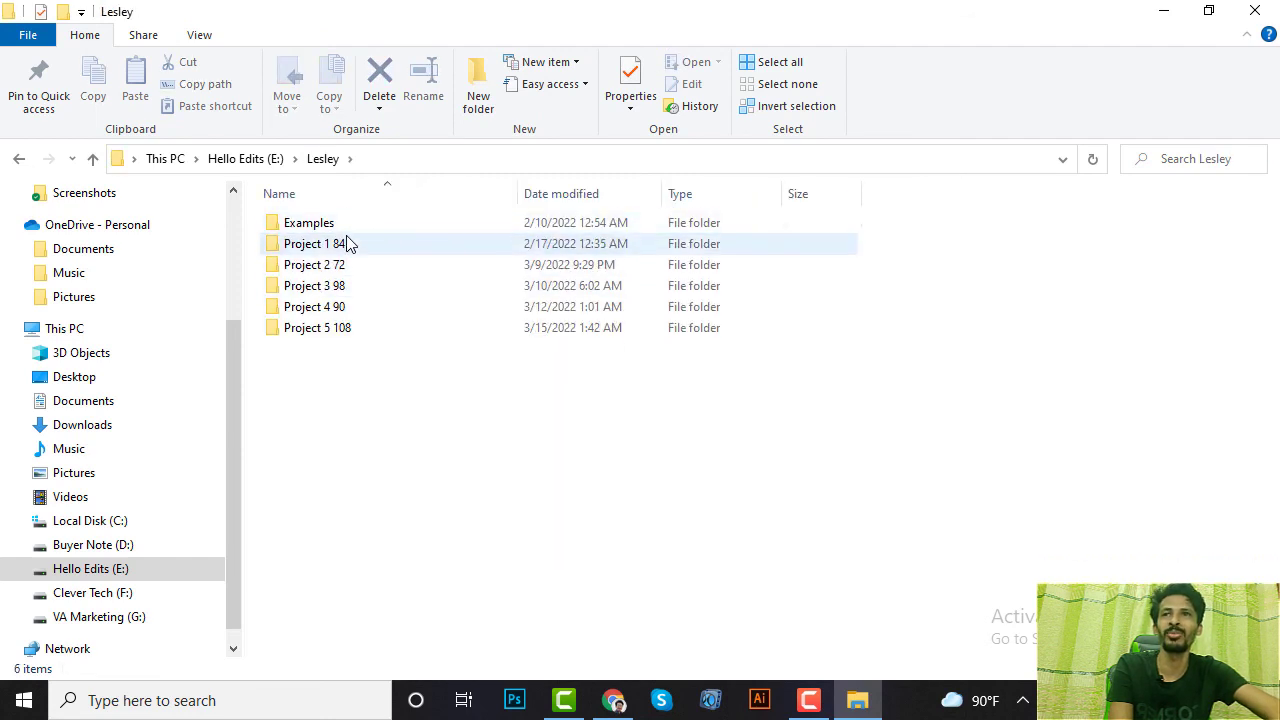
left_click(346, 264)
left_click(344, 287)
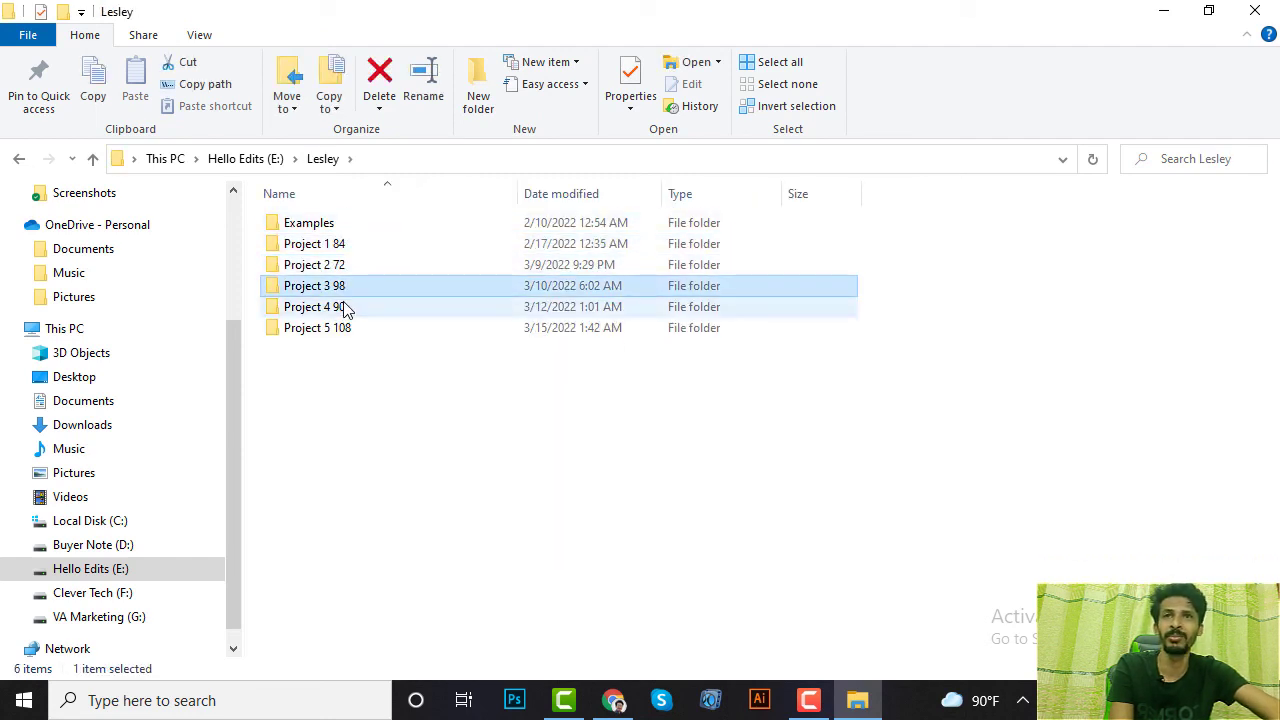
left_click(345, 306)
left_click(367, 330)
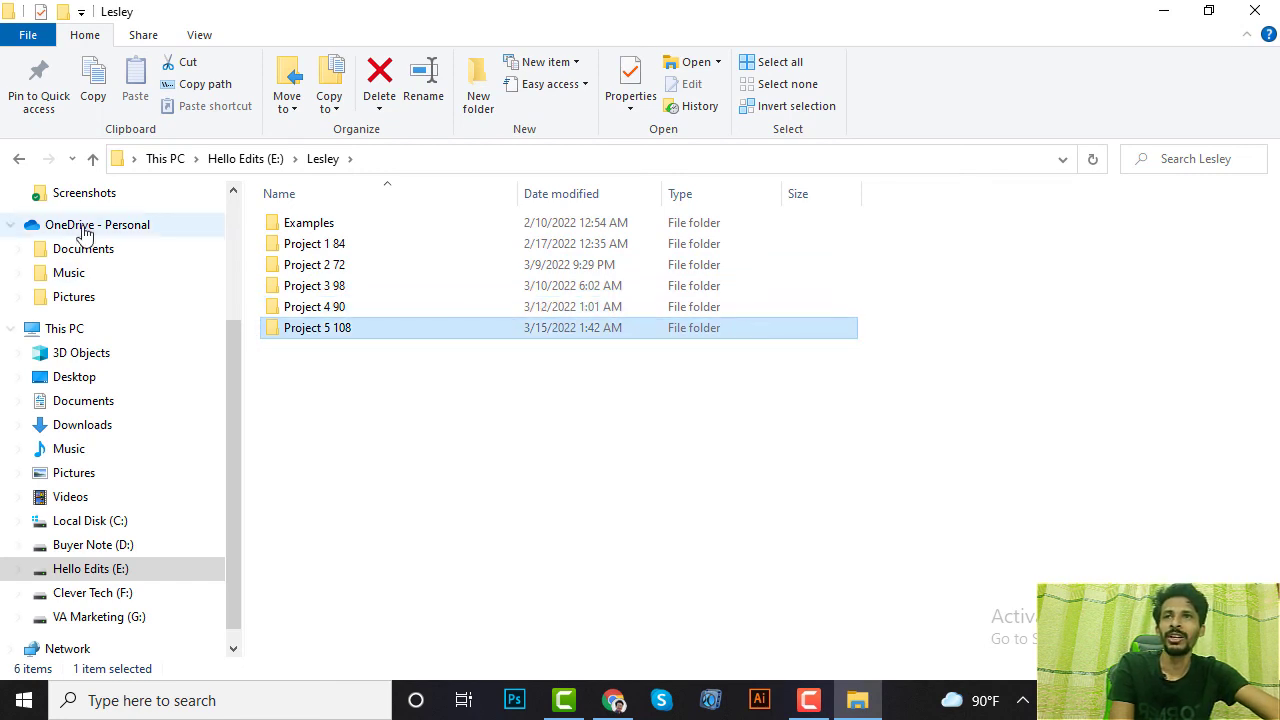
left_click(365, 382)
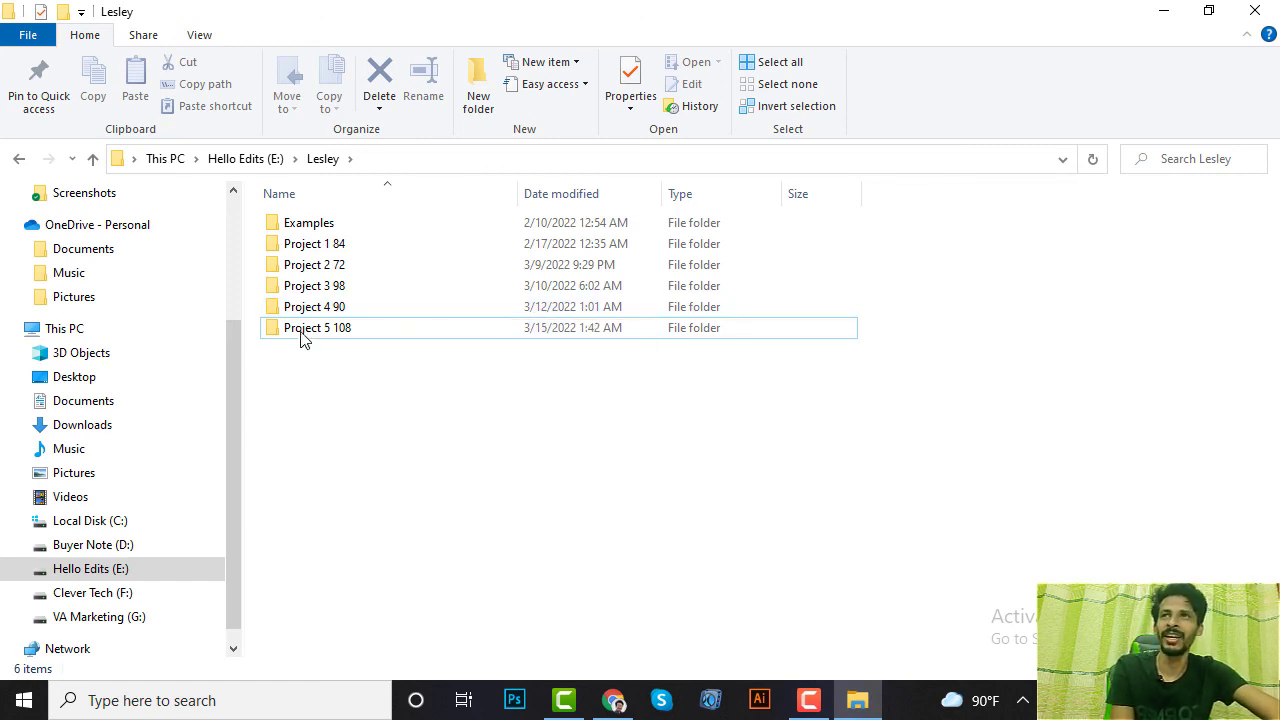
left_click_drag(420, 392, 343, 236)
left_click(432, 443)
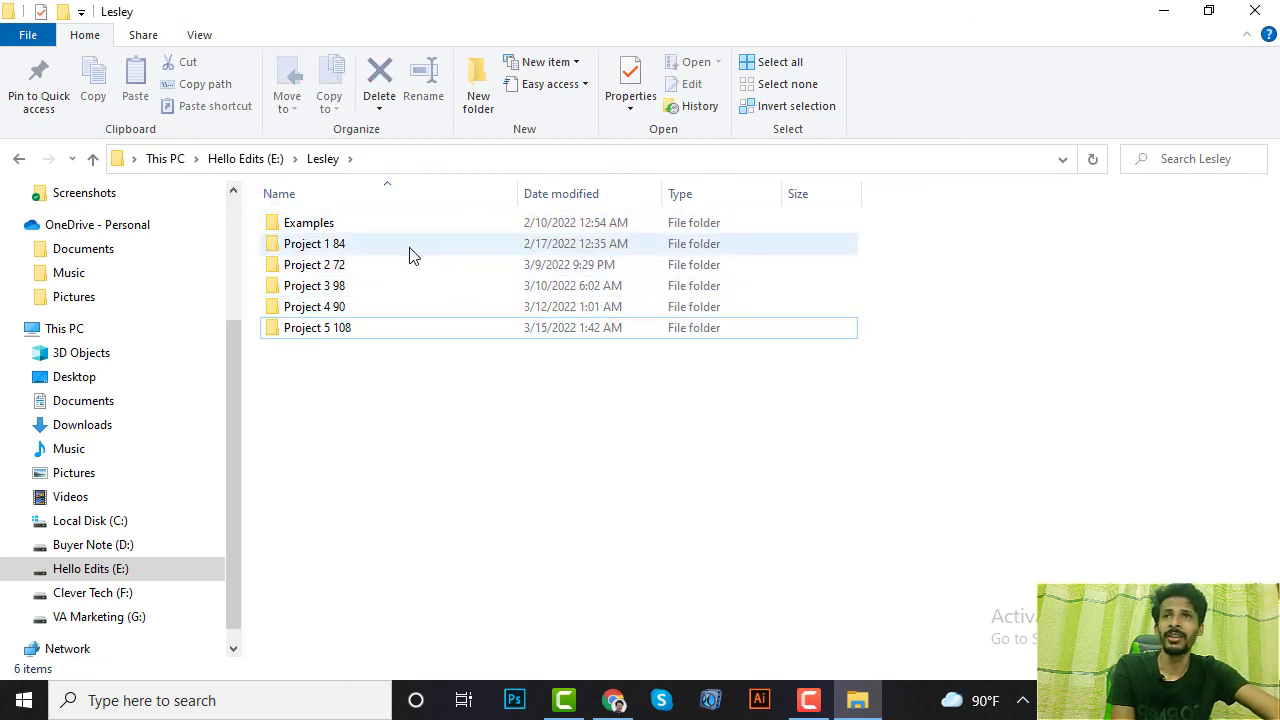
Check the contents of the Project 5 108 folder, then go back up and select all five project folders.
left_click(344, 334)
double_click(344, 338)
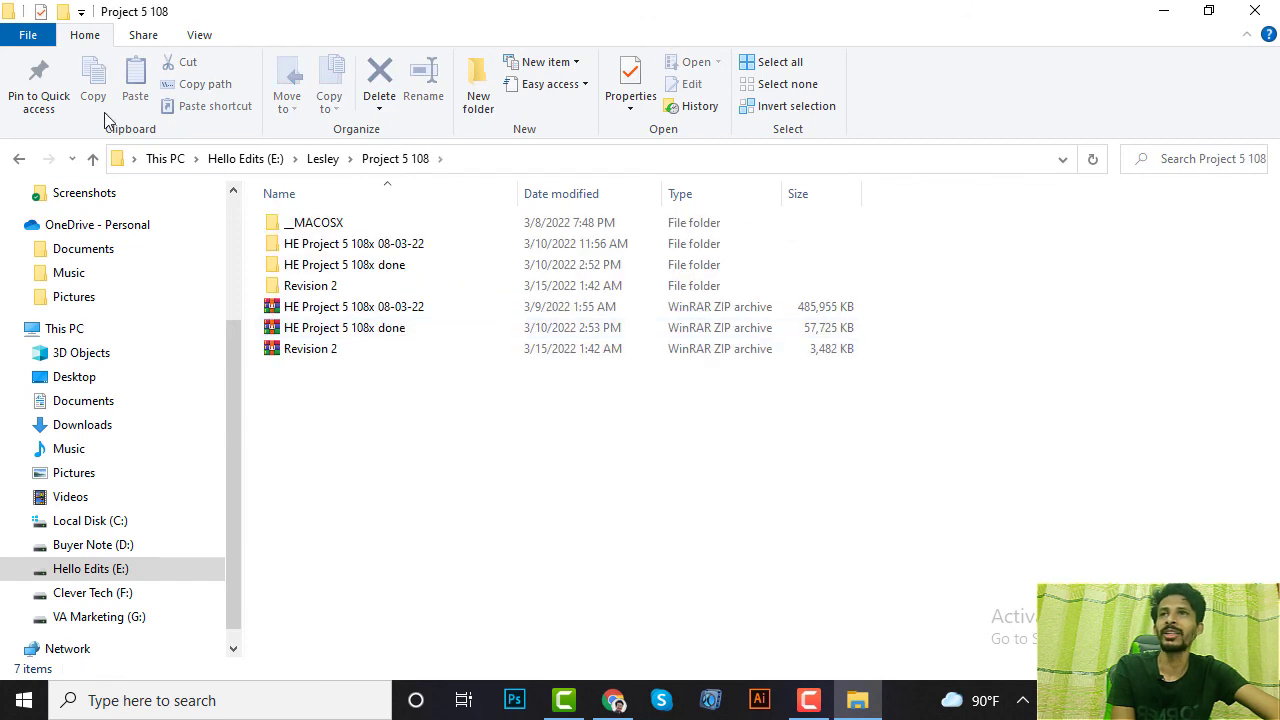
left_click(93, 159)
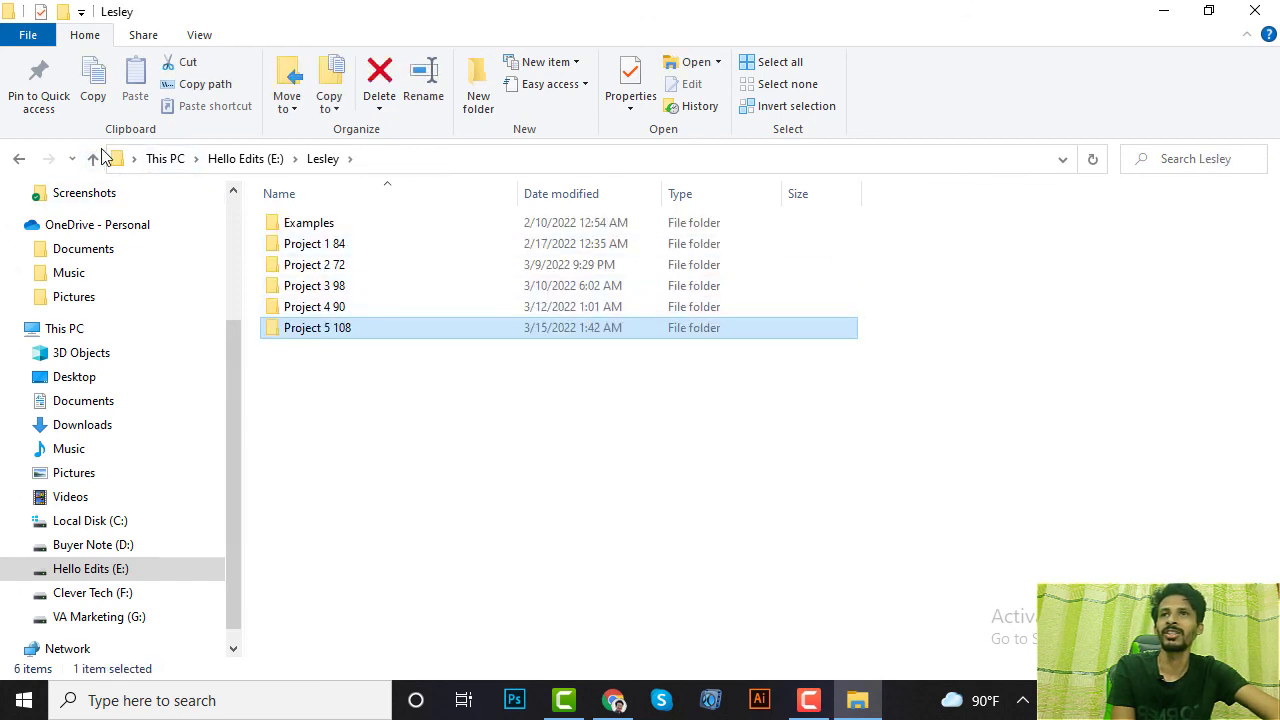
left_click(417, 384)
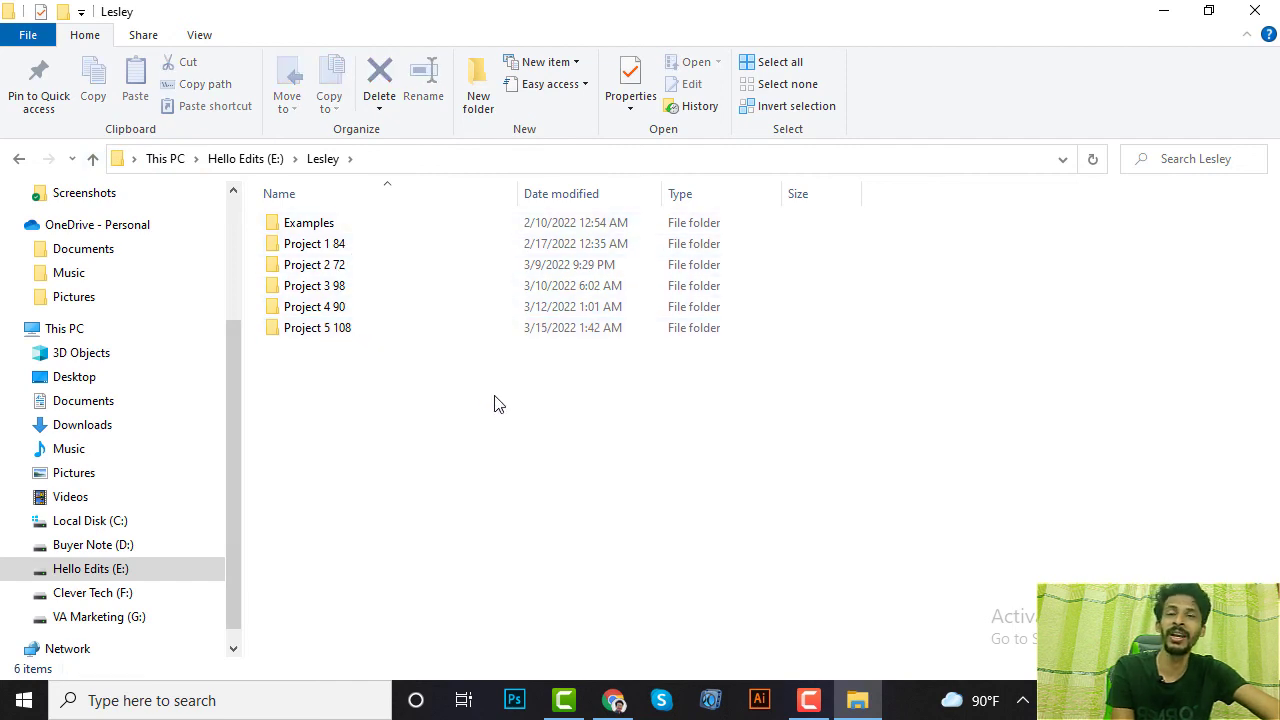
left_click_drag(394, 378, 341, 250)
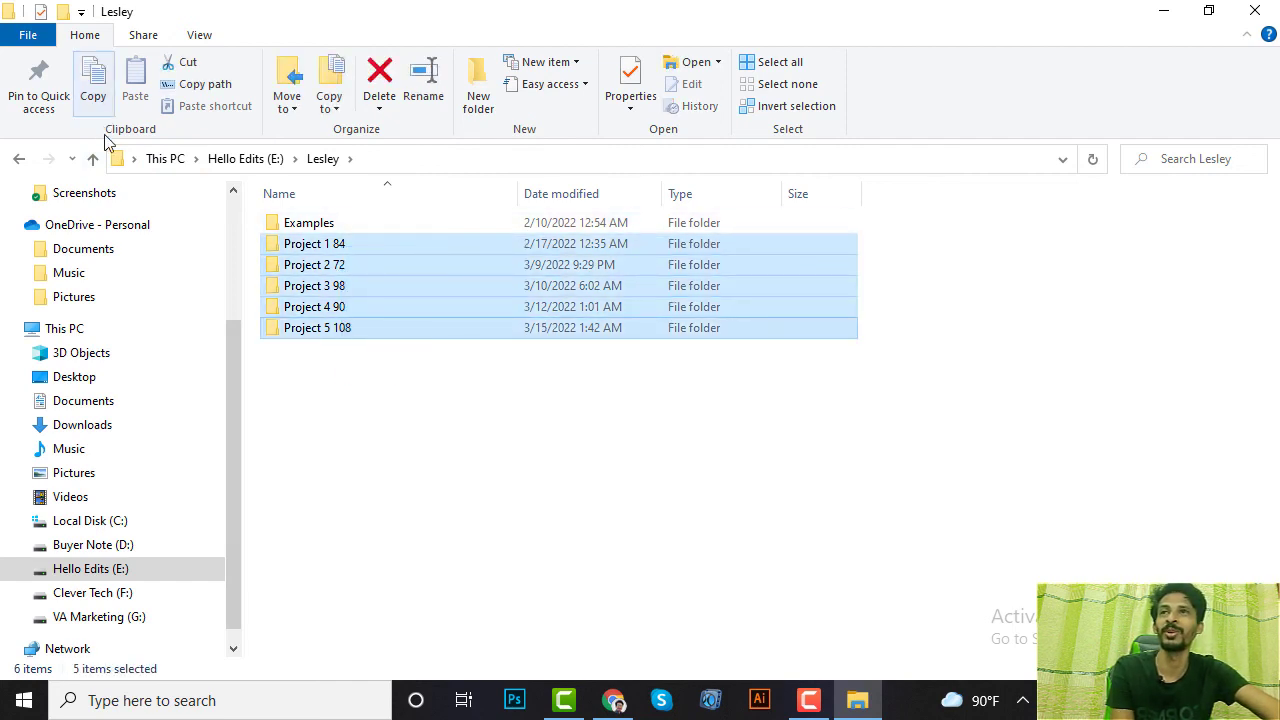
Return to the Hello Edits (E:) drive and open the fifth customer's Candle 70g folder and its Candle 70g Full subfolder.
left_click(93, 158)
left_click(605, 355)
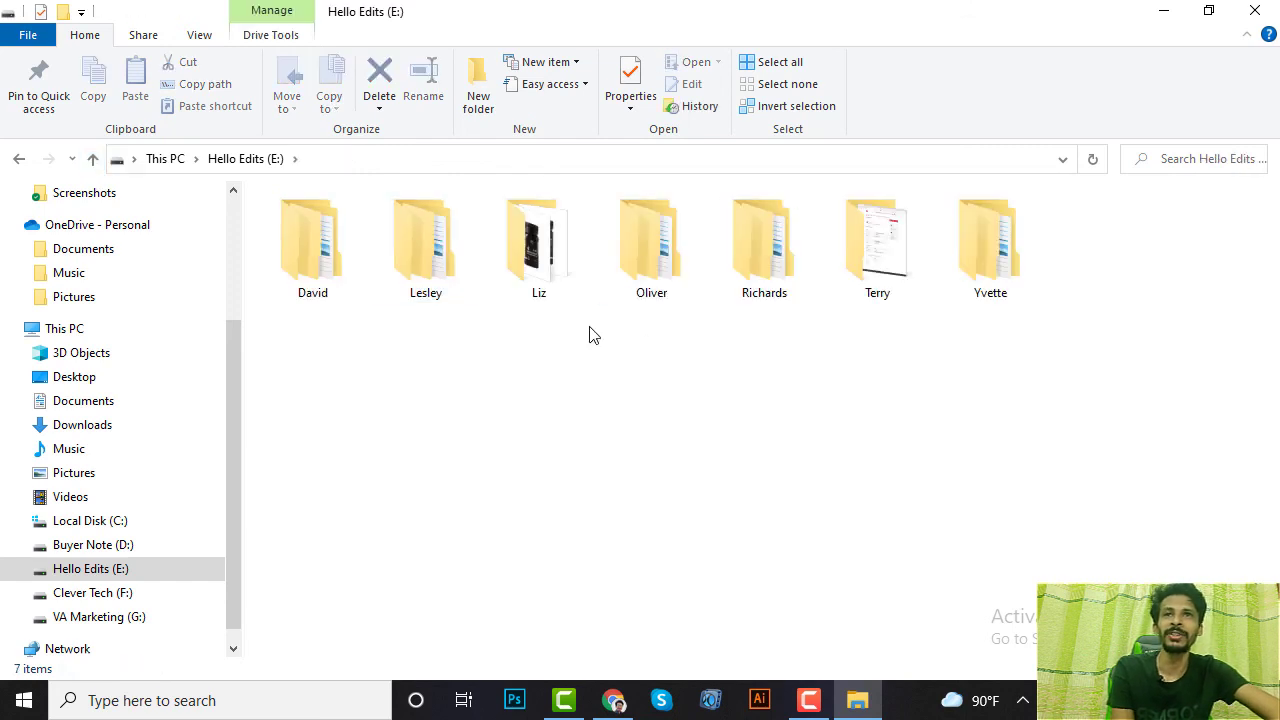
double_click(763, 244)
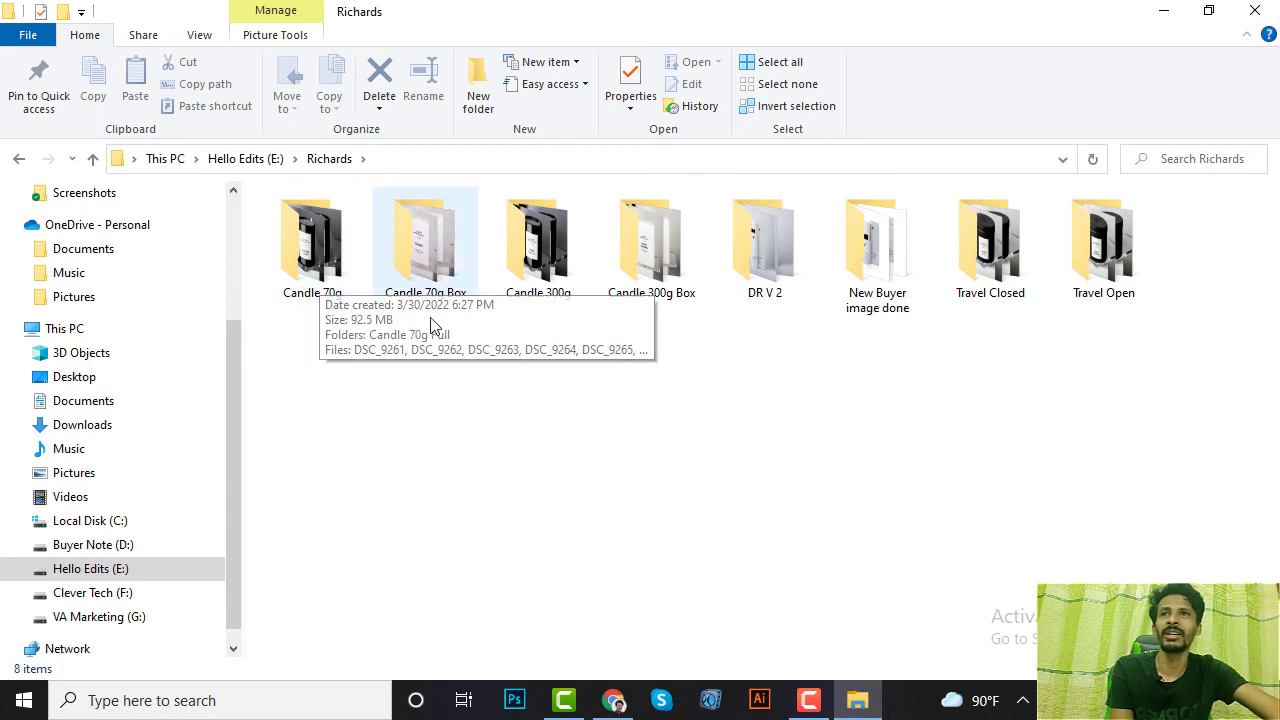
double_click(305, 258)
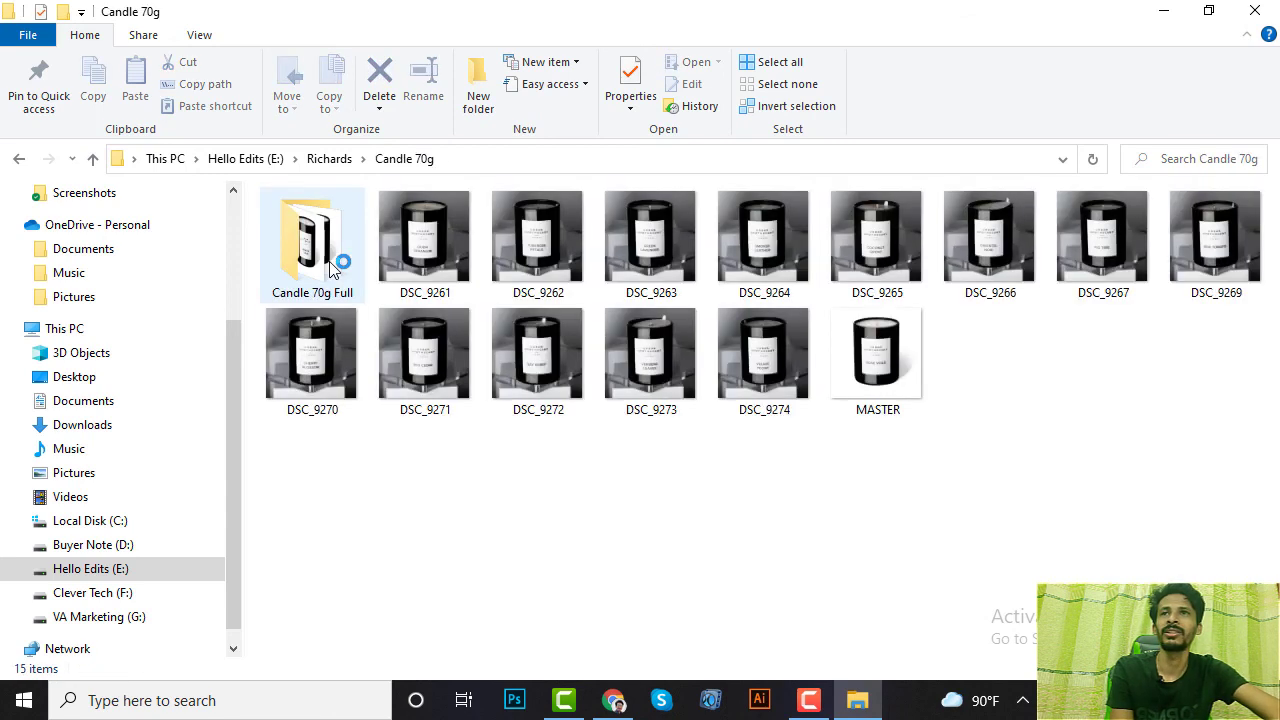
double_click(305, 255)
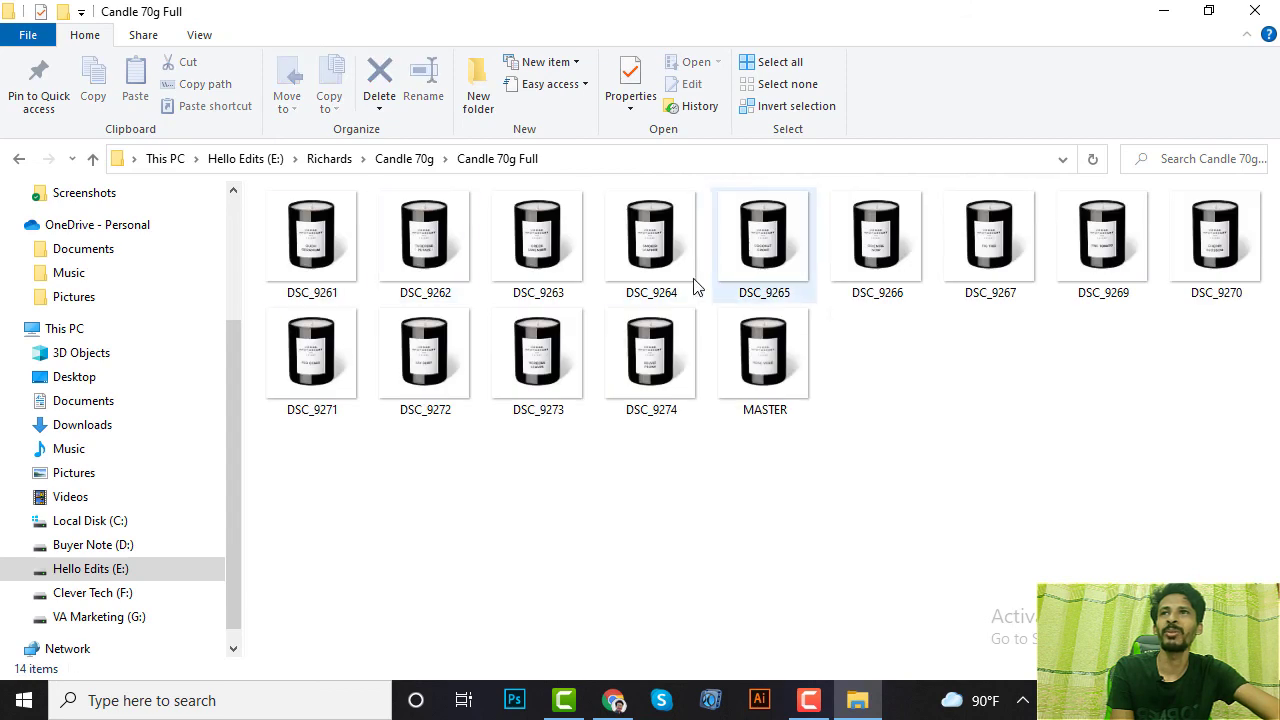
Go back up to the Hello Edits (E:) drive and highlight all seven customer folders together before clearing the selection.
left_click(94, 159)
left_click(94, 159)
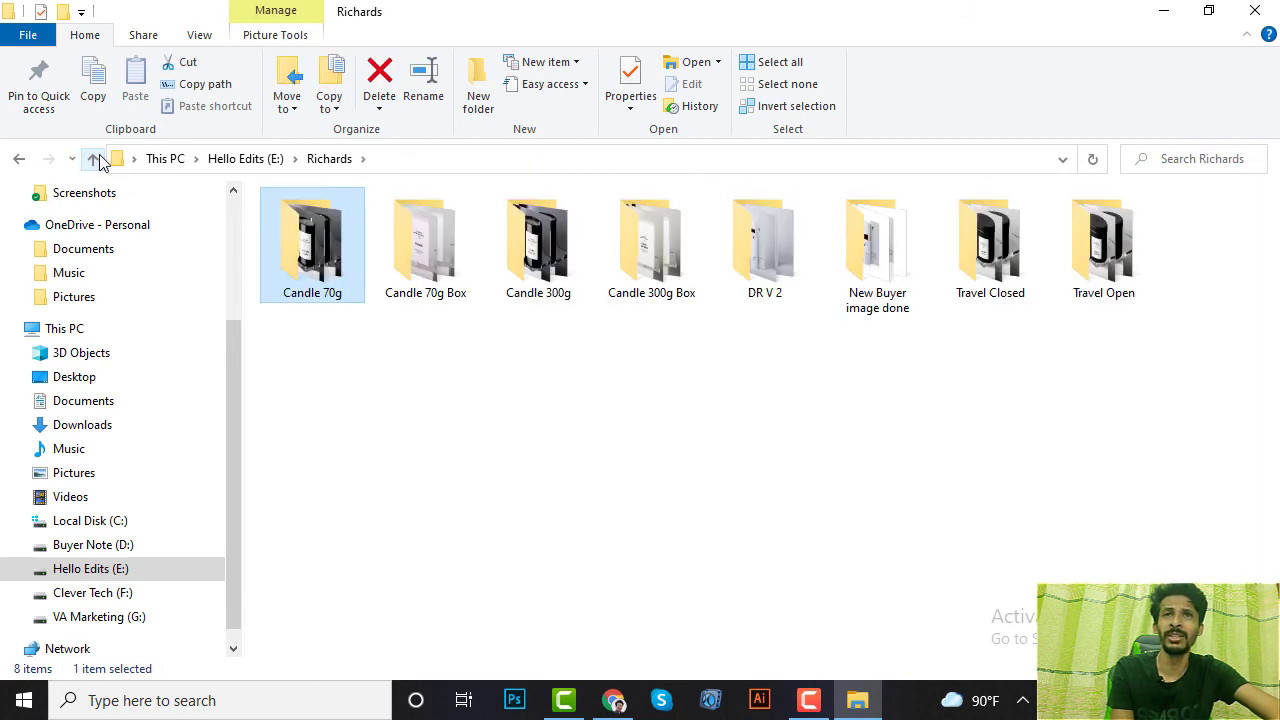
left_click(94, 159)
left_click(665, 365)
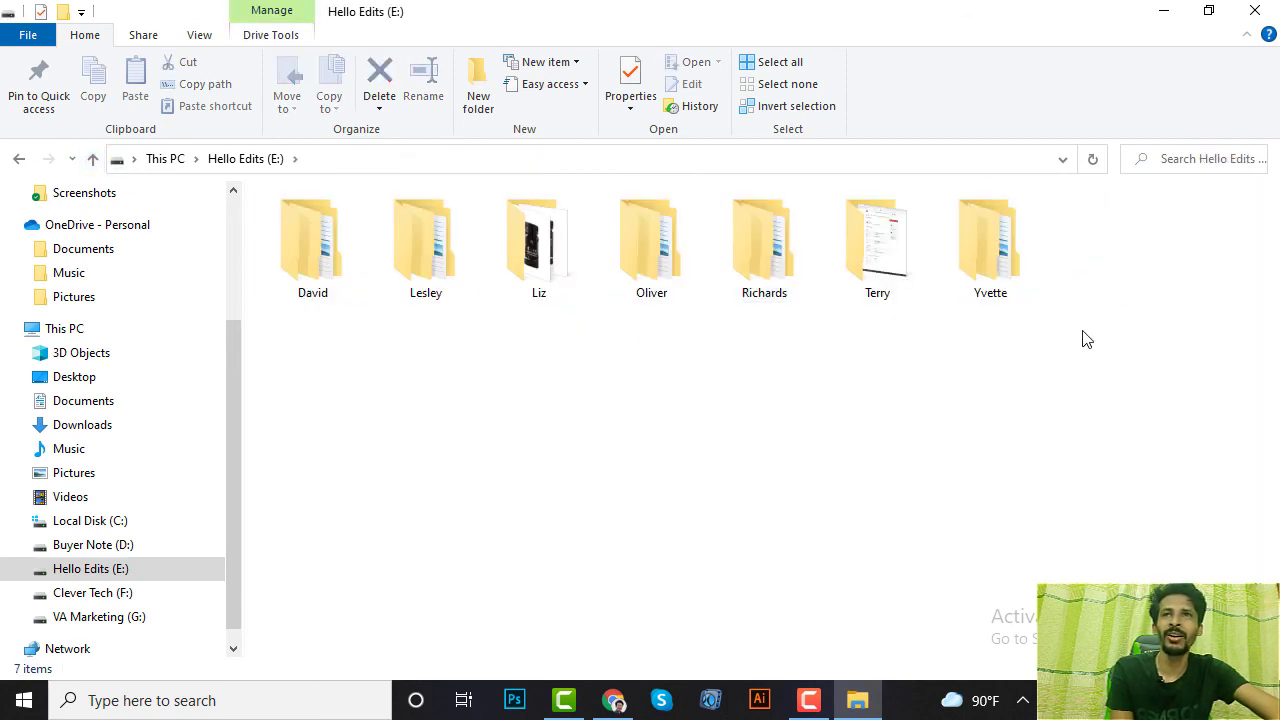
left_click_drag(1266, 390, 250, 285)
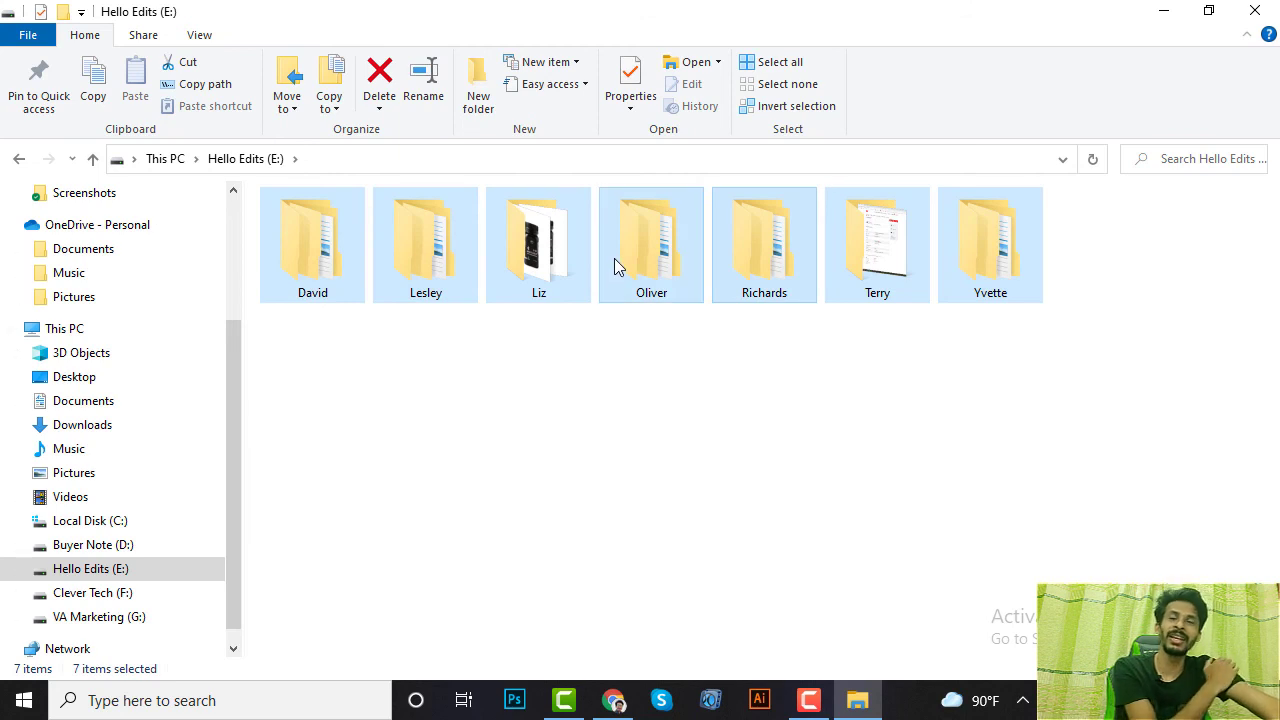
mouse_move(614, 258)
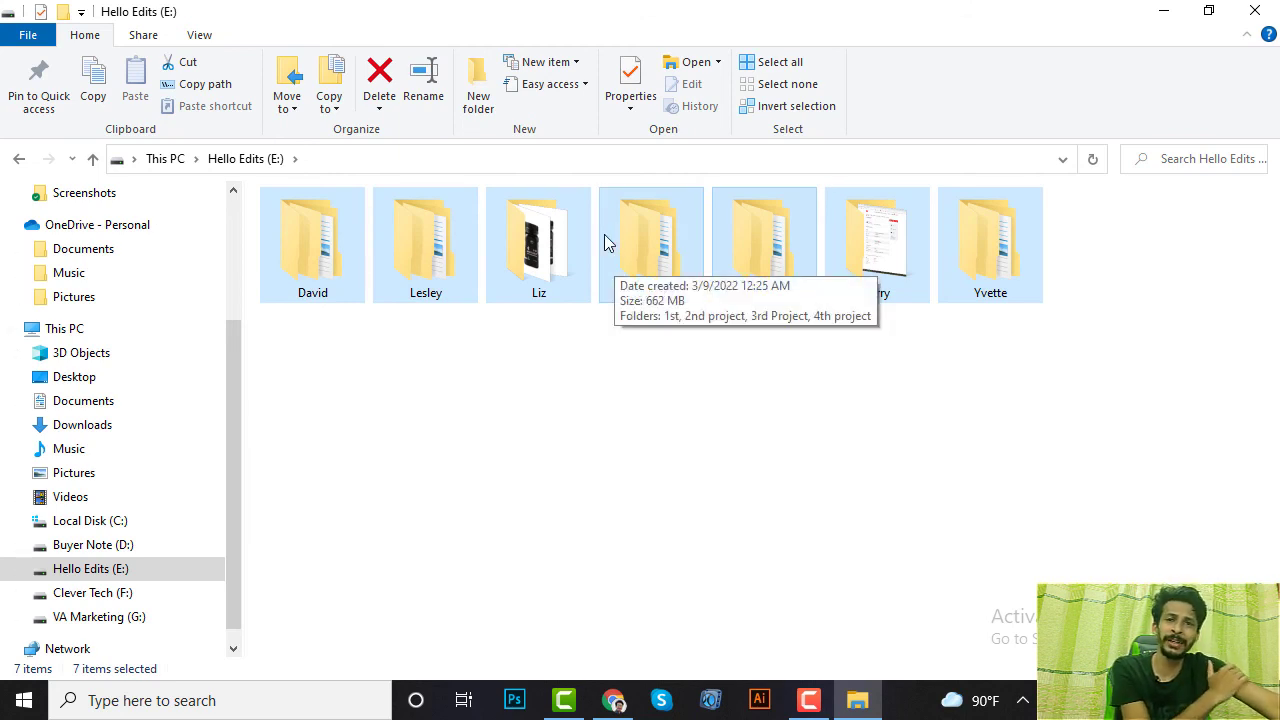
mouse_move(432, 214)
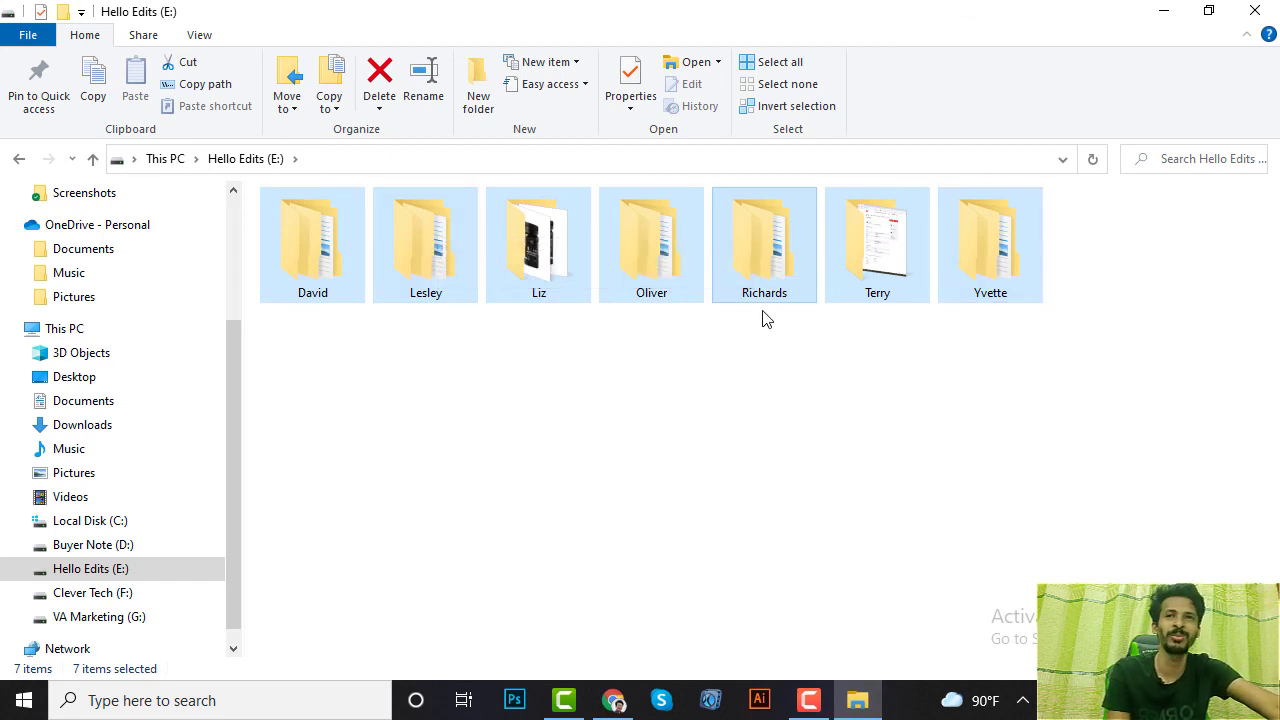
left_click(997, 377)
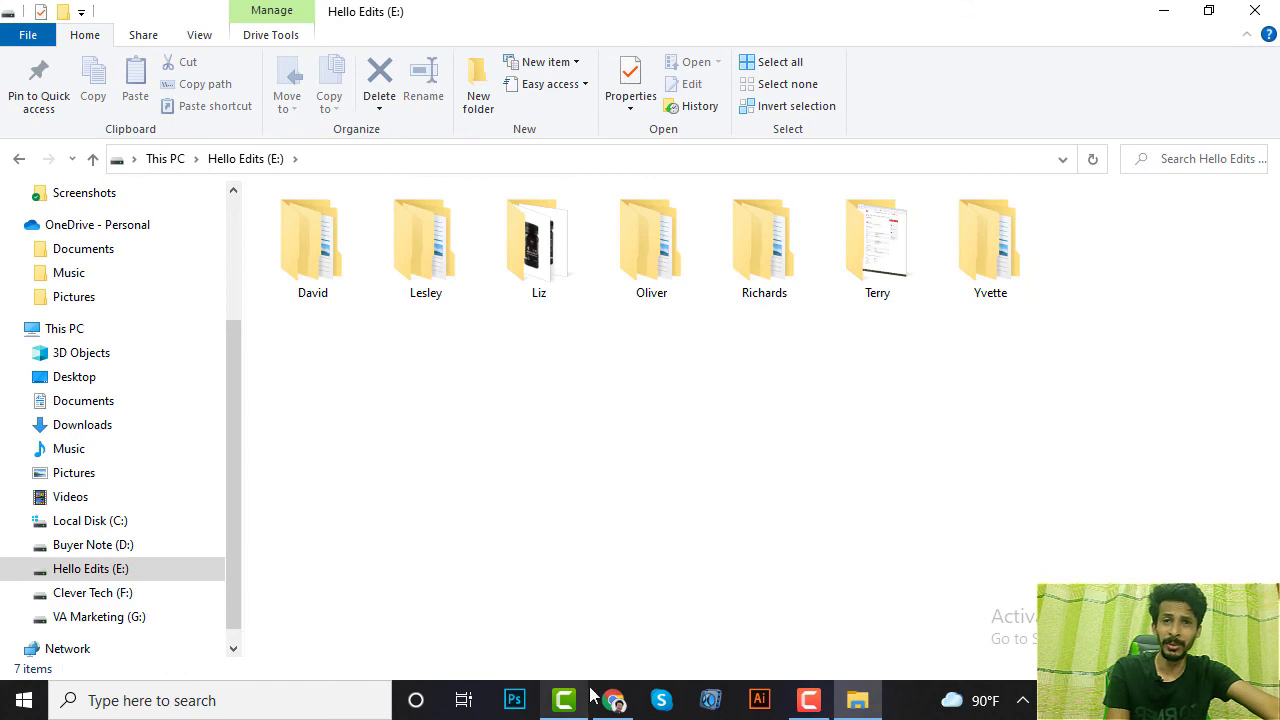
Point out individual customer folders on the Hello Edits (E:) drive one after another.
mouse_move(614, 705)
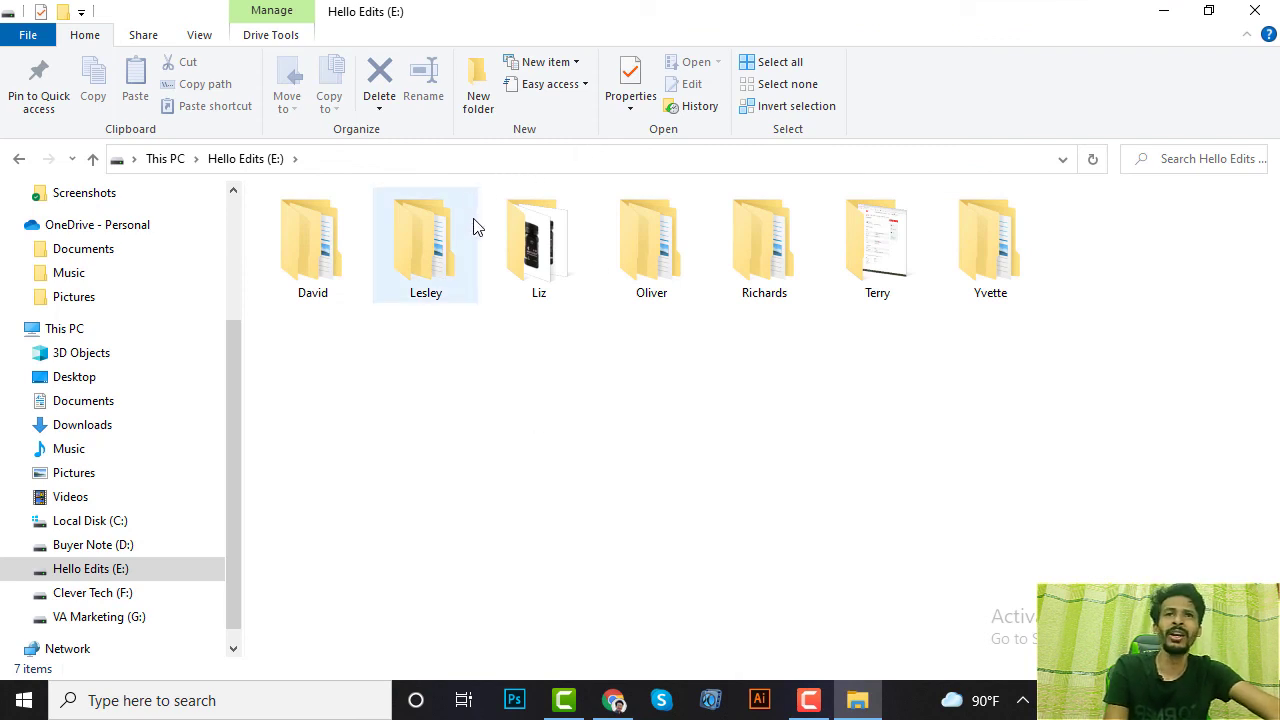
left_click(1003, 250)
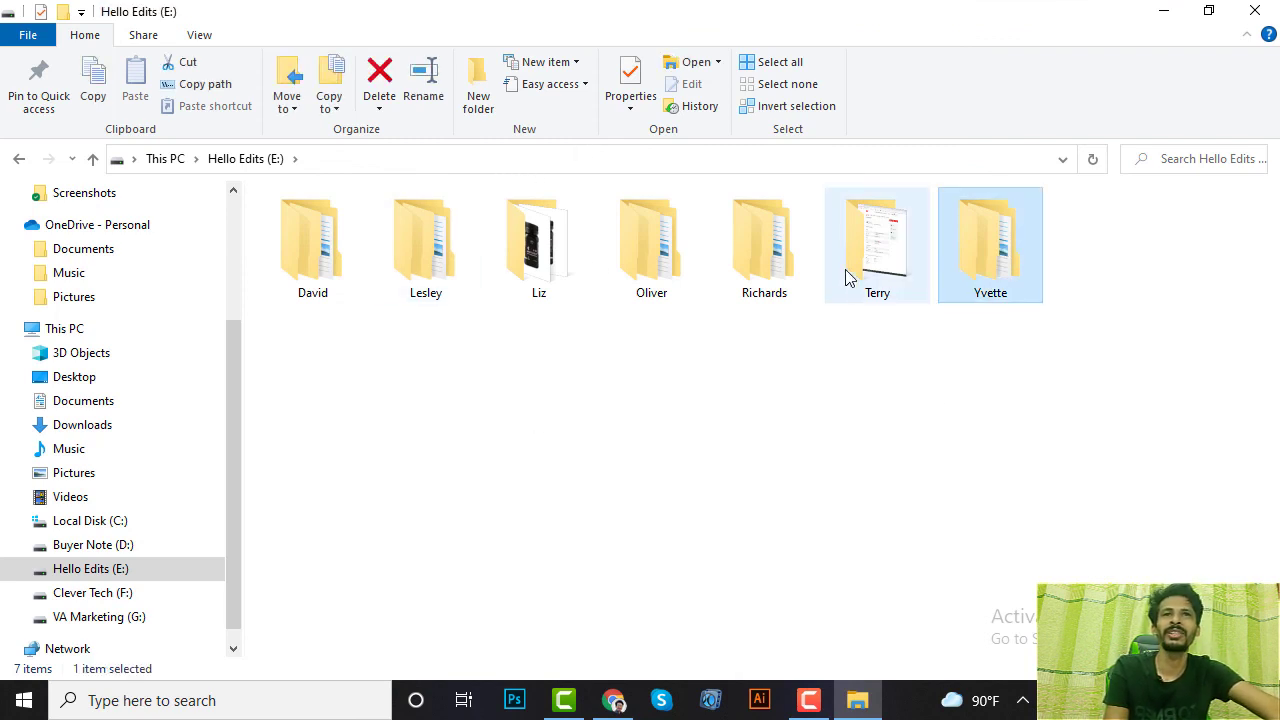
mouse_move(866, 262)
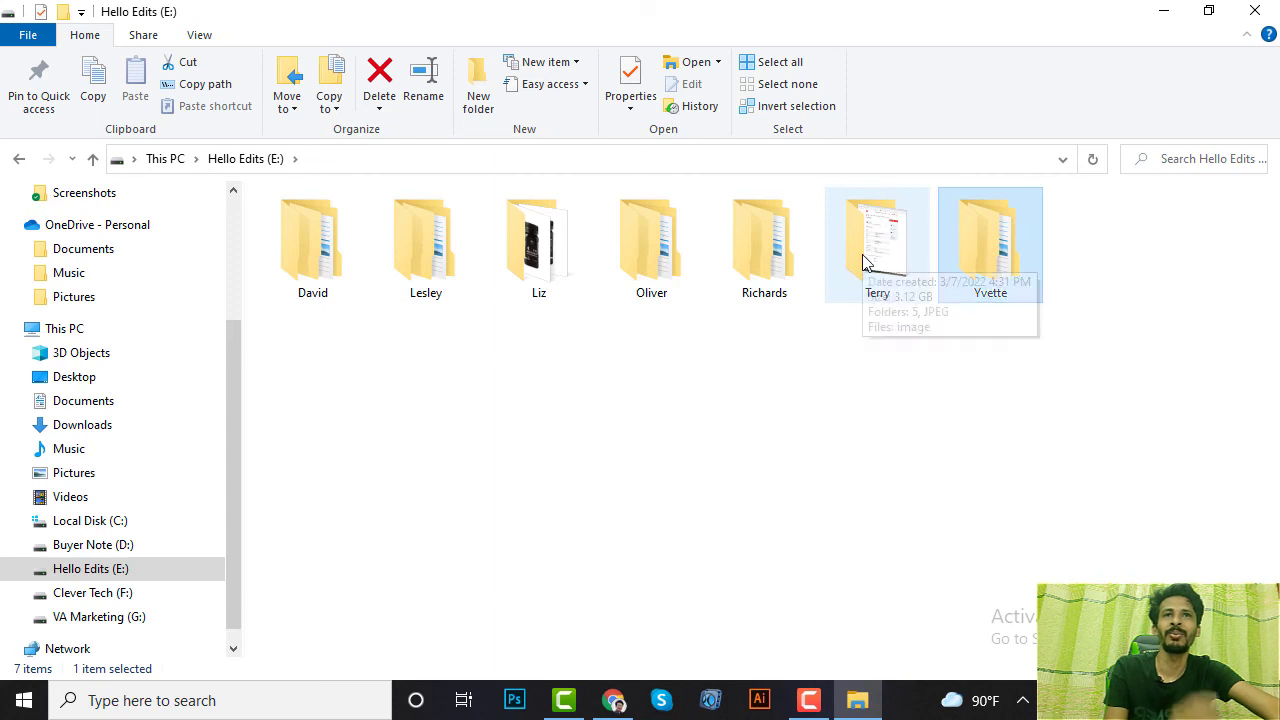
left_click(631, 296)
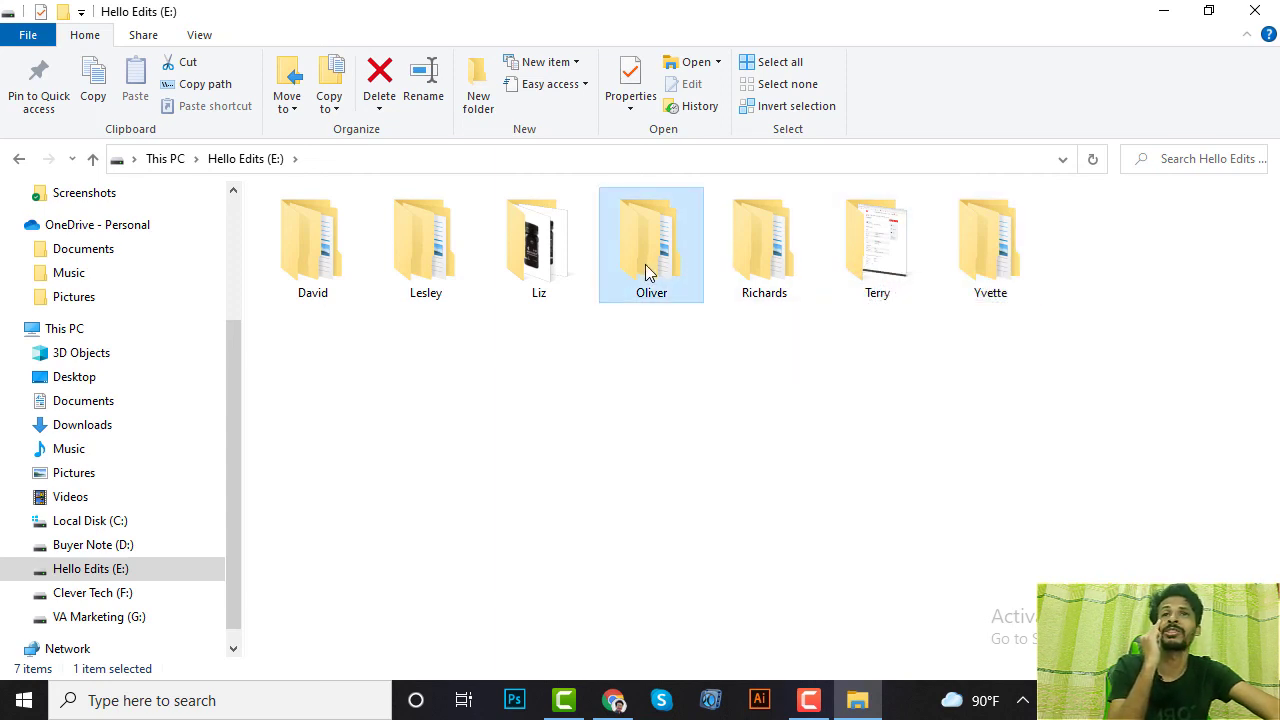
left_click(751, 289)
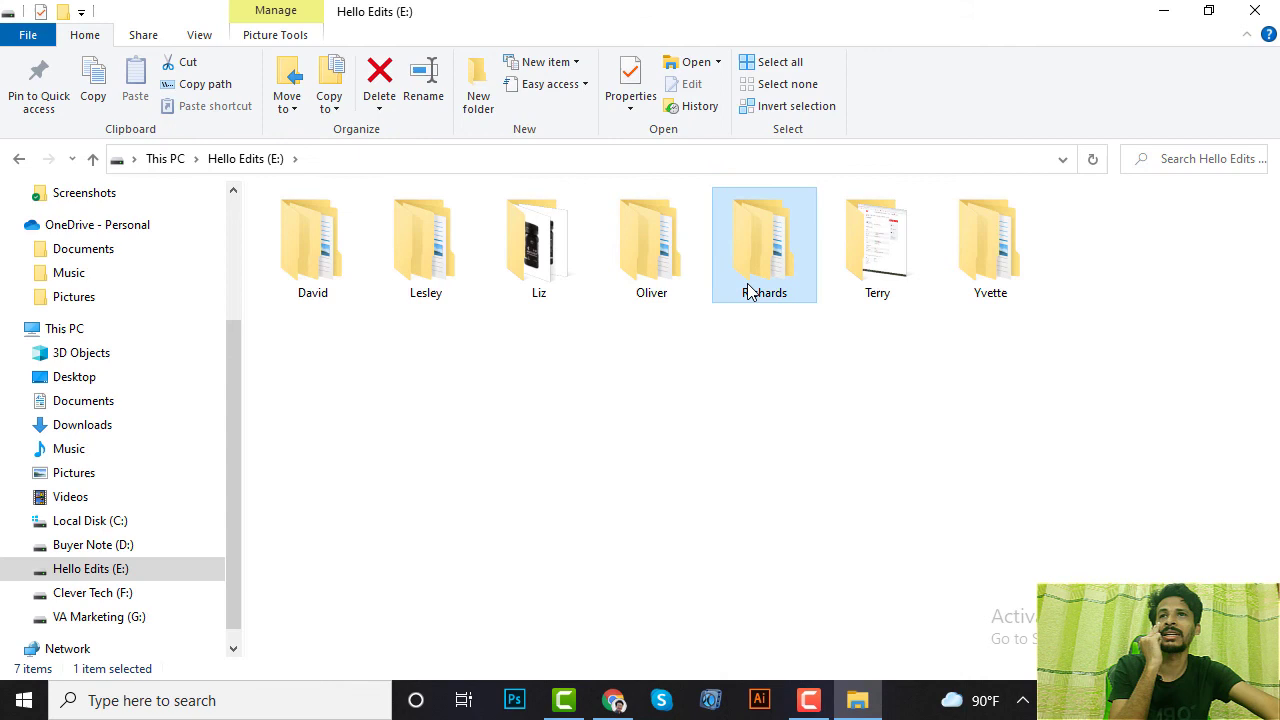
left_click(417, 269)
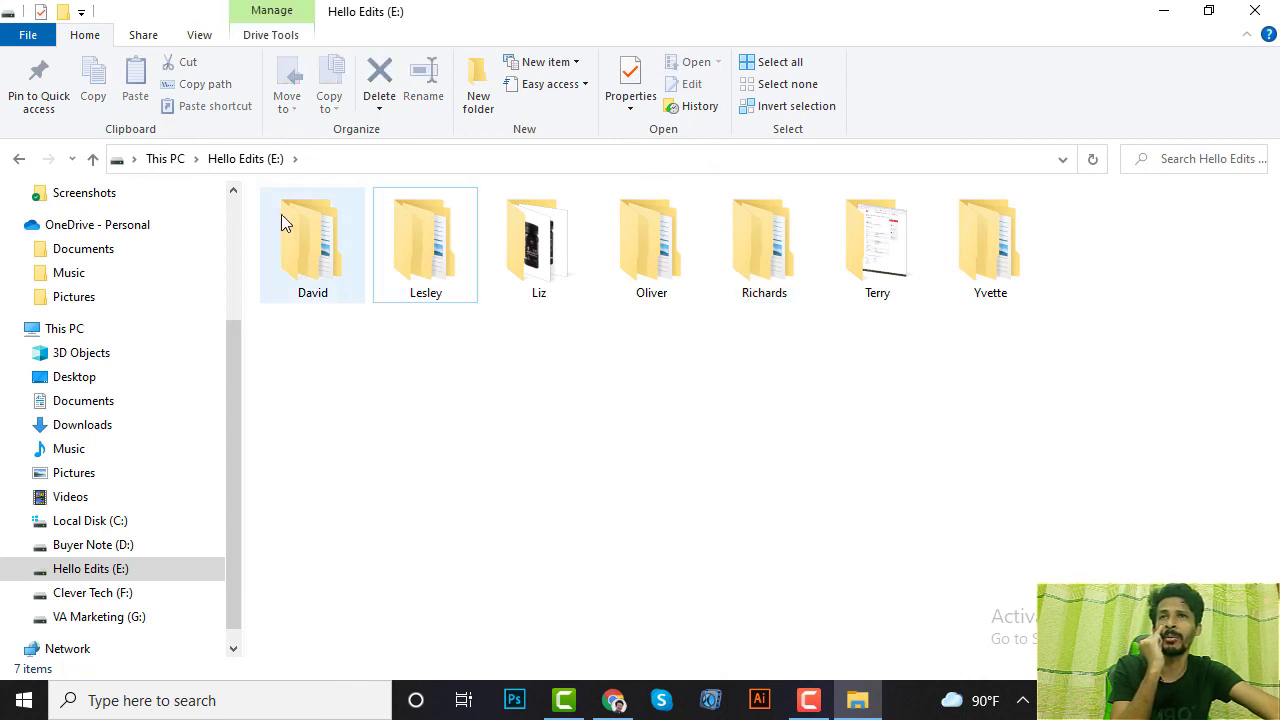
left_click(637, 310)
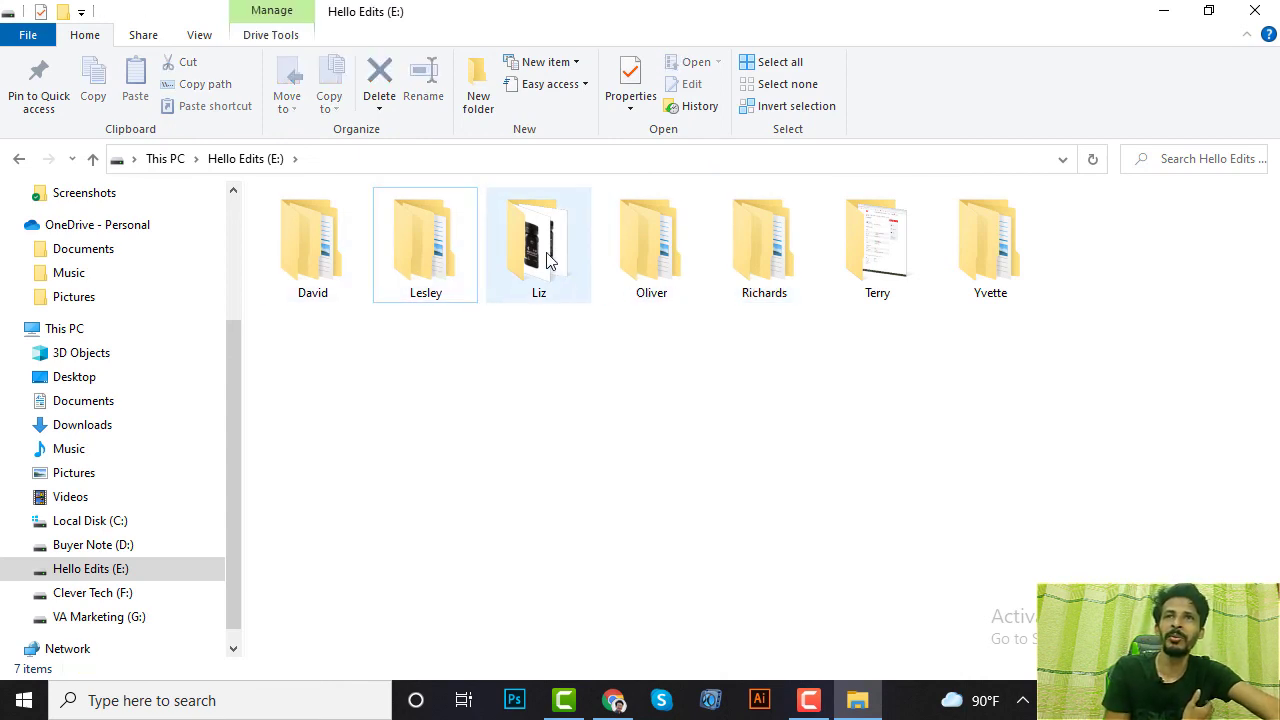
left_click(589, 277)
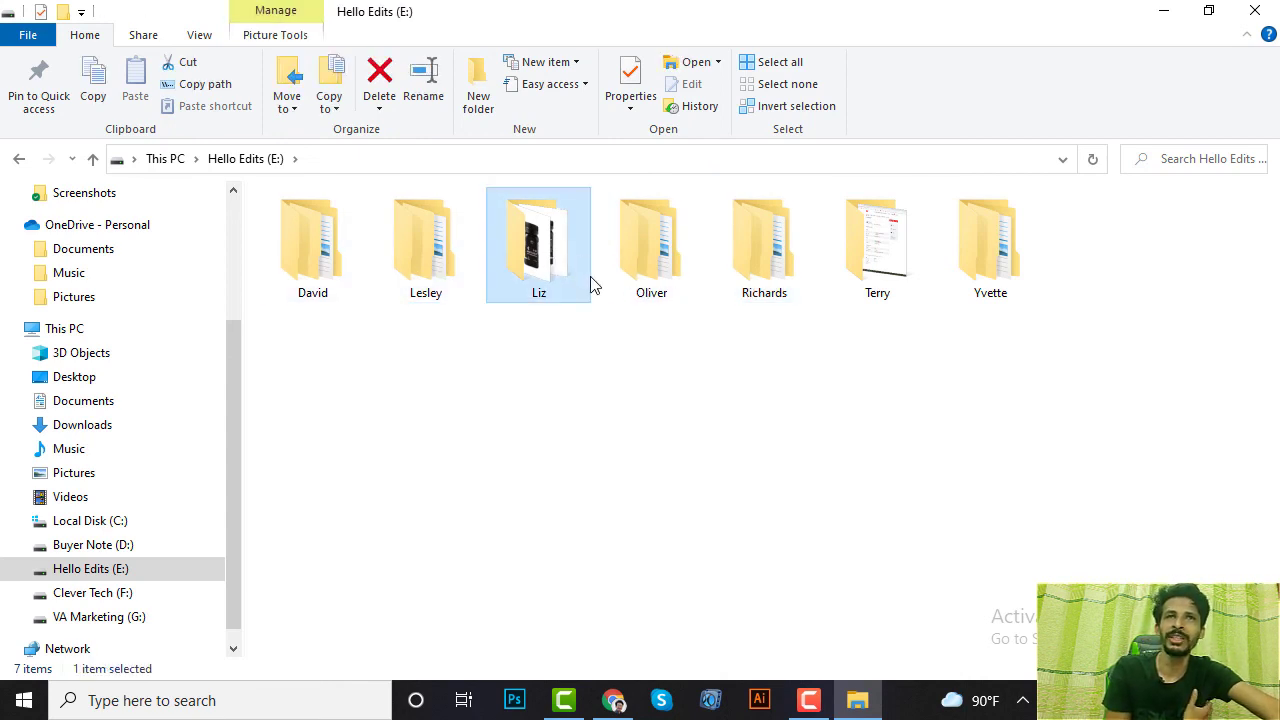
Minimize File Explorer, switch to GetResponse in Chrome and open the newsletter reports from the Aus 15 activity page.
left_click(1163, 11)
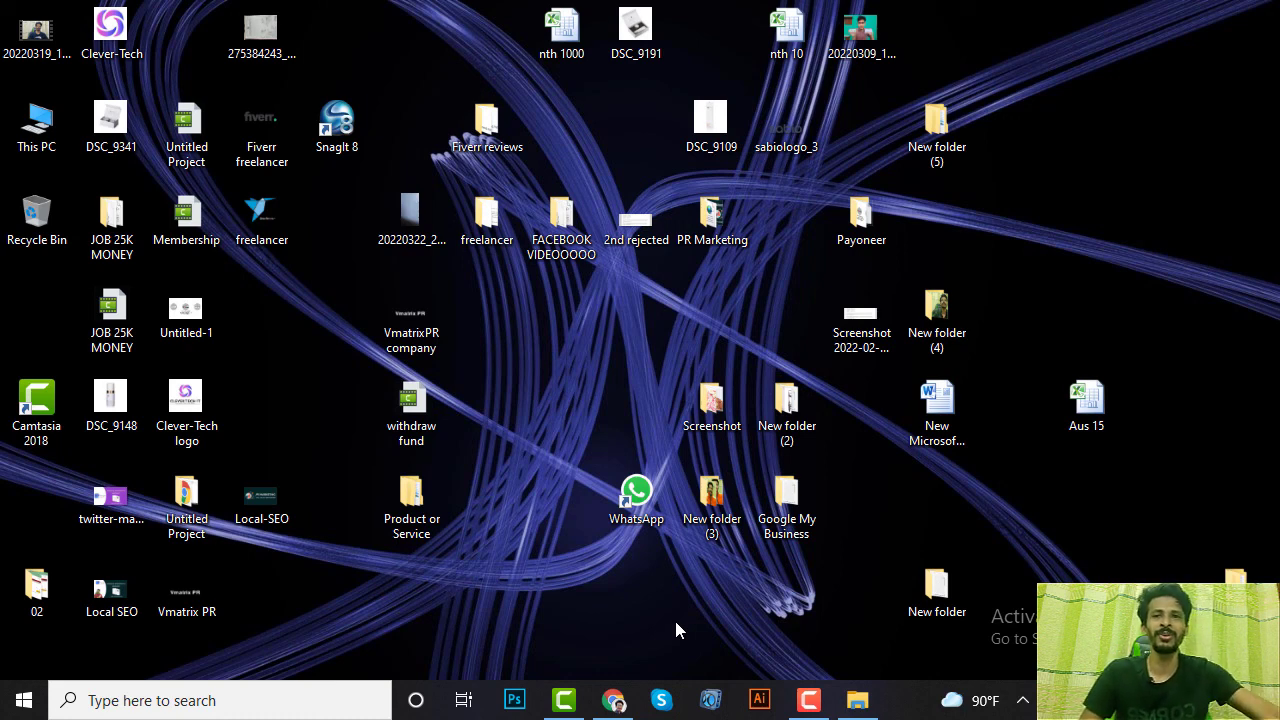
left_click(613, 700)
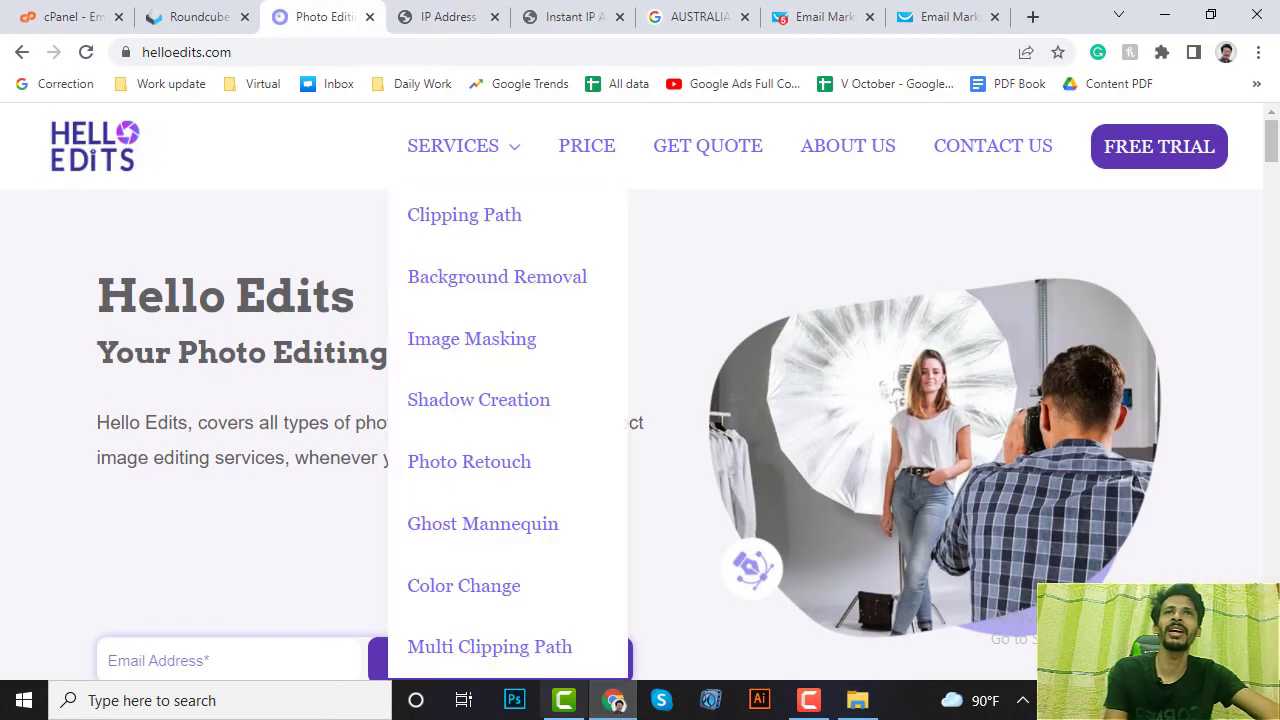
left_click(933, 16)
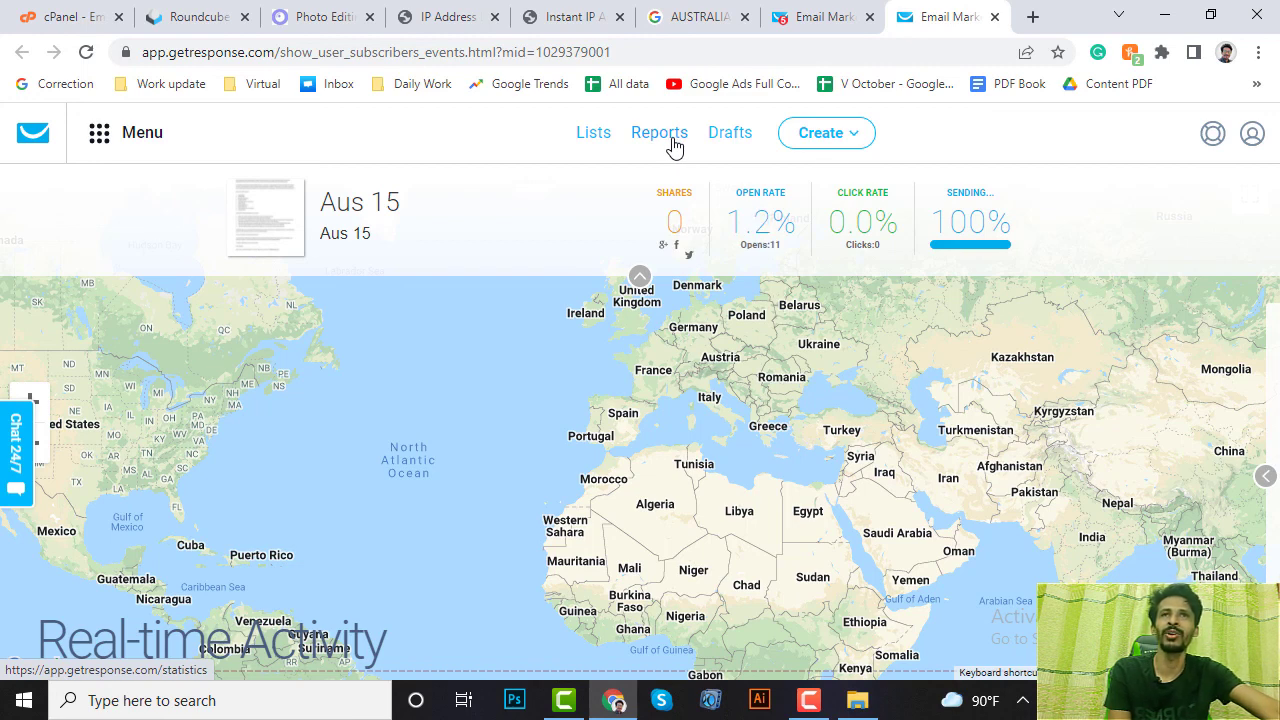
left_click(674, 148)
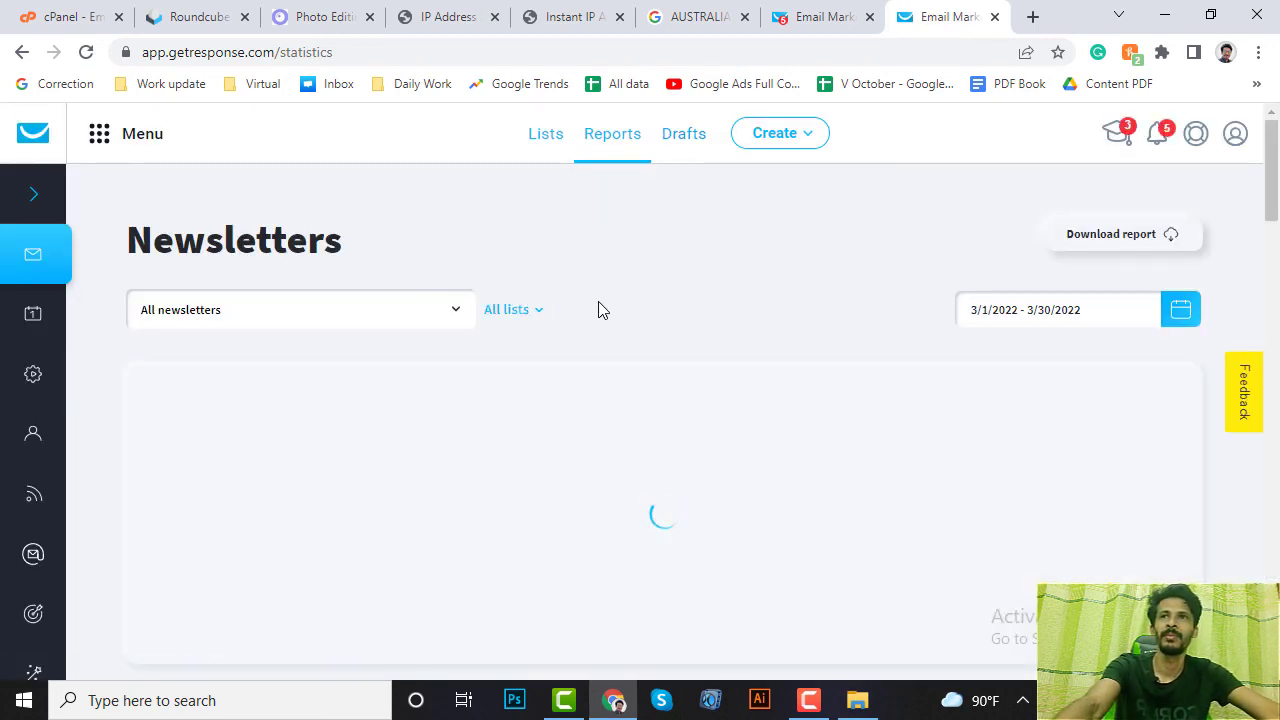
Filter the newsletter report to Aus 15 only by excluding all the Ntherland 104, 107 and 110 newsletters.
left_click(414, 318)
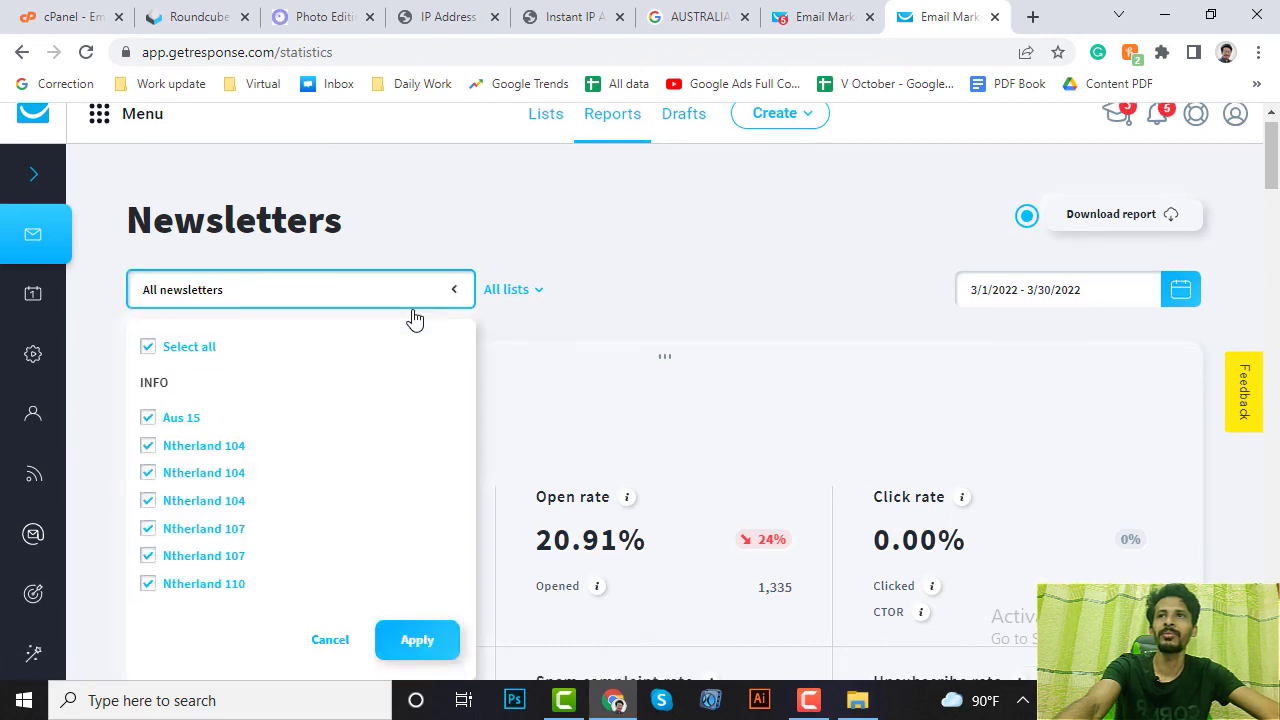
left_click(148, 445)
left_click(148, 472)
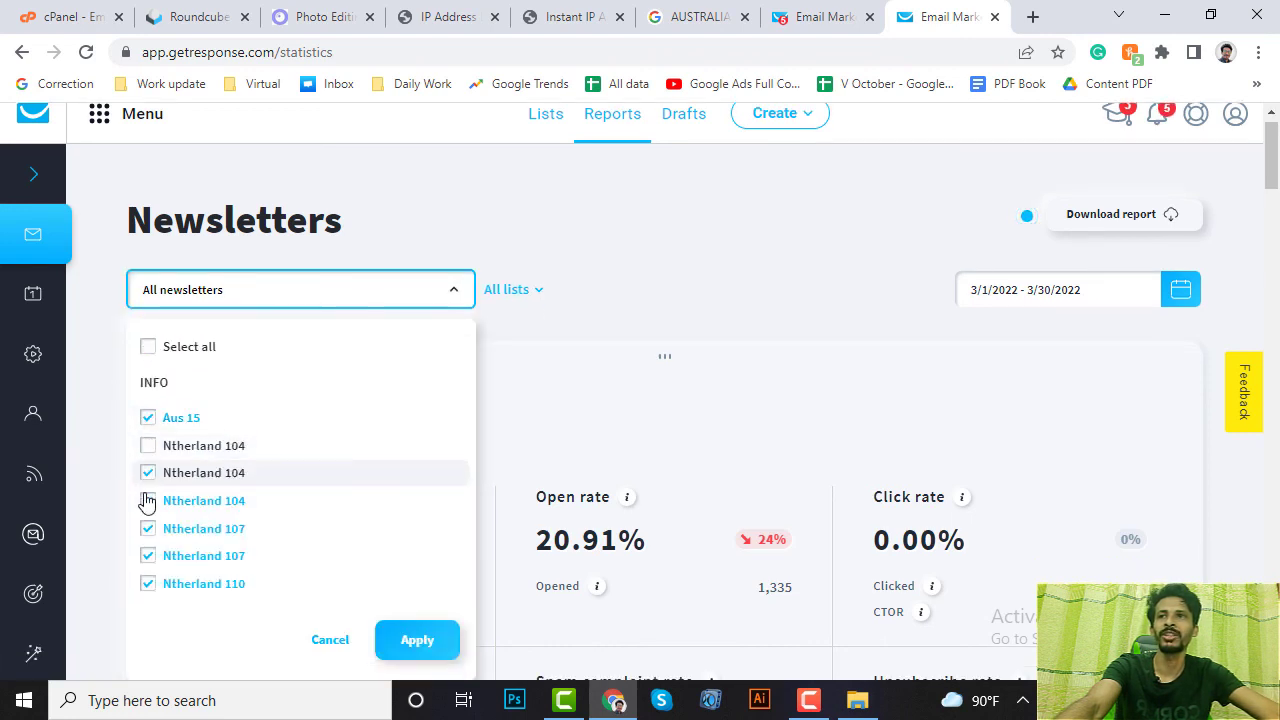
left_click(148, 500)
left_click(148, 528)
left_click(148, 555)
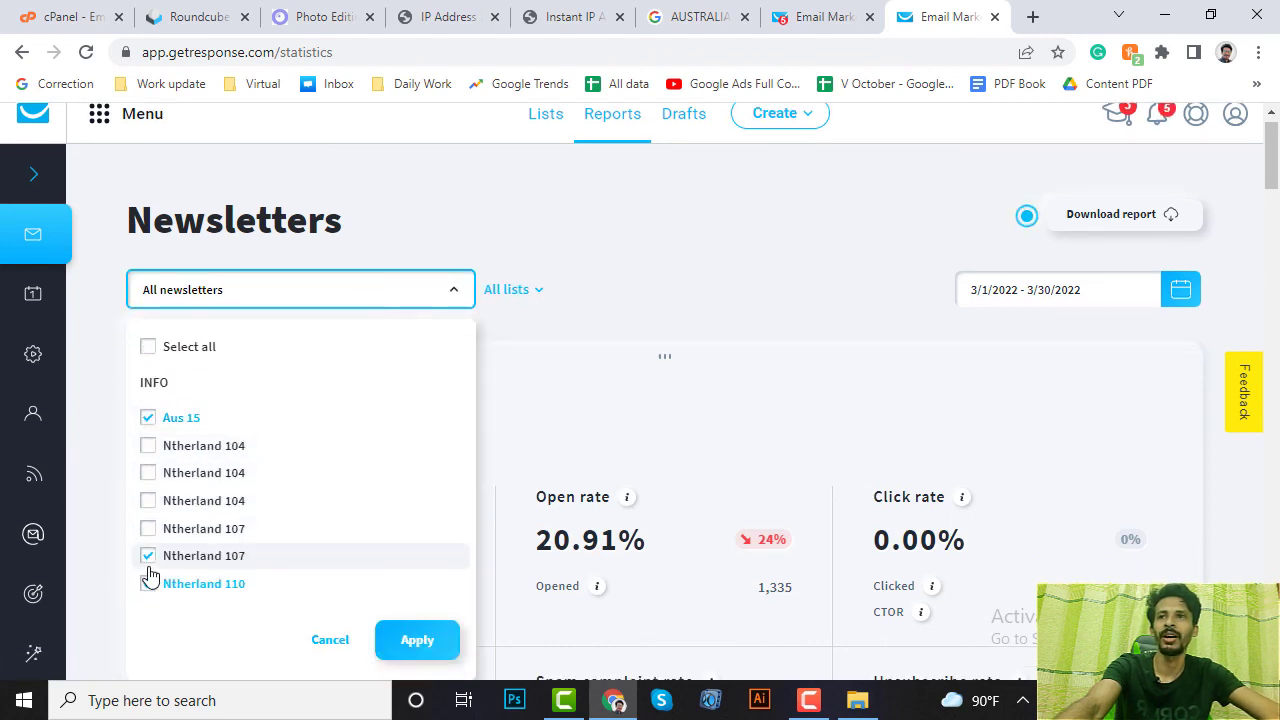
left_click(148, 584)
left_click(427, 645)
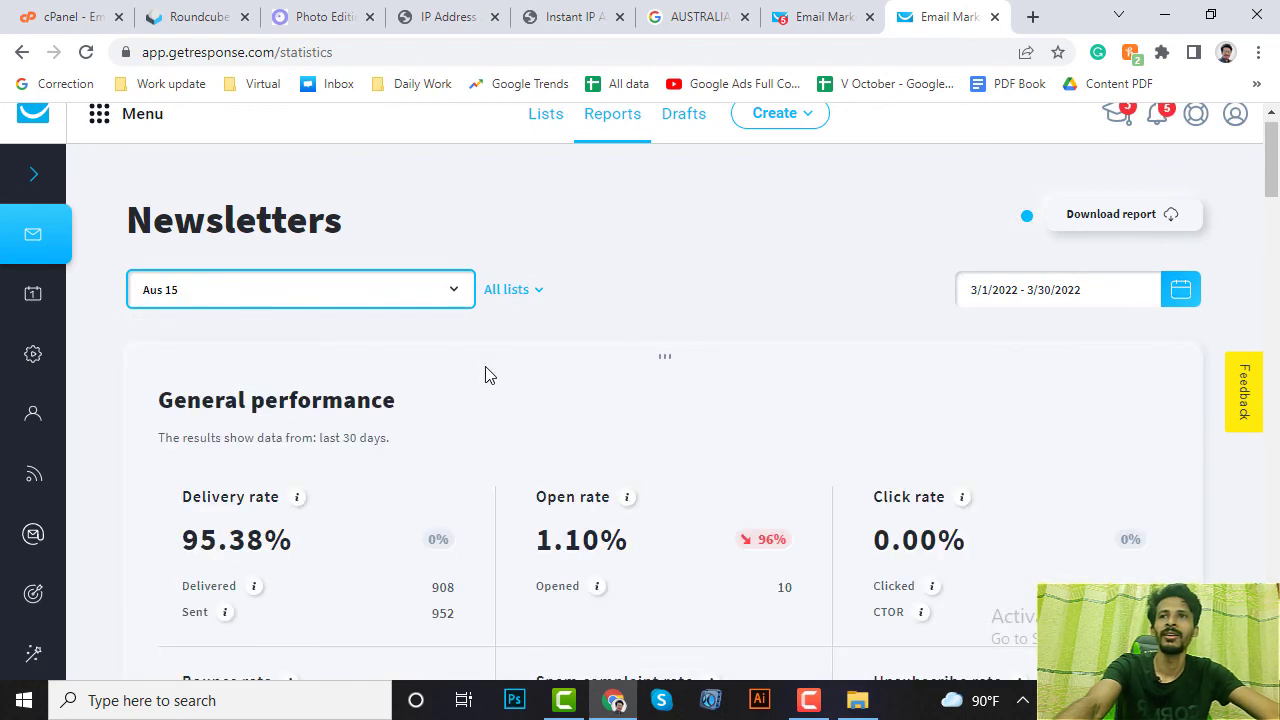
Examine the delivery rate, open rate and number of opened messages in the Aus 15 general performance section.
scroll(380, 510, "down", 1)
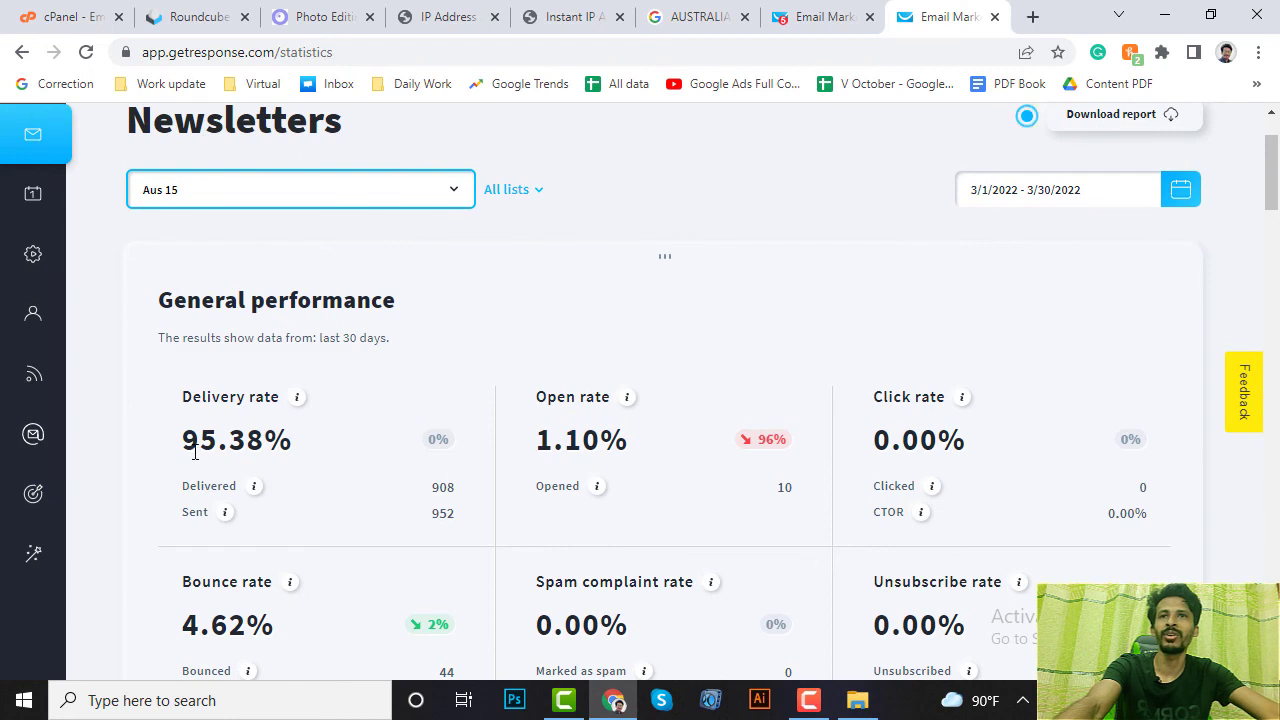
double_click(193, 447)
left_click(590, 441)
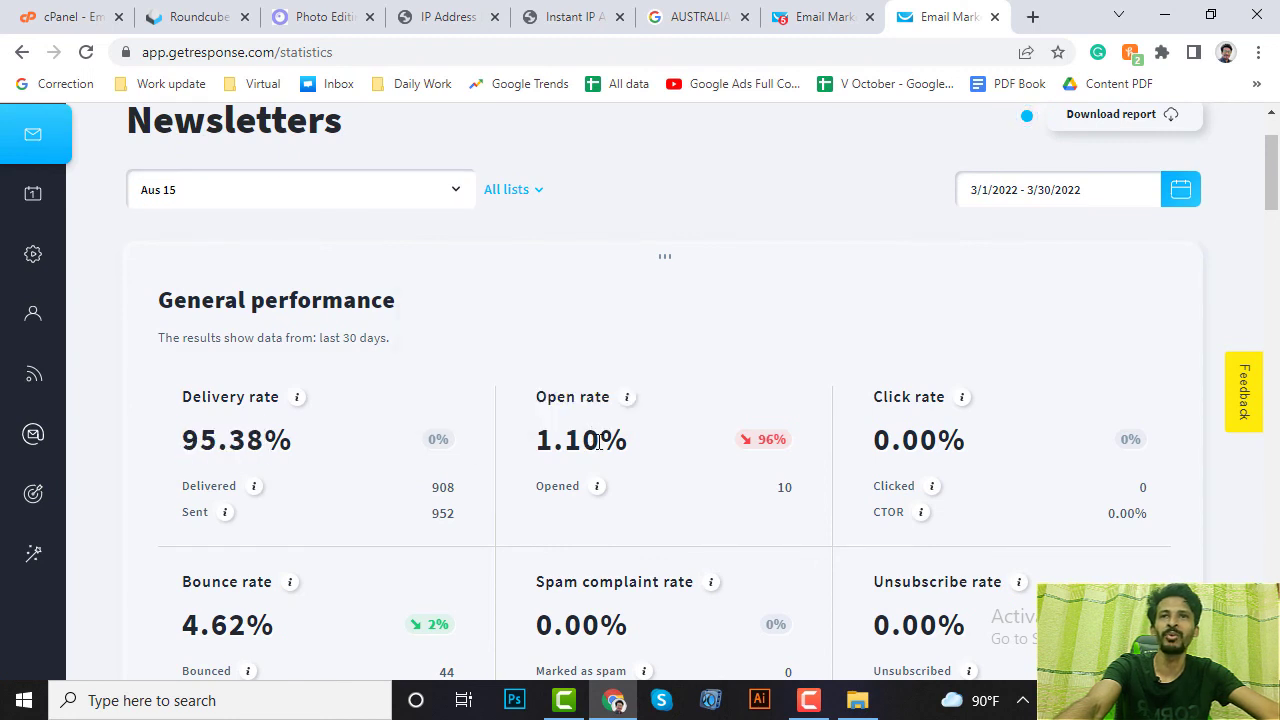
left_click_drag(598, 441, 534, 437)
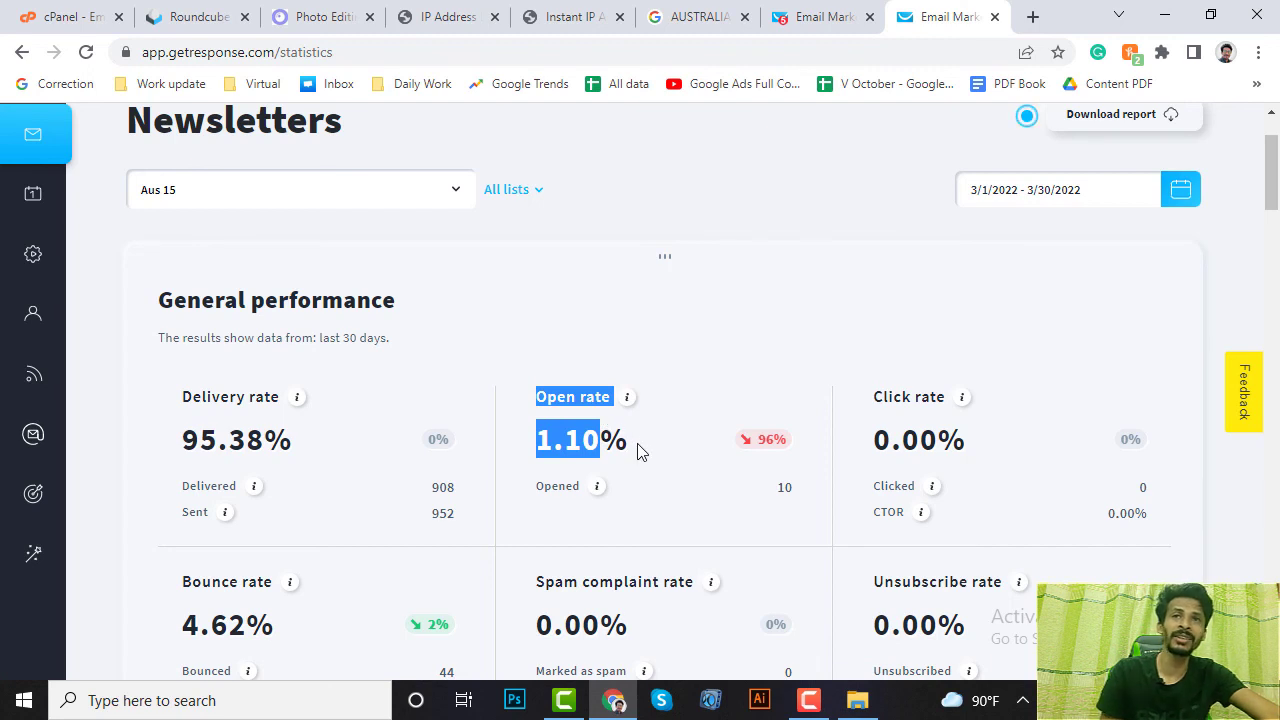
left_click_drag(640, 452, 540, 447)
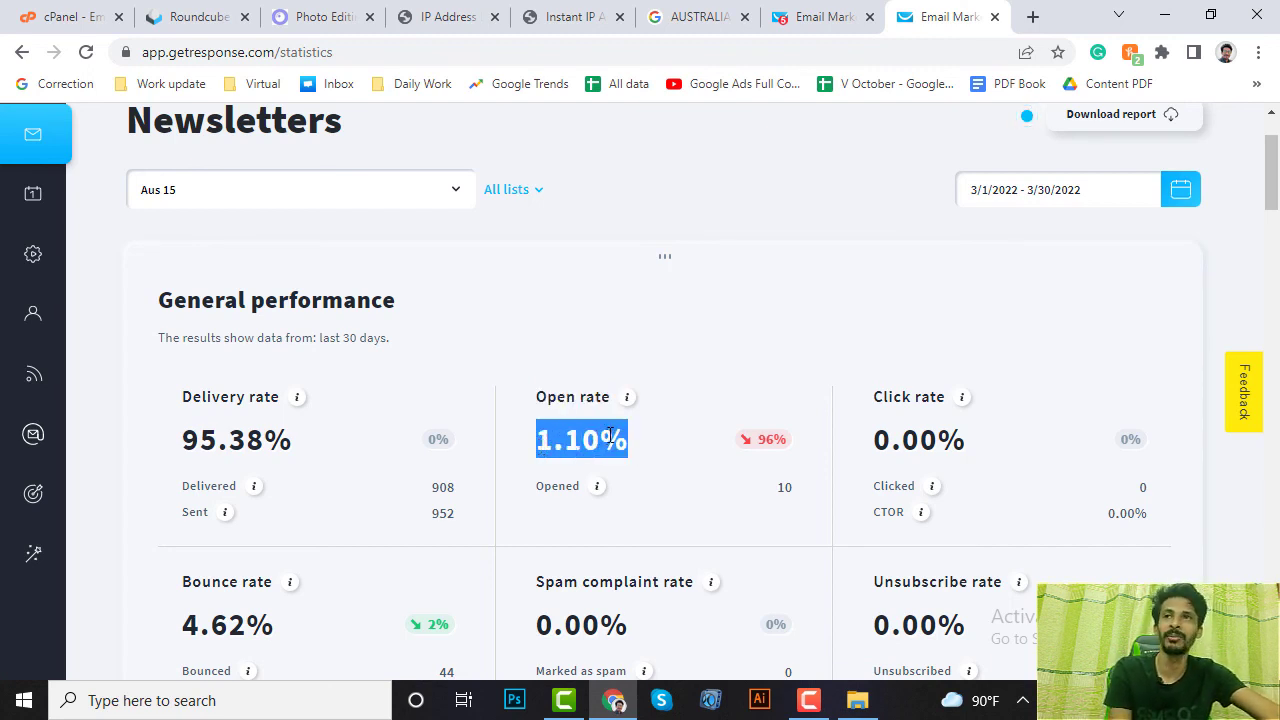
double_click(232, 398)
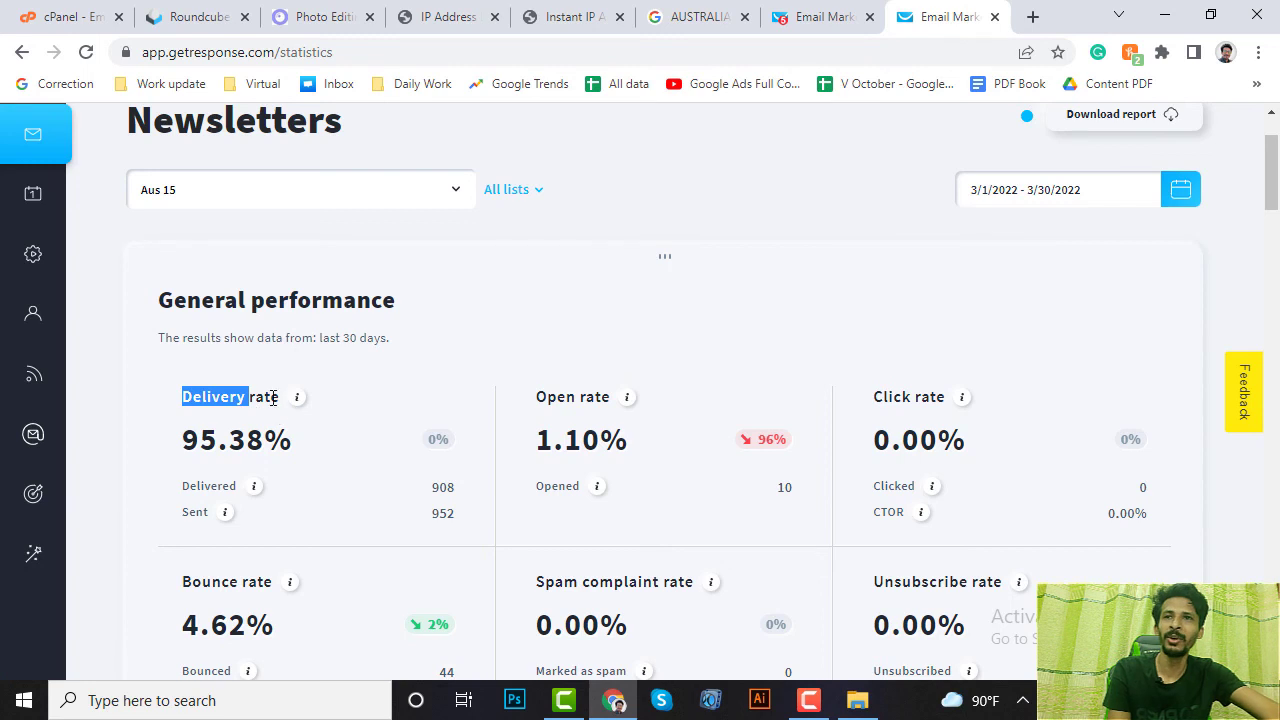
mouse_move(302, 405)
left_click_drag(536, 396, 612, 396)
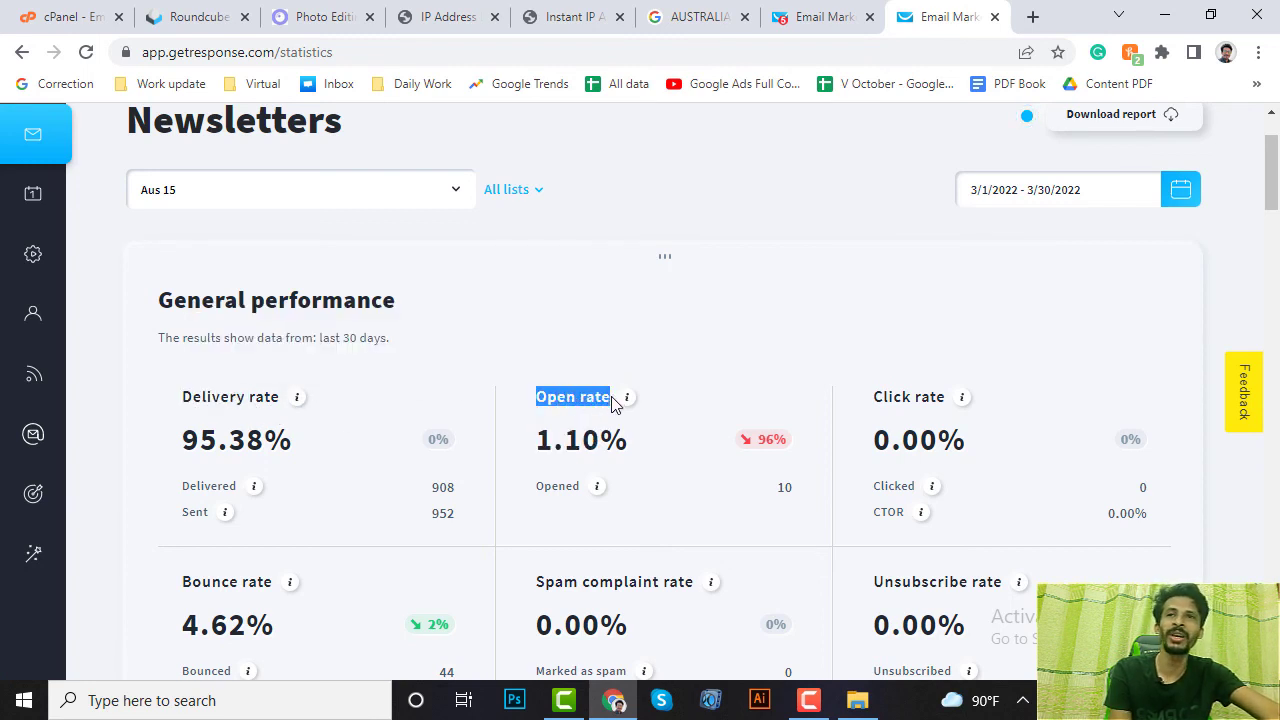
left_click_drag(545, 440, 832, 518)
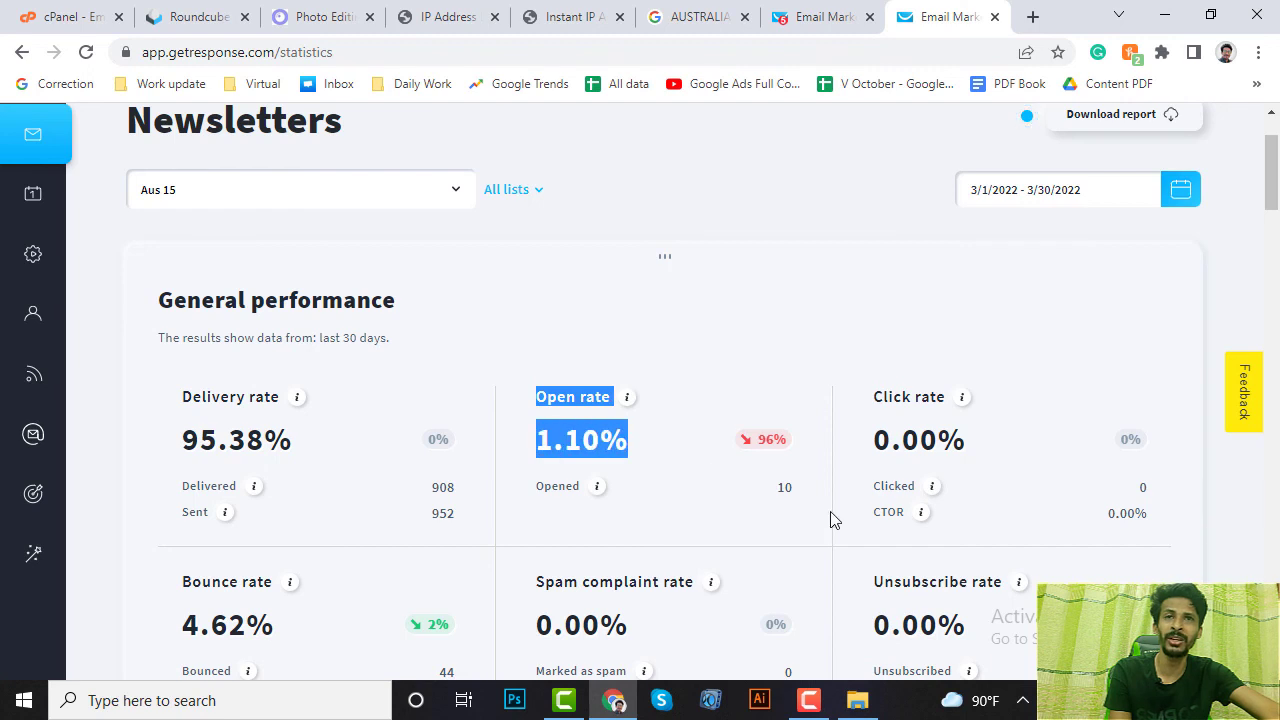
double_click(785, 487)
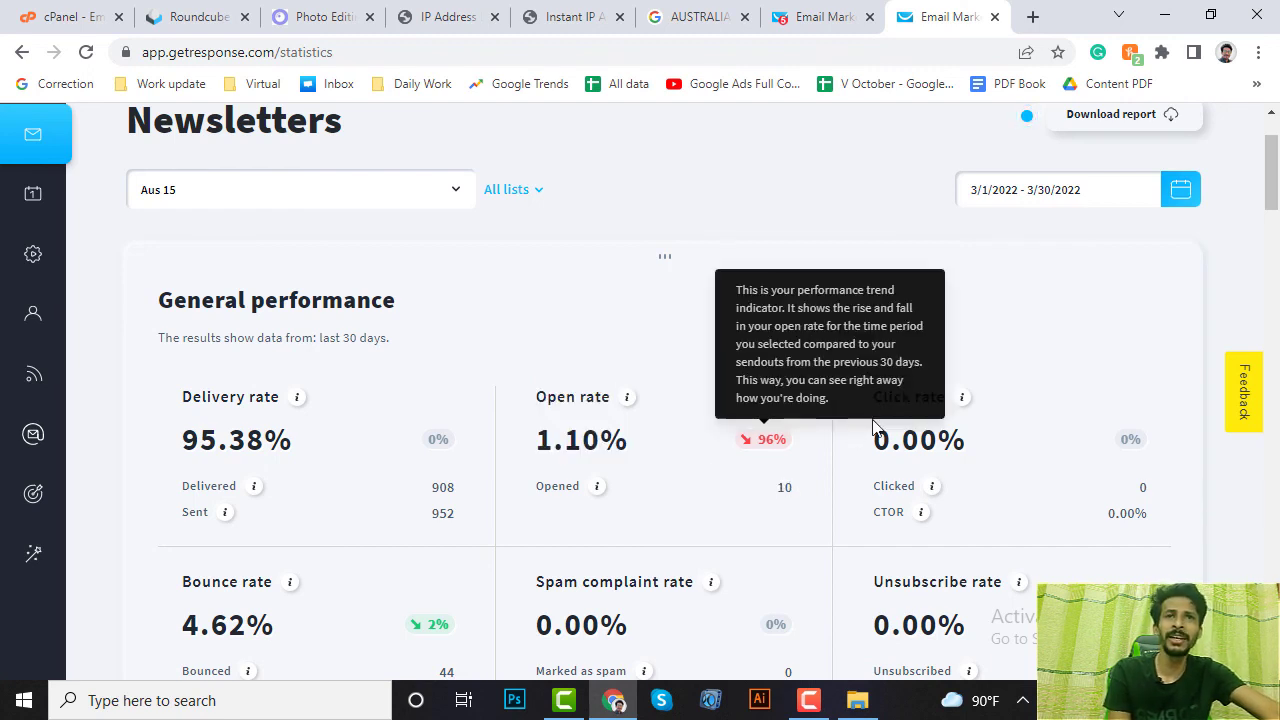
Check the click rate and bounce rate in the Aus 15 general performance section.
left_click_drag(874, 396, 945, 389)
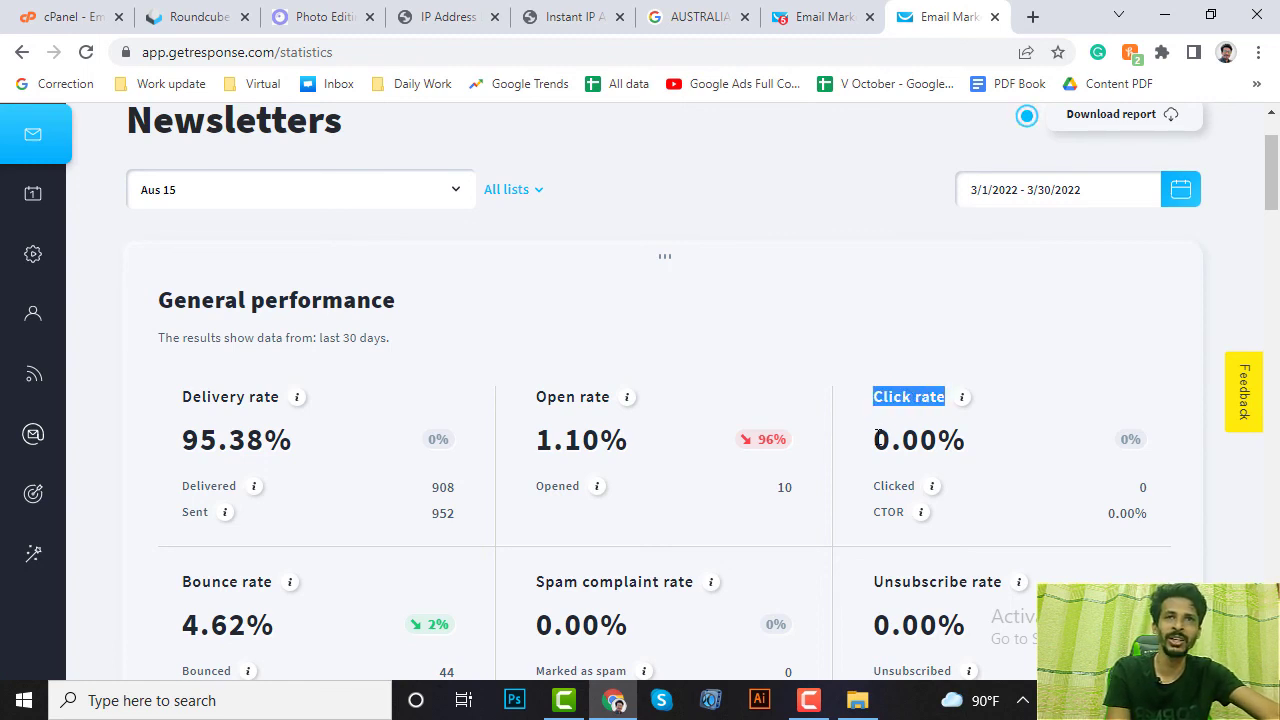
left_click_drag(876, 440, 975, 450)
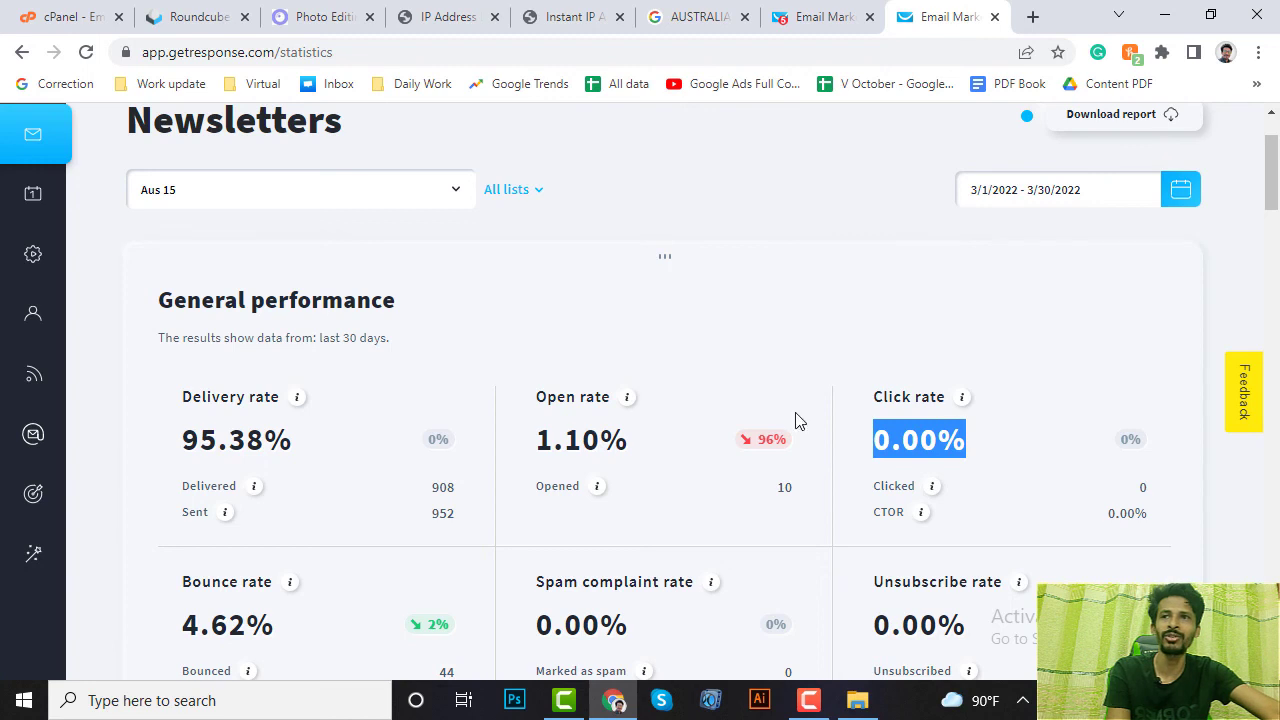
scroll(583, 421, "down", 1)
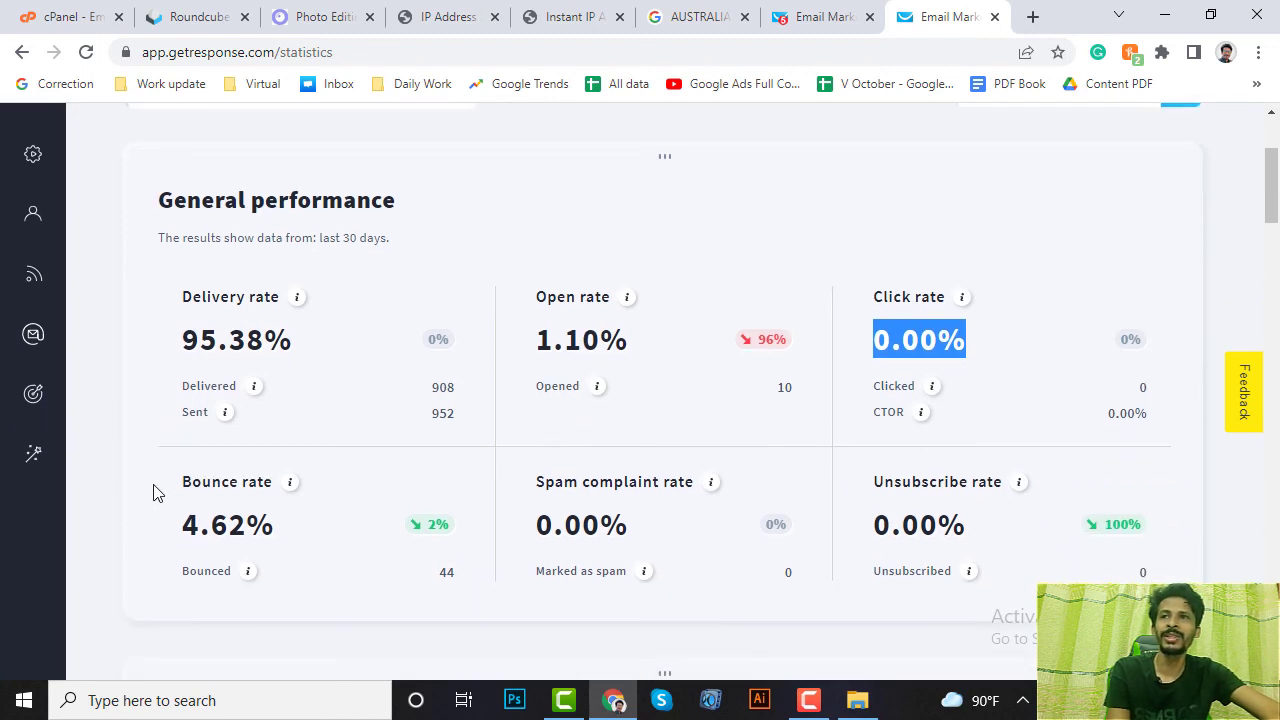
left_click_drag(181, 482, 274, 481)
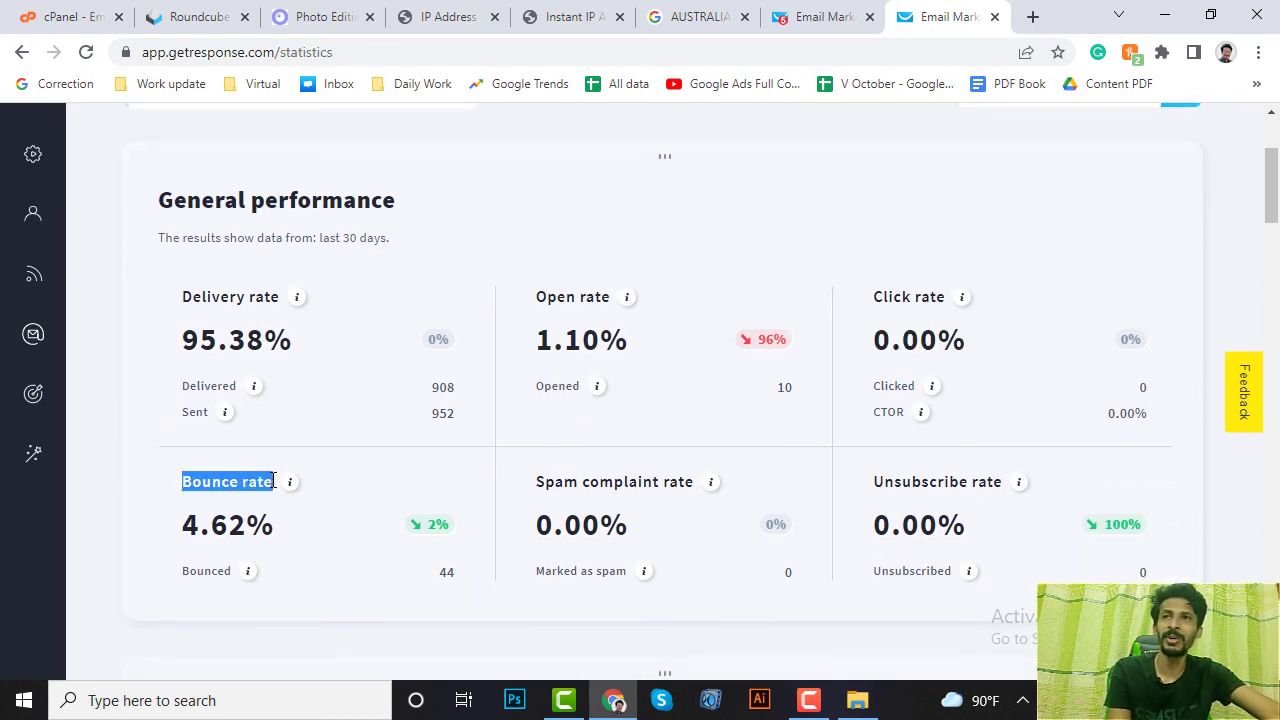